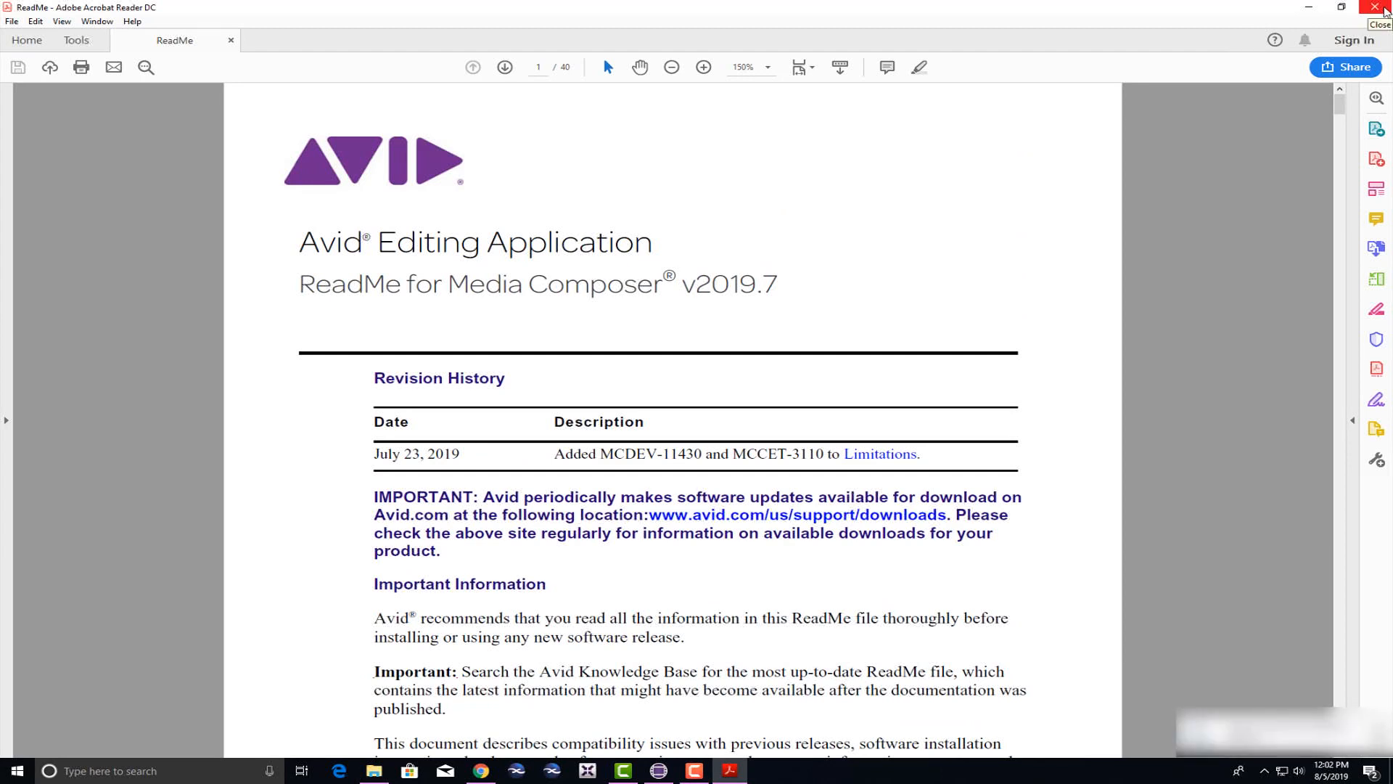
Close the Media Composer v2019.7 ReadMe PDF in Acrobat Reader.
{"action": "left_click", "coordinate": [1375, 7]}
Close the Documents folder window and move the Select Project dialog slightly lower.
{"action": "left_click", "coordinate": [944, 110]}
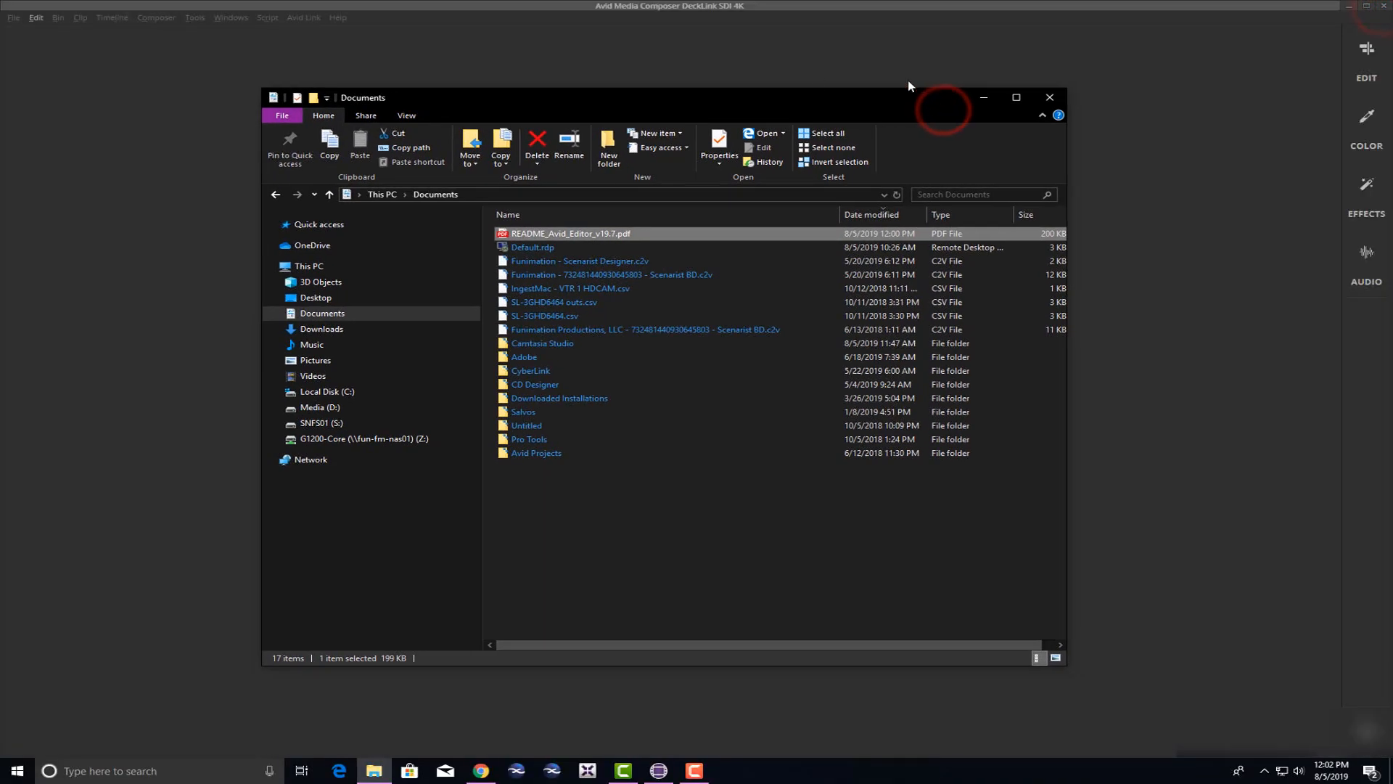
{"action": "left_click", "coordinate": [1045, 99]}
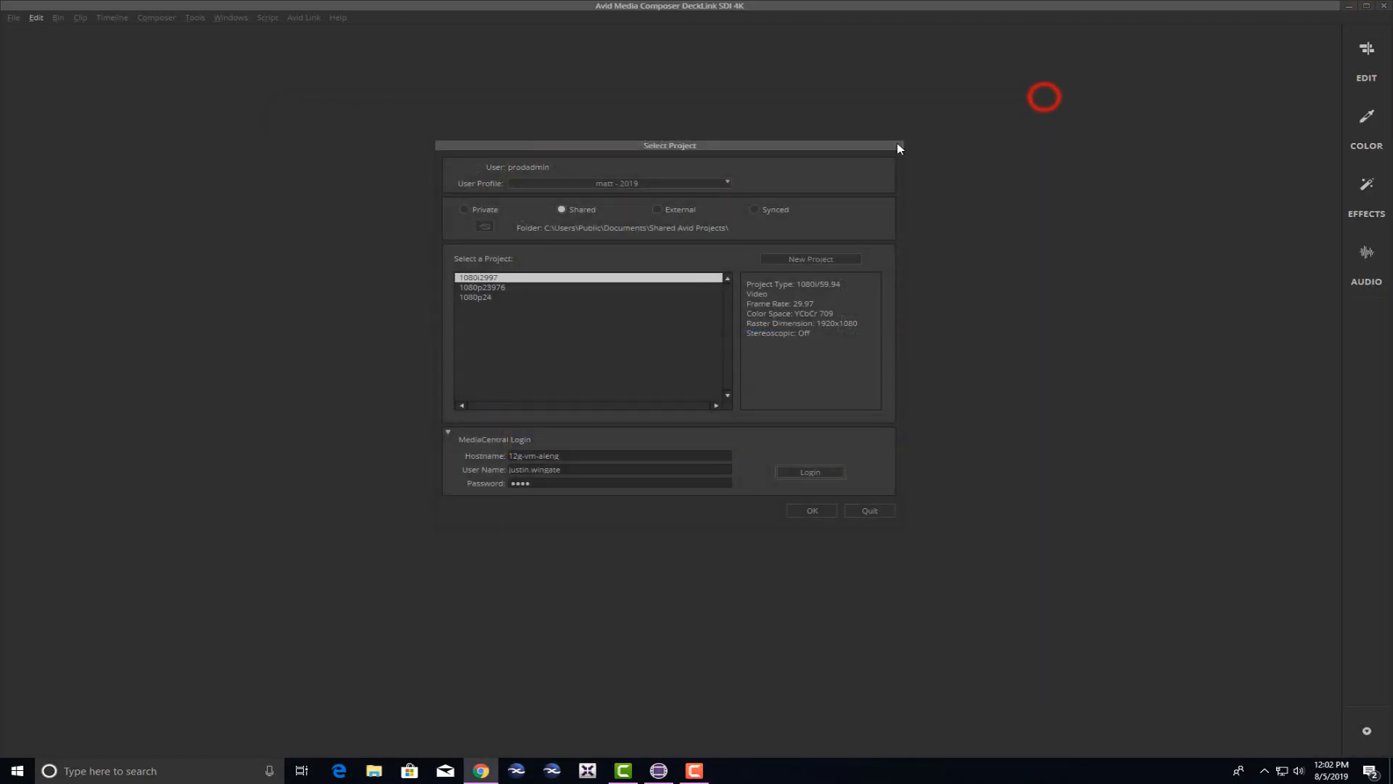
{"action": "left_click", "coordinate": [776, 146]}
{"action": "left_click_drag", "start_coordinate": [777, 146], "coordinate": [773, 178]}
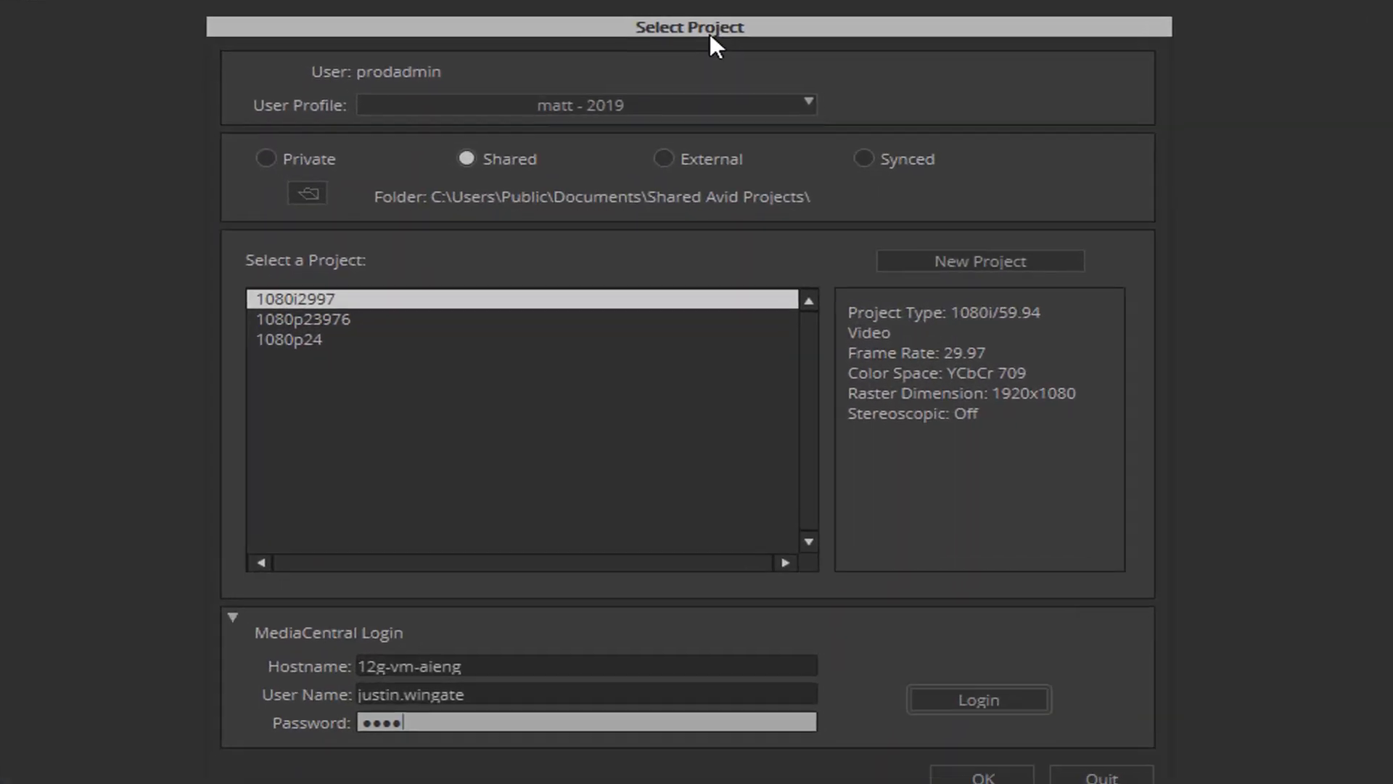
Choose Create User Profile from the User Profile list.
{"action": "left_click", "coordinate": [675, 178]}
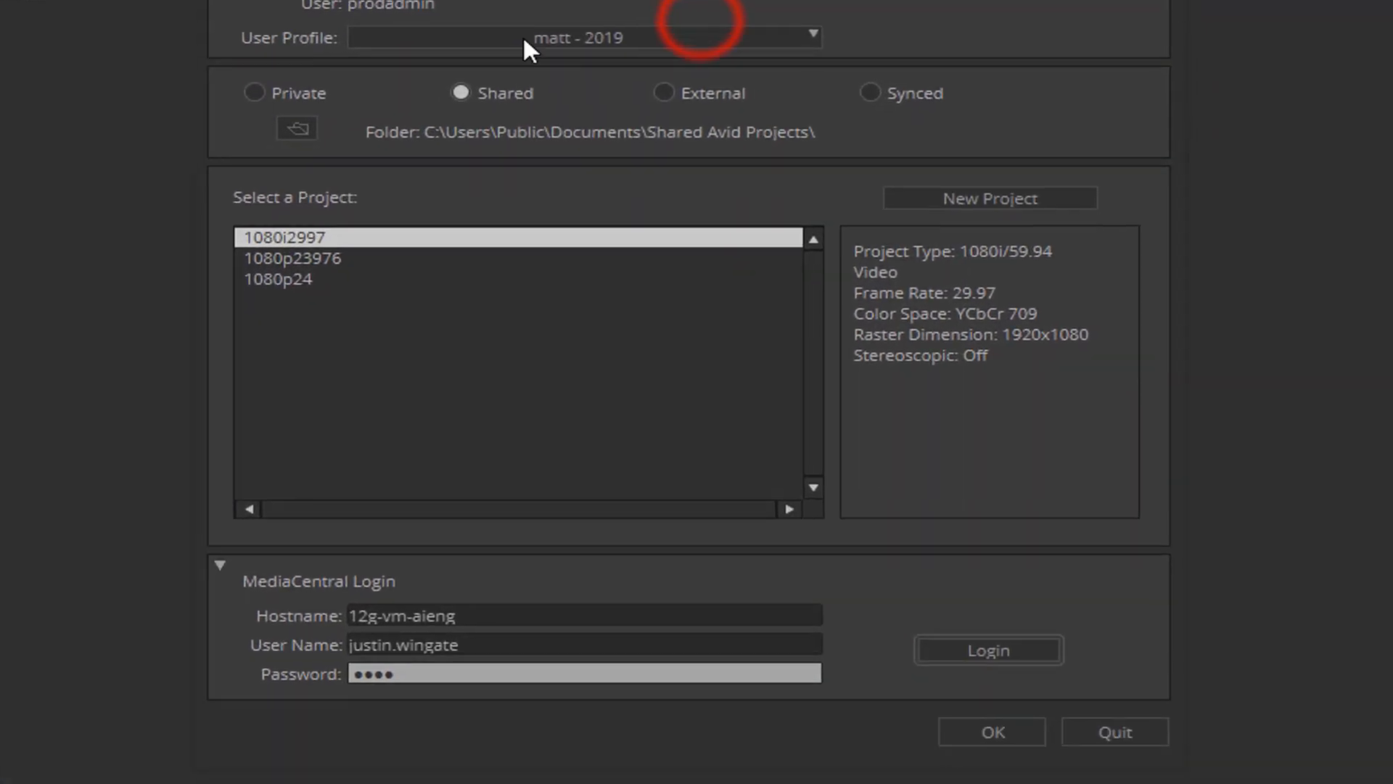
{"action": "left_click", "coordinate": [650, 36]}
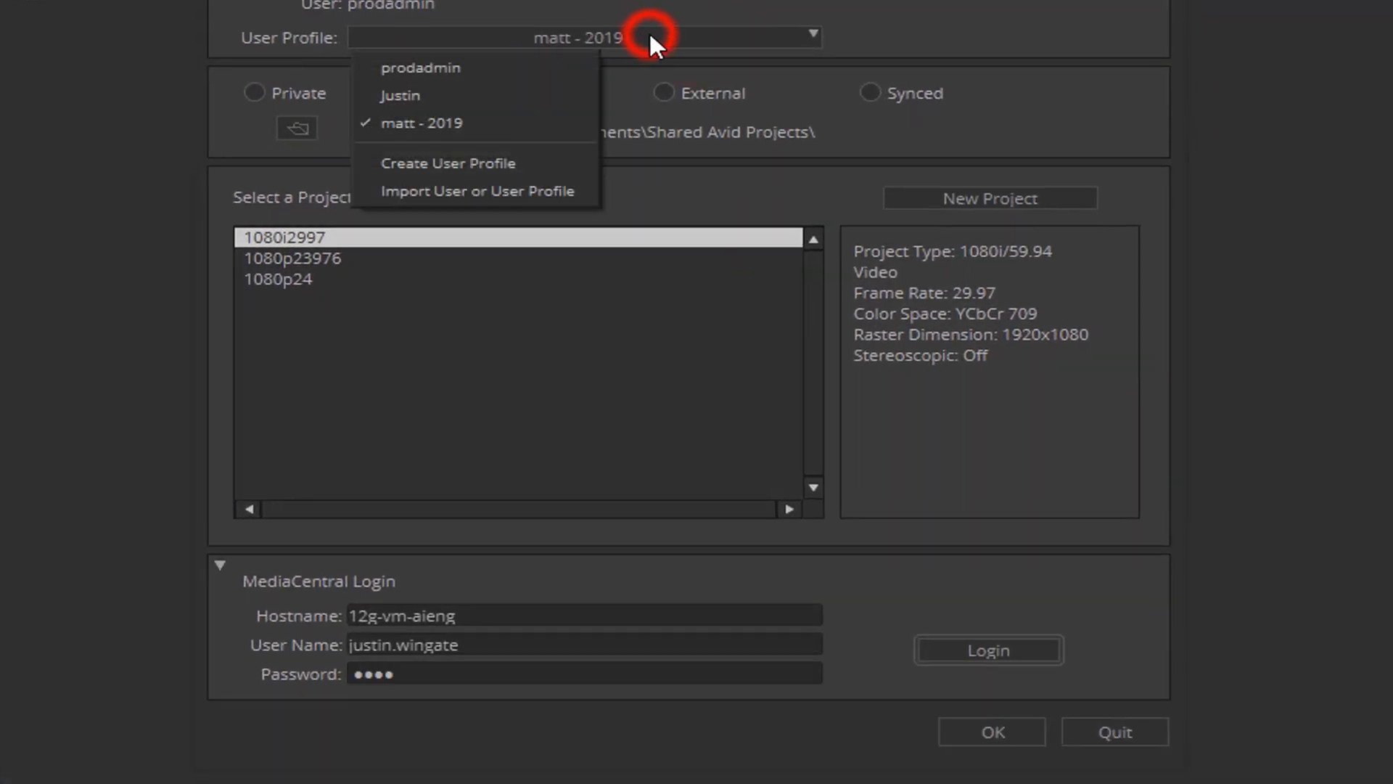
{"action": "left_click", "coordinate": [525, 158]}
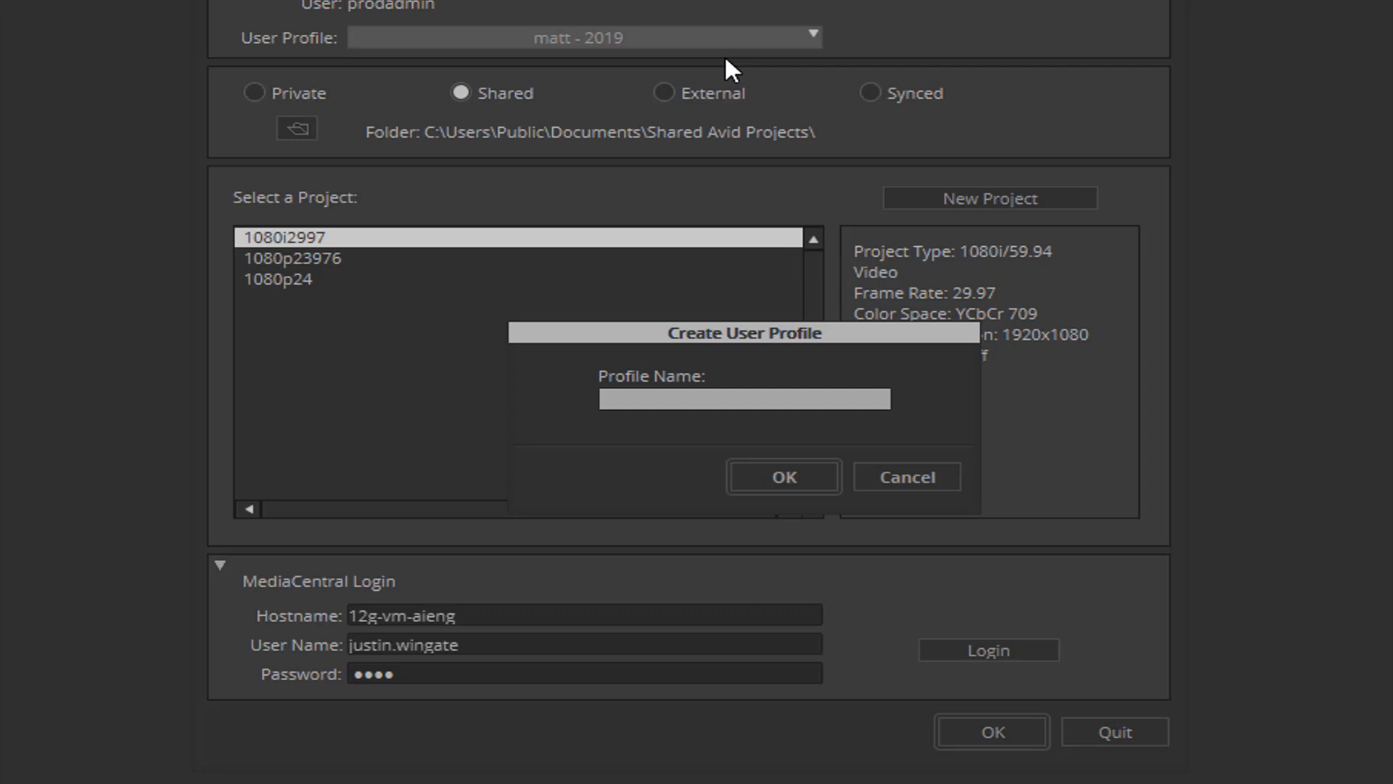
Name the new profile with the user's name plus '2019.7' and create it.
{"action": "type", "text": "Justin 2019.7"}
{"action": "key", "text": "Return"}
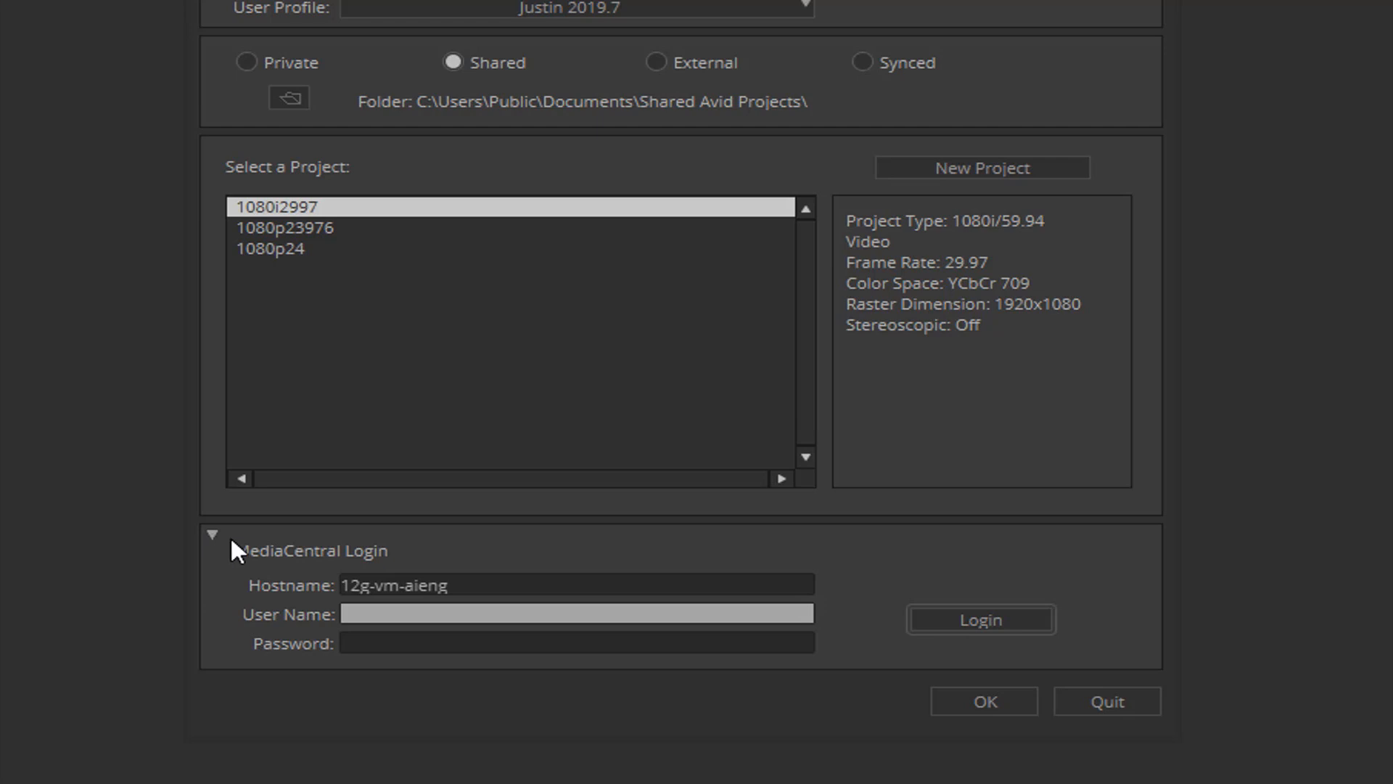
Log in to MediaCentral with the account's user name and password.
{"action": "left_click", "coordinate": [378, 617]}
{"action": "key", "text": "Tab"}
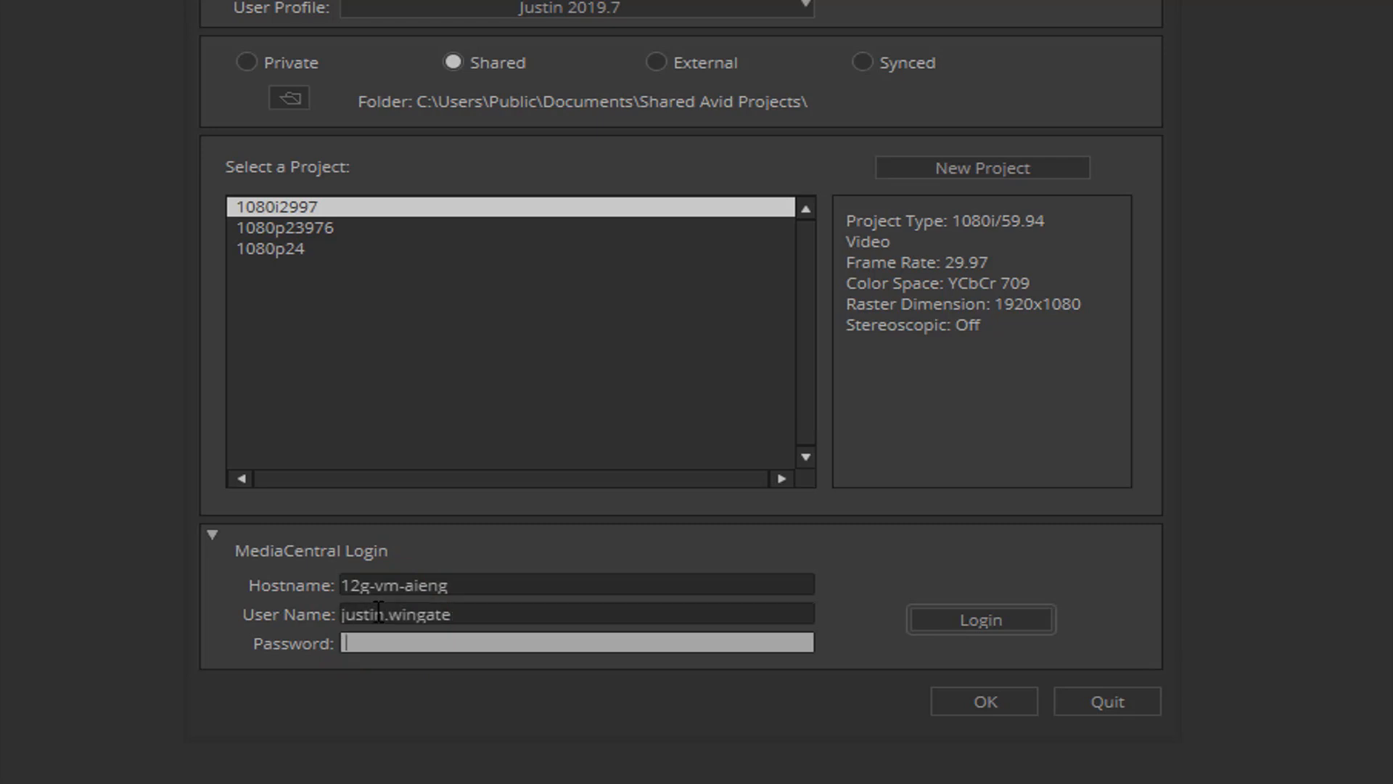
{"action": "type", "text": "••••"}
{"action": "left_click", "coordinate": [996, 619]}
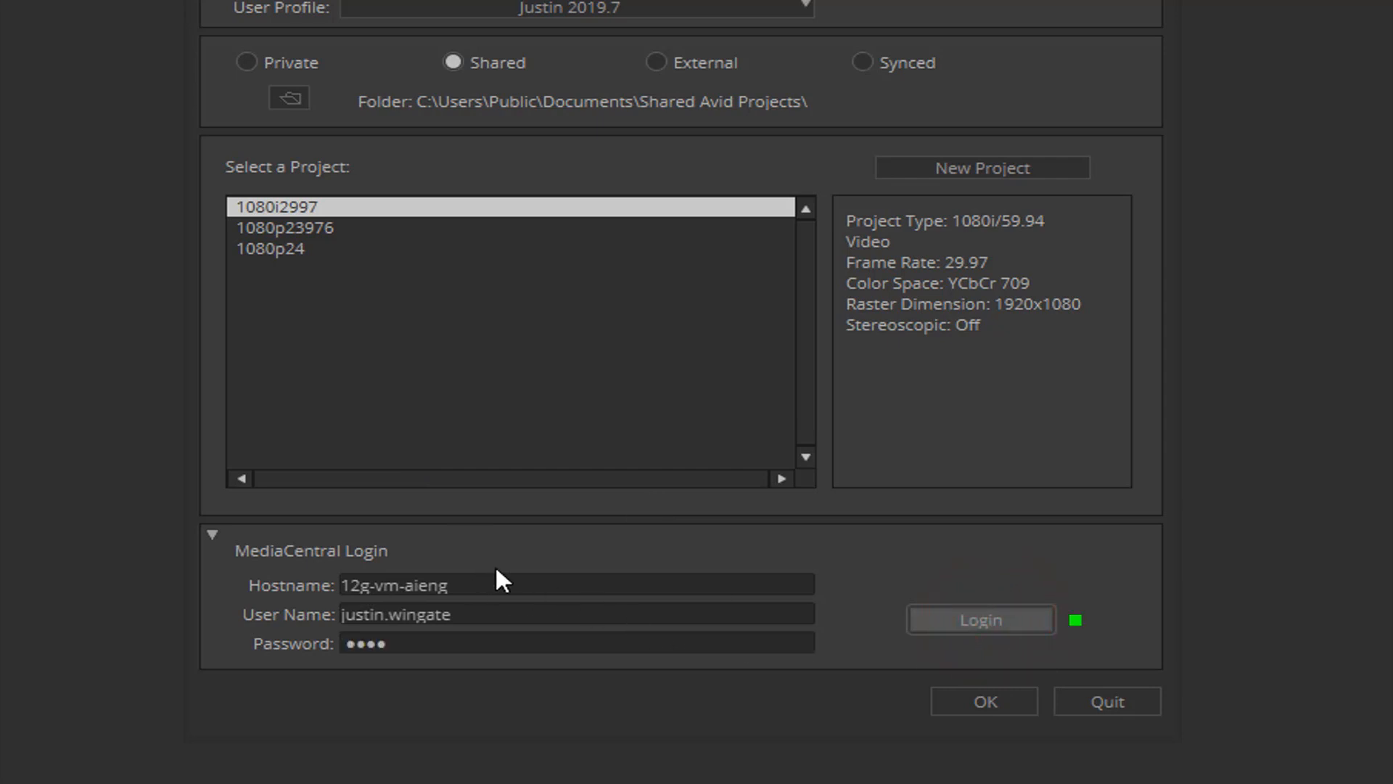
Collapse the MediaCentral Login section to hide the login details.
{"action": "left_click", "coordinate": [211, 534]}
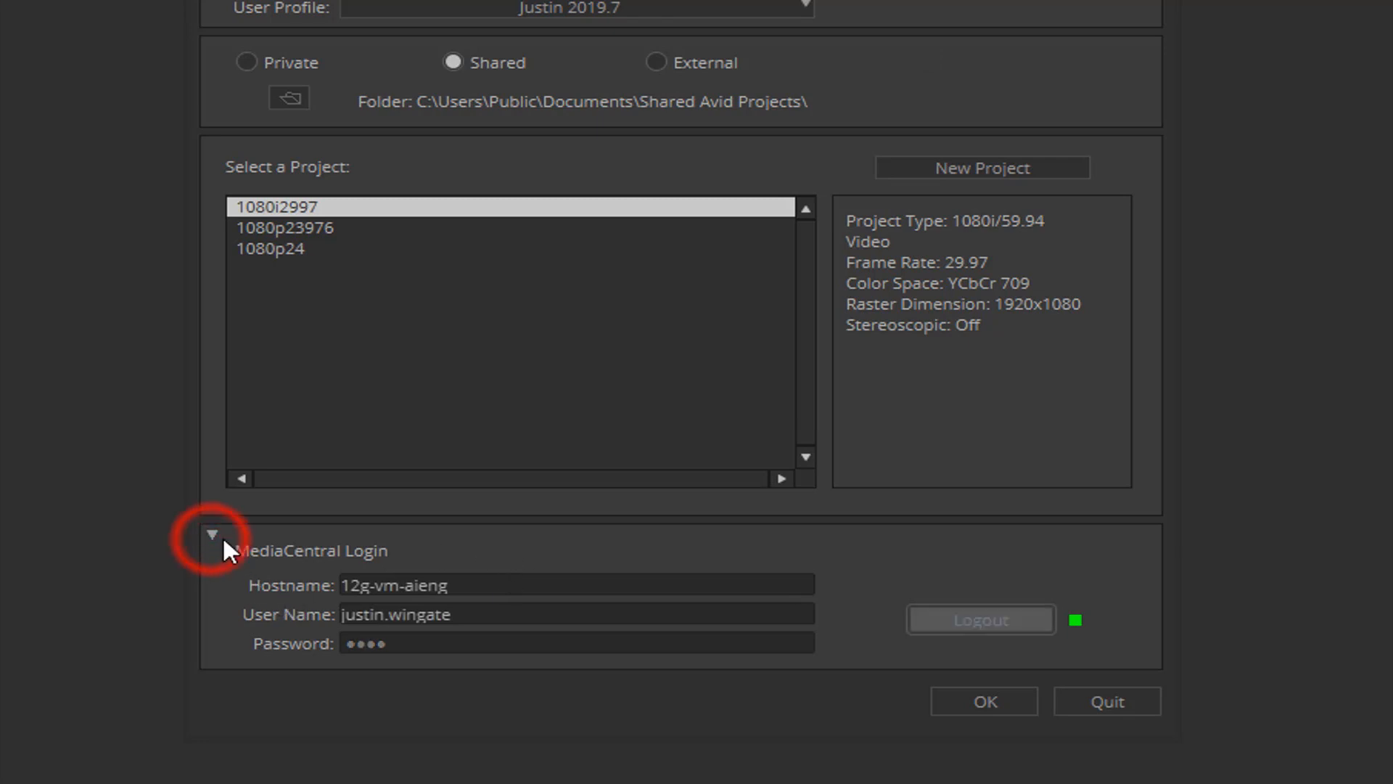
{"action": "left_click", "coordinate": [210, 536]}
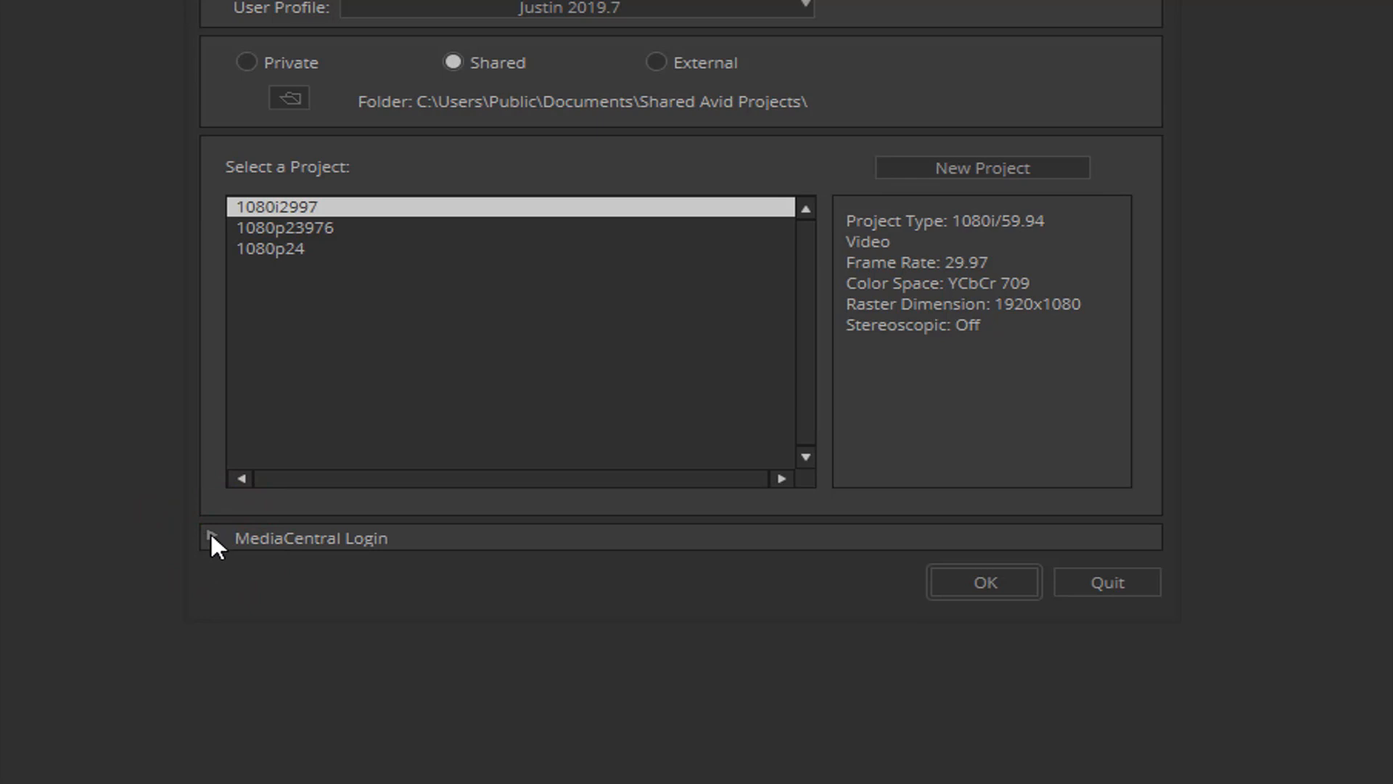
{"action": "left_click", "coordinate": [209, 535]}
{"action": "left_click", "coordinate": [211, 535]}
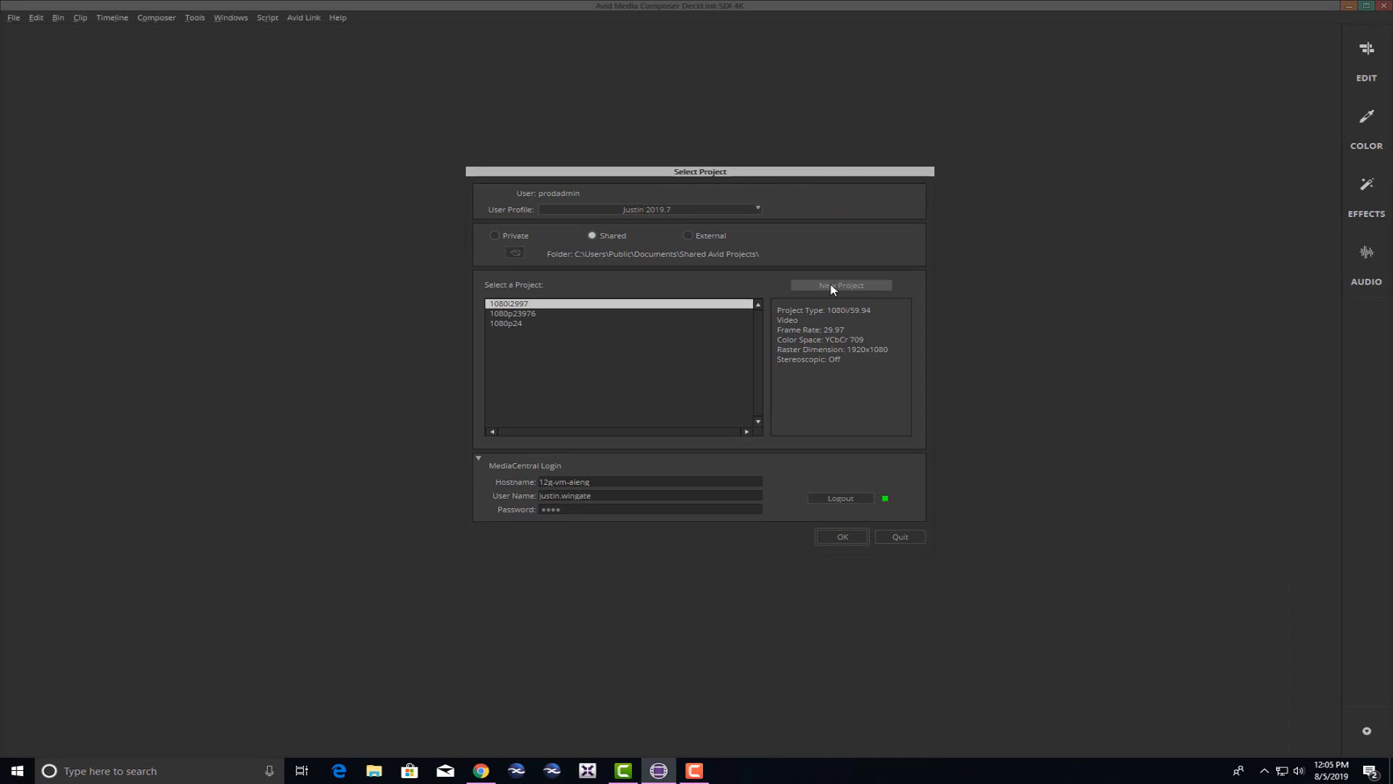
Create an HD 1080p/23.976 project named with the user's name plus 'Whats New 2019.7', then open it.
{"action": "left_click", "coordinate": [841, 285]}
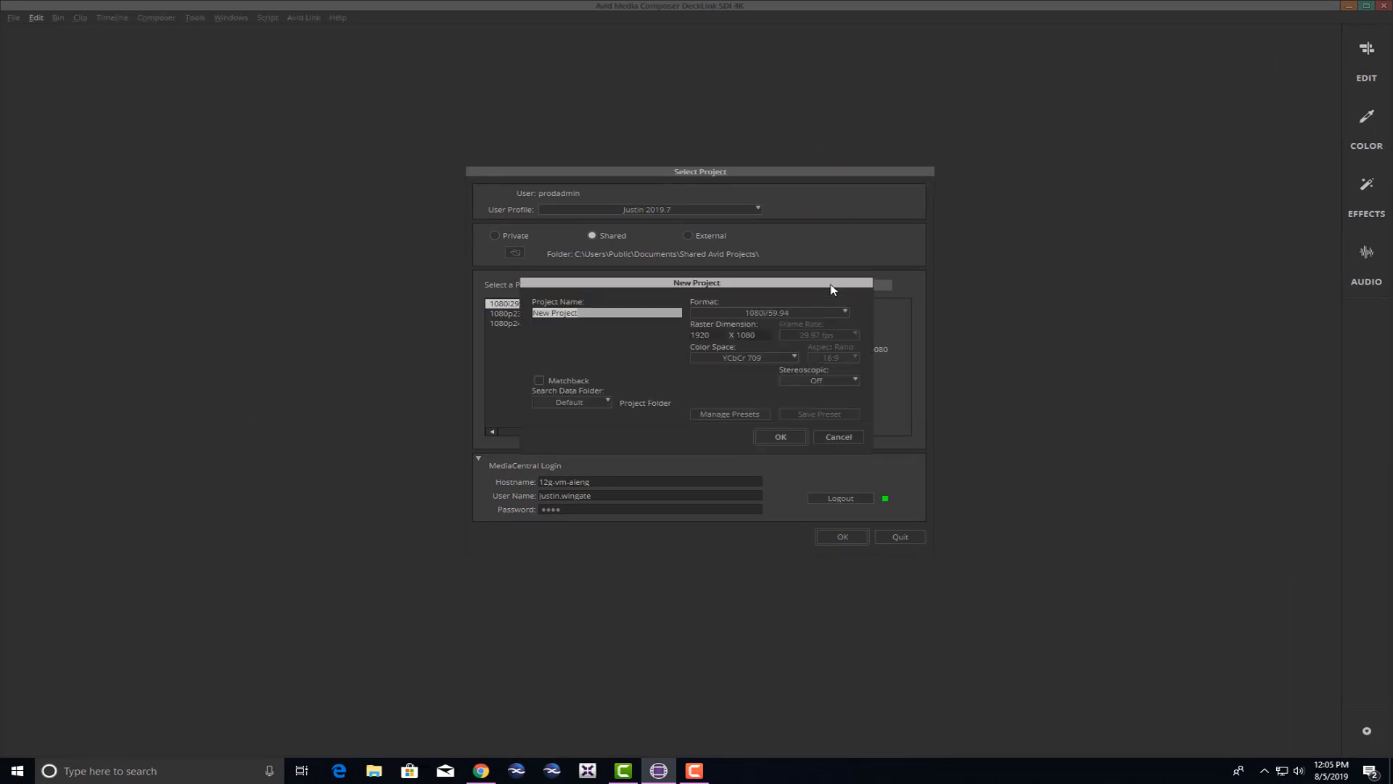
{"action": "type", "text": "Justin Whats New 2019.7"}
{"action": "left_click", "coordinate": [836, 312]}
{"action": "mouse_move", "coordinate": [731, 395]}
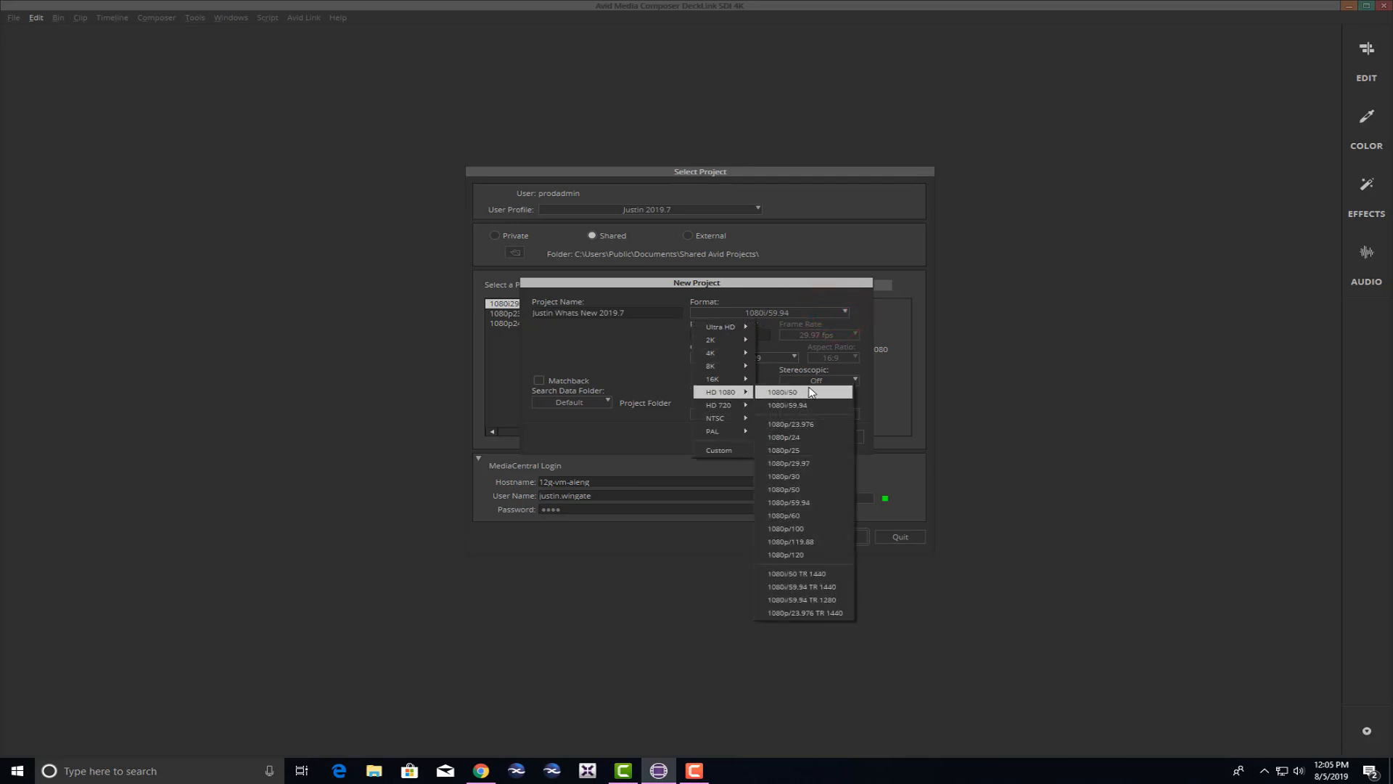
{"action": "left_click", "coordinate": [806, 424]}
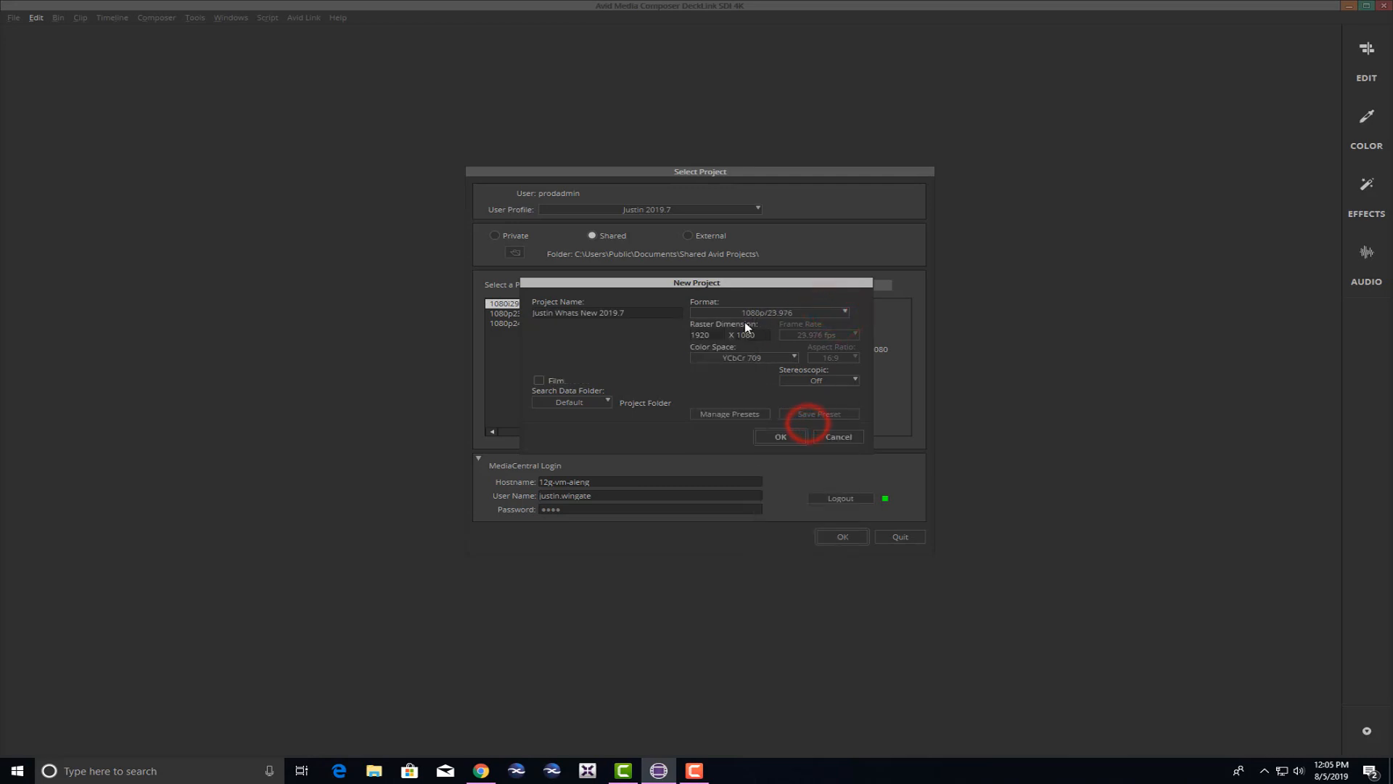
{"action": "left_click", "coordinate": [780, 437]}
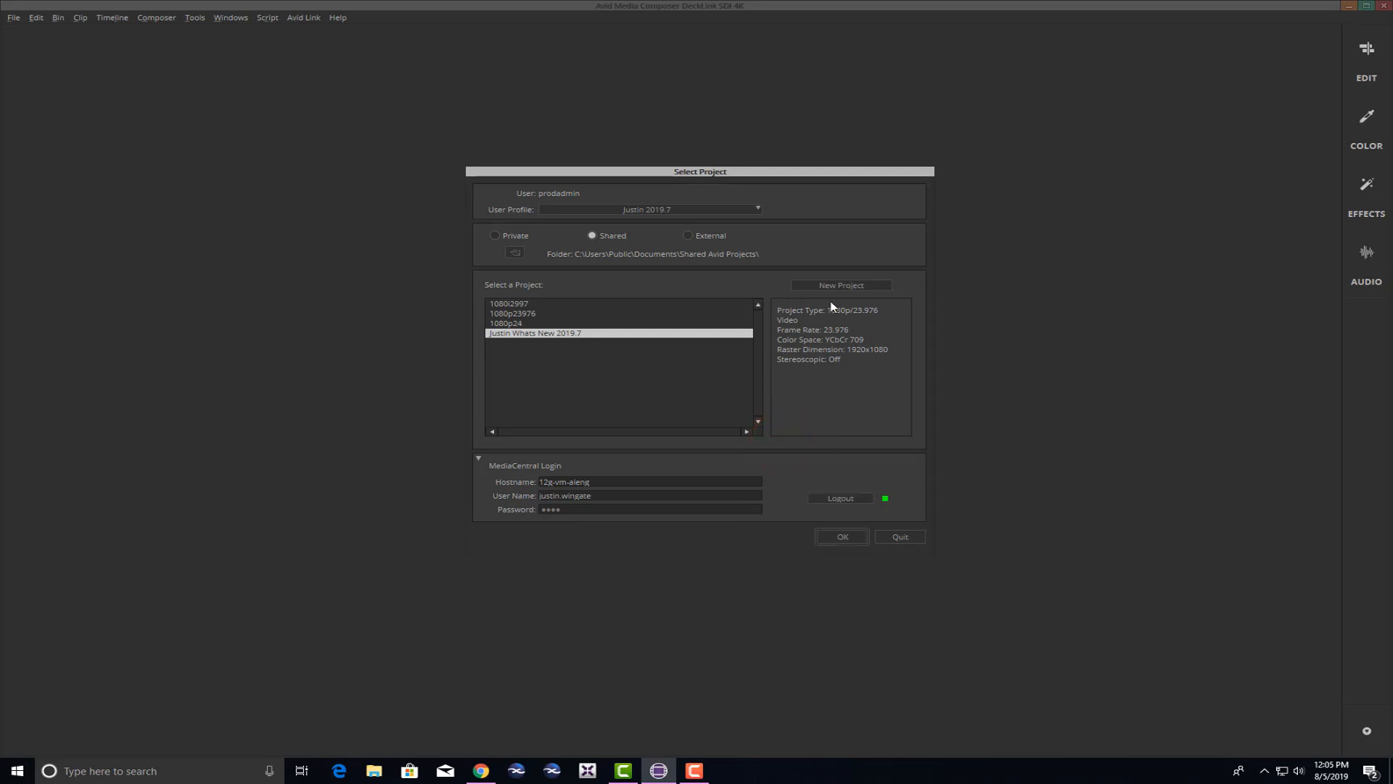
{"action": "left_click", "coordinate": [833, 536]}
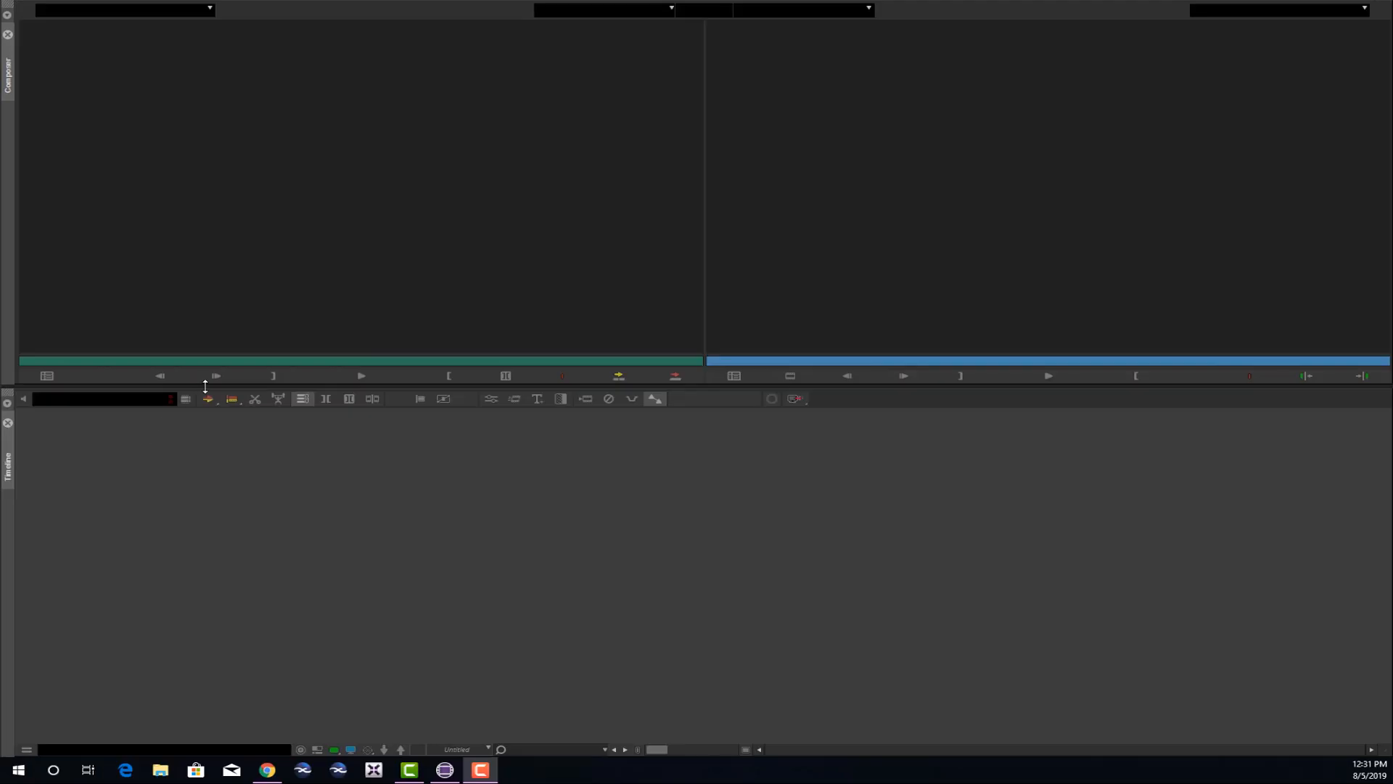
Drag the splitter to make the Composer viewers taller above the Timeline.
{"action": "left_click", "coordinate": [205, 387]}
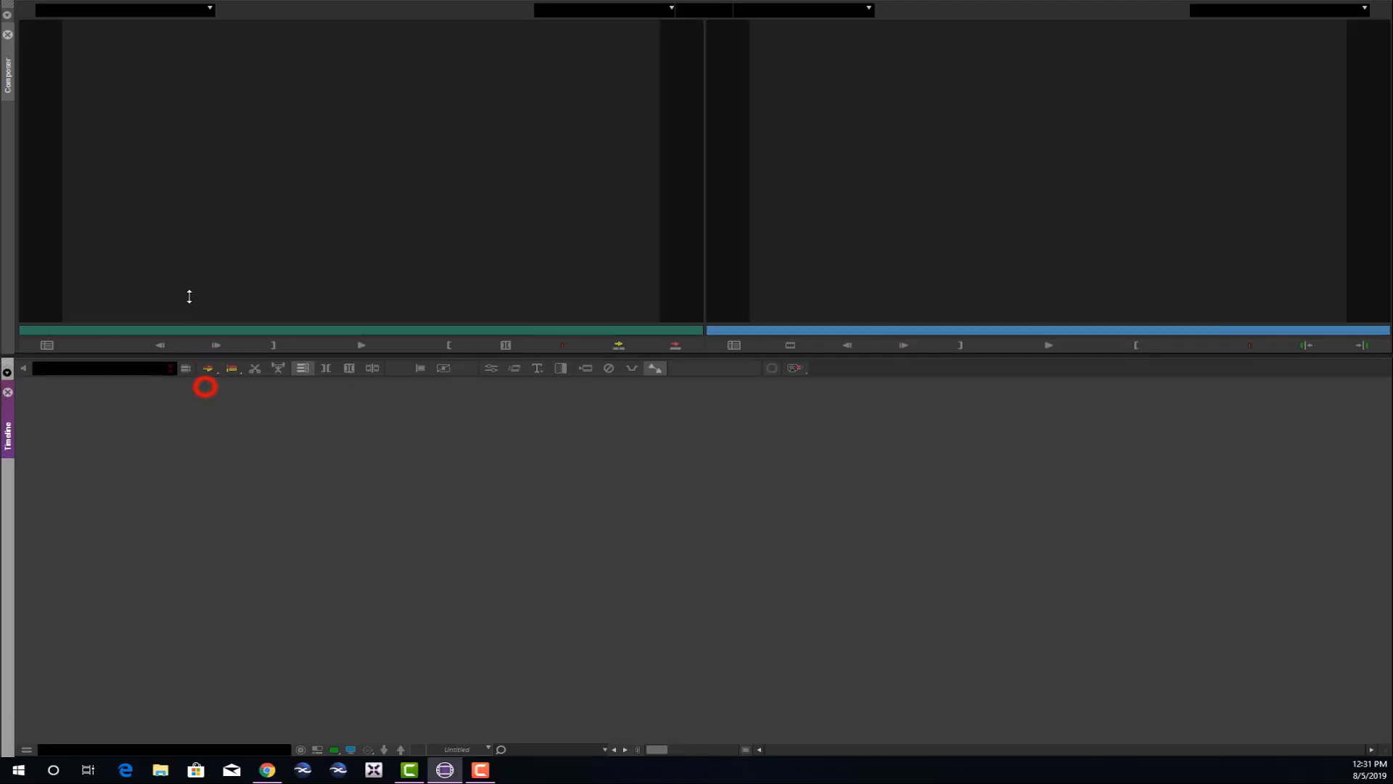
{"action": "left_click_drag", "start_coordinate": [189, 296], "coordinate": [435, 427]}
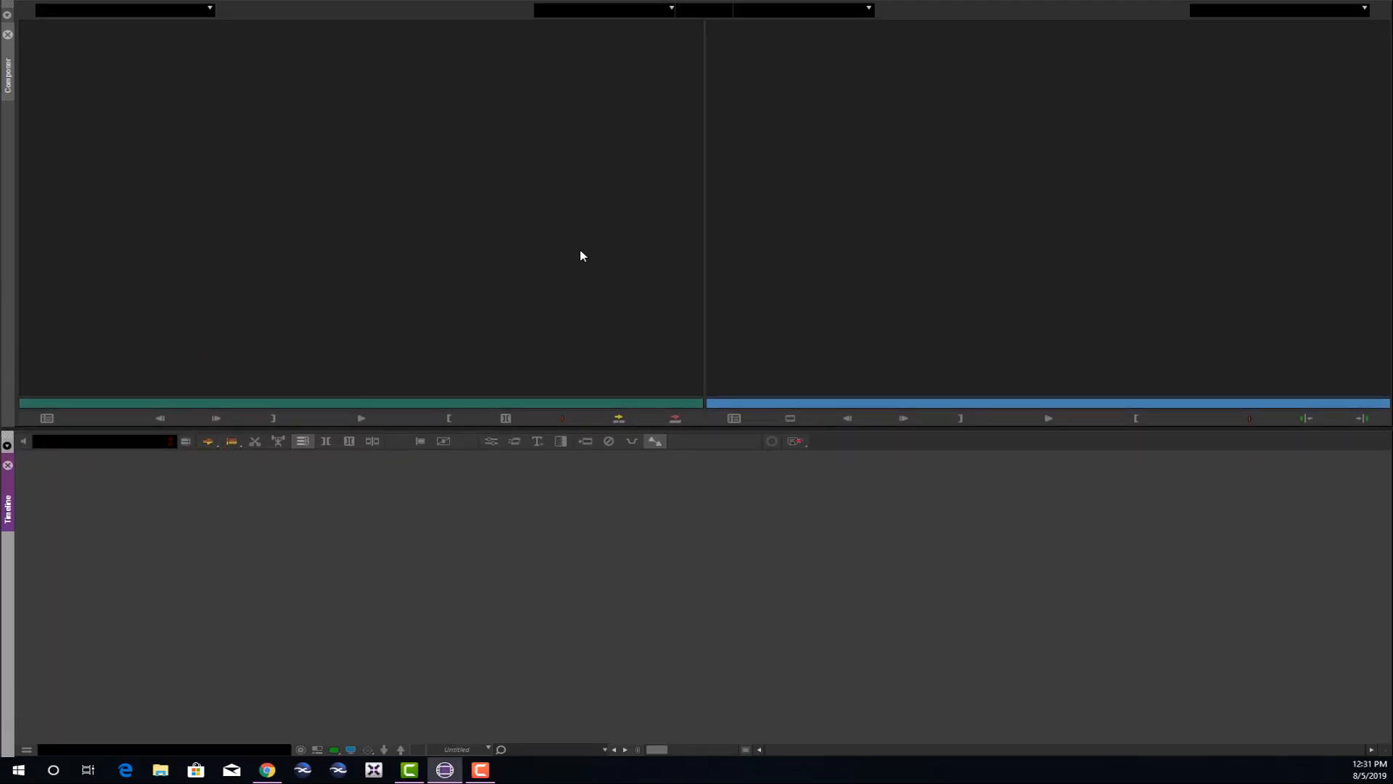
{"action": "left_click", "coordinate": [469, 429]}
{"action": "mouse_move", "coordinate": [462, 429]}
{"action": "left_mouse_down"}
{"action": "mouse_move", "coordinate": [457, 302]}
{"action": "mouse_move", "coordinate": [453, 559]}
{"action": "mouse_move", "coordinate": [455, 315]}
{"action": "mouse_move", "coordinate": [454, 444]}
{"action": "mouse_move", "coordinate": [426, 342]}
{"action": "mouse_move", "coordinate": [426, 457]}
{"action": "mouse_move", "coordinate": [419, 353]}
{"action": "mouse_move", "coordinate": [417, 454]}
{"action": "mouse_move", "coordinate": [416, 415]}
{"action": "left_mouse_up"}
Switch focus between the Composer and Timeline panels, ending with the Composer active.
{"action": "left_click", "coordinate": [9, 76]}
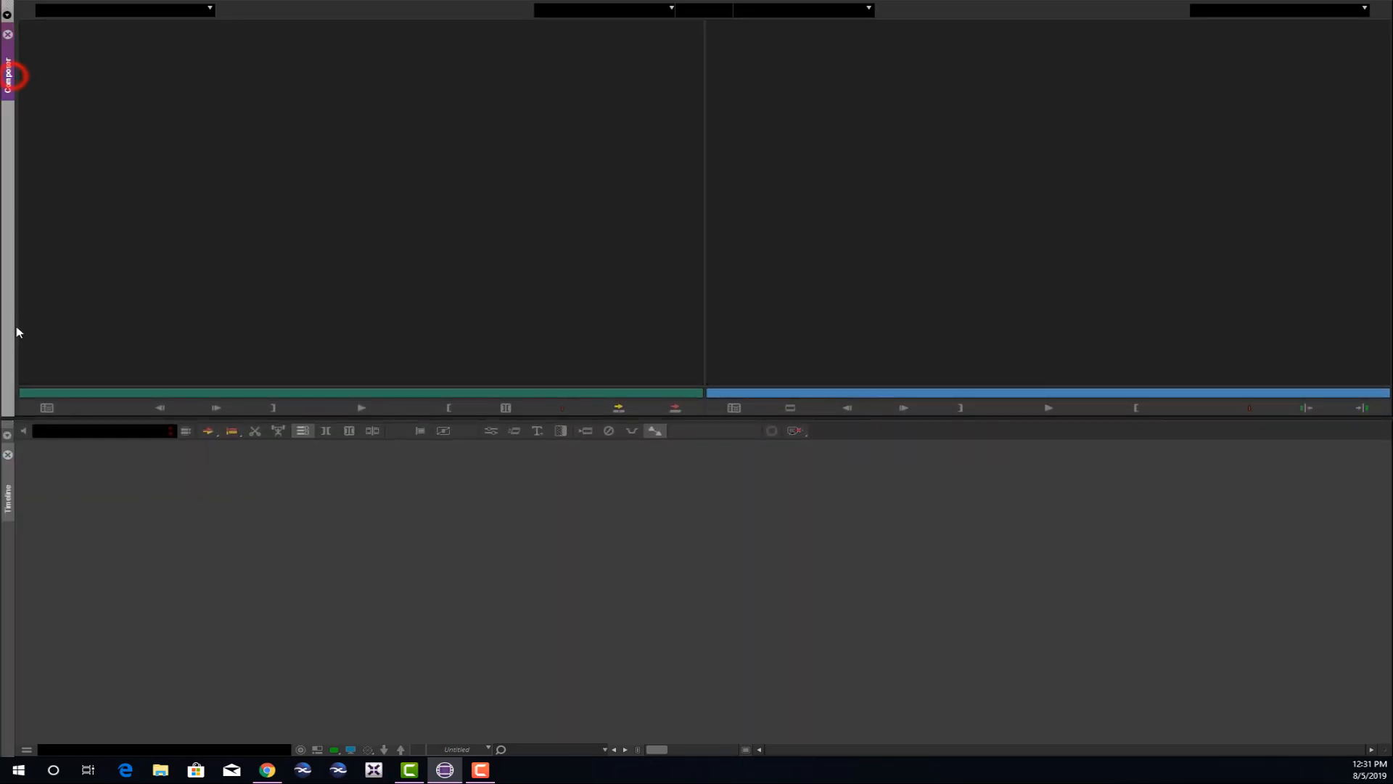
{"action": "left_click", "coordinate": [9, 489]}
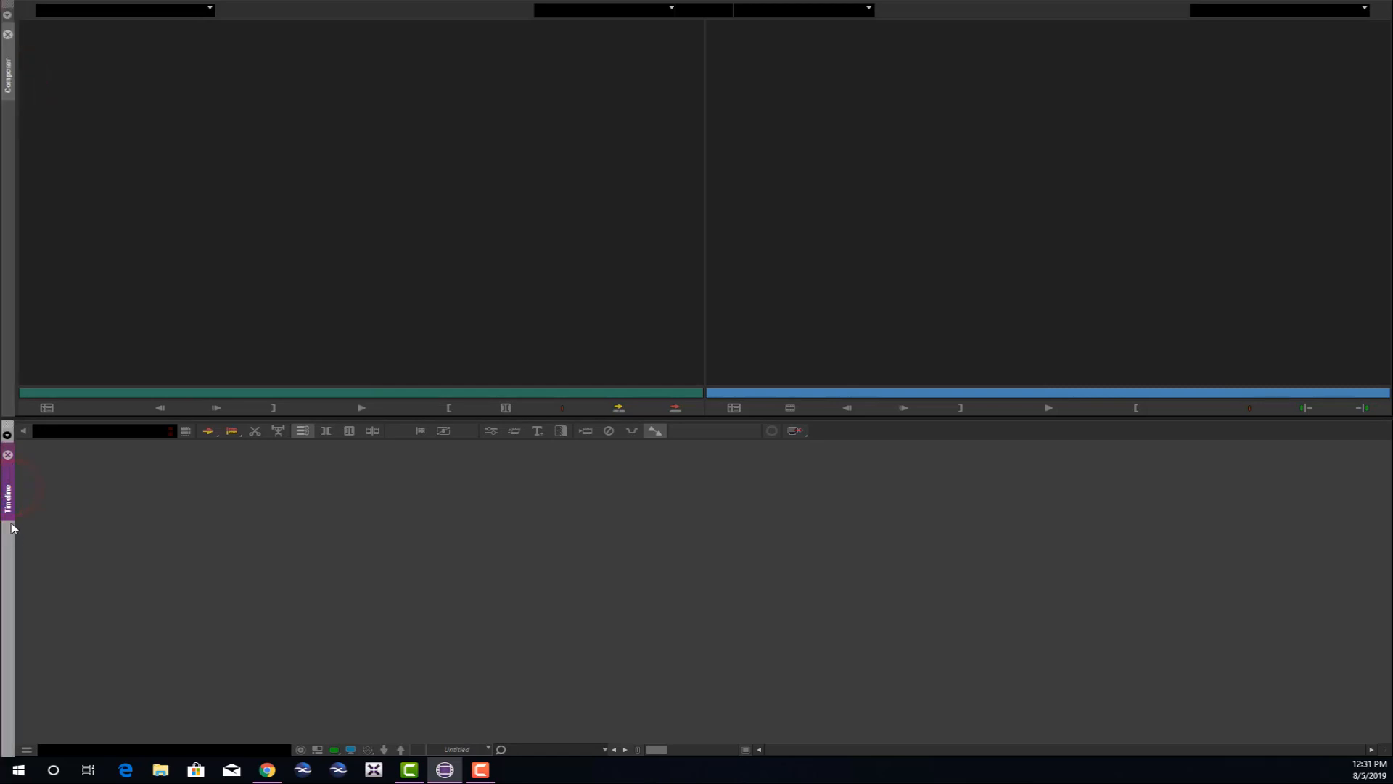
{"action": "left_click", "coordinate": [10, 79]}
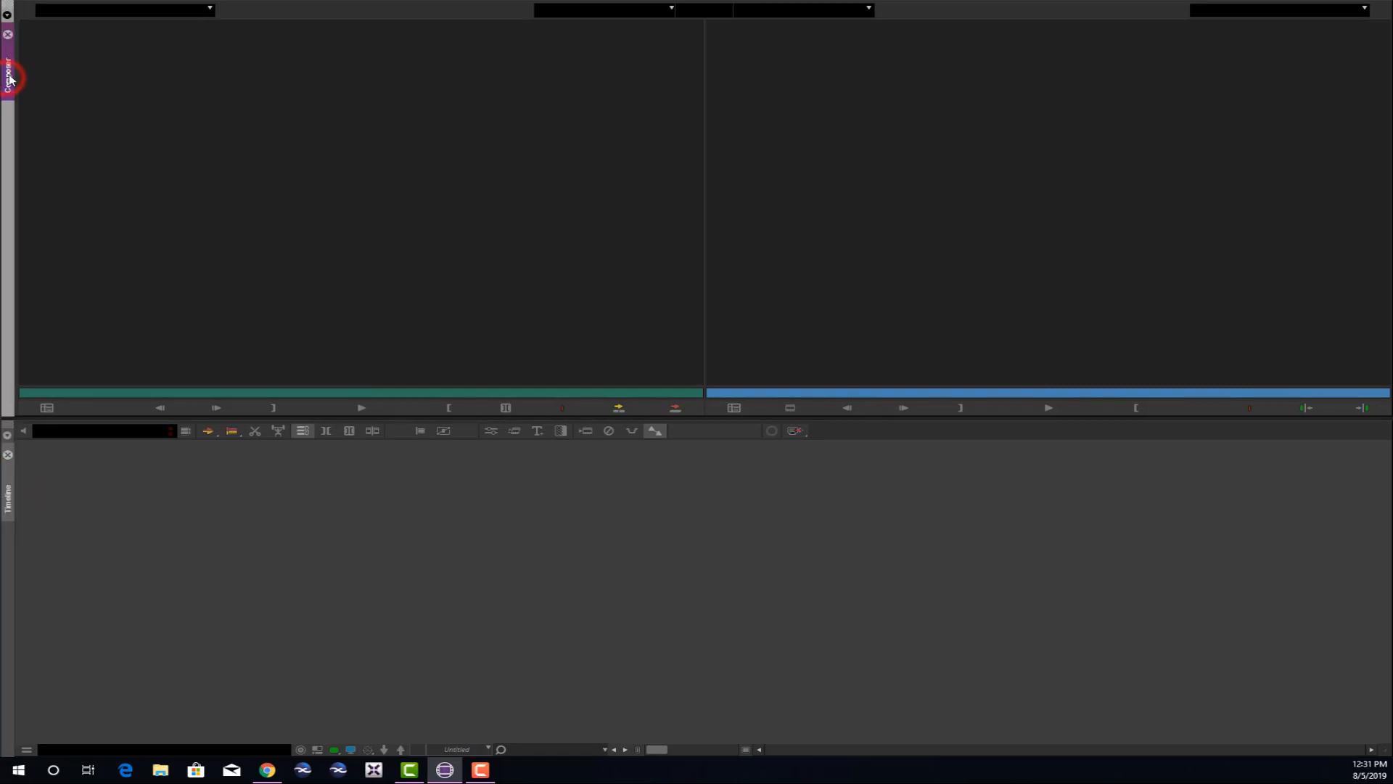
{"action": "left_click", "coordinate": [10, 71]}
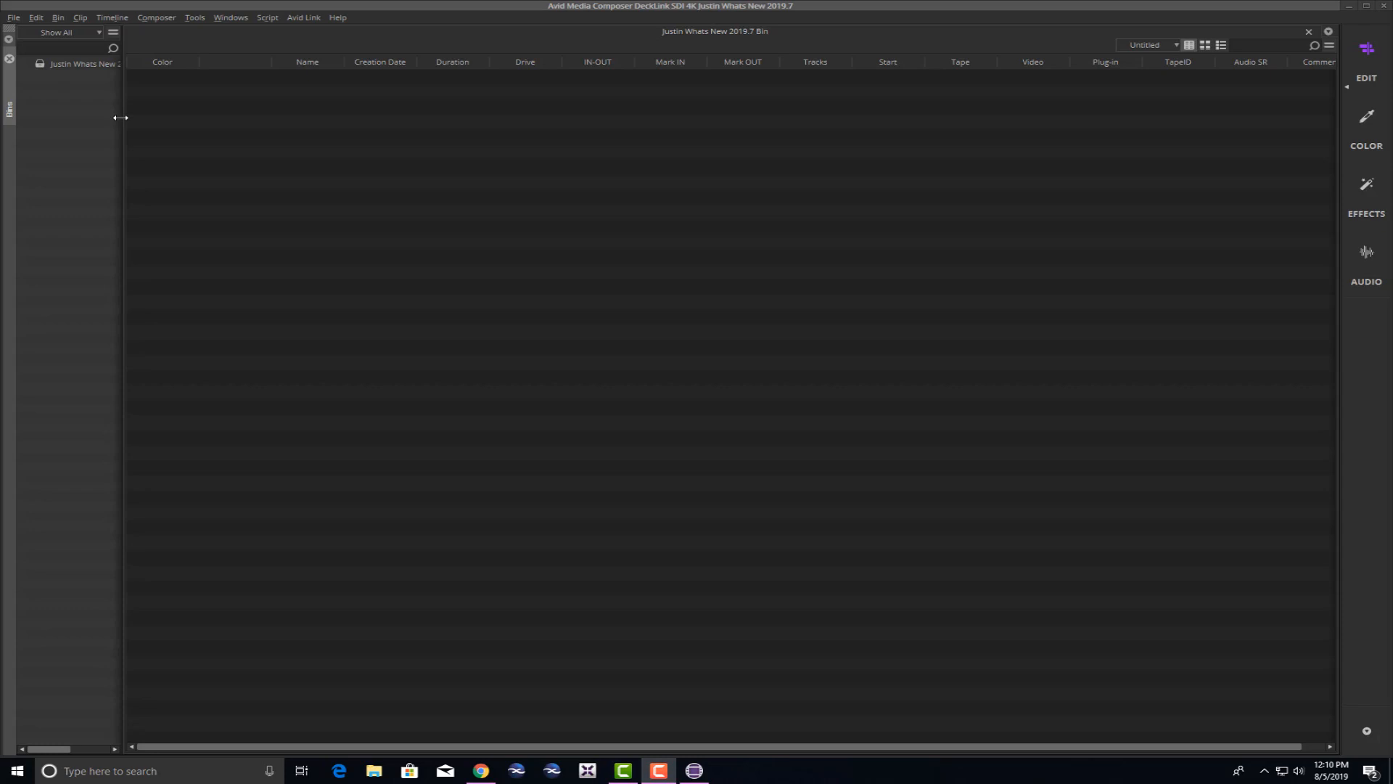
Add three new bins, Bin1, Bin2 and Bin3, from the Bins panel's right-click menu.
{"action": "left_click", "coordinate": [64, 92]}
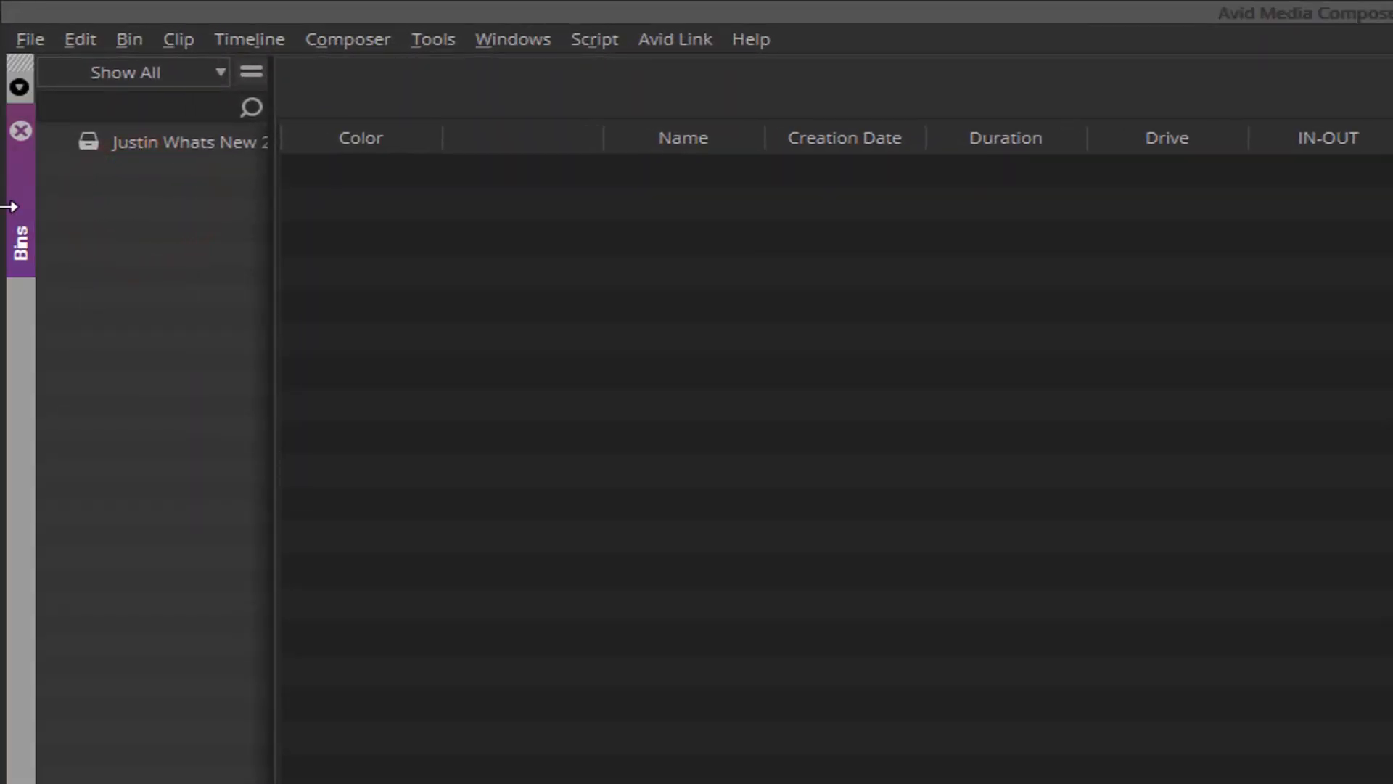
{"action": "left_click", "coordinate": [93, 135]}
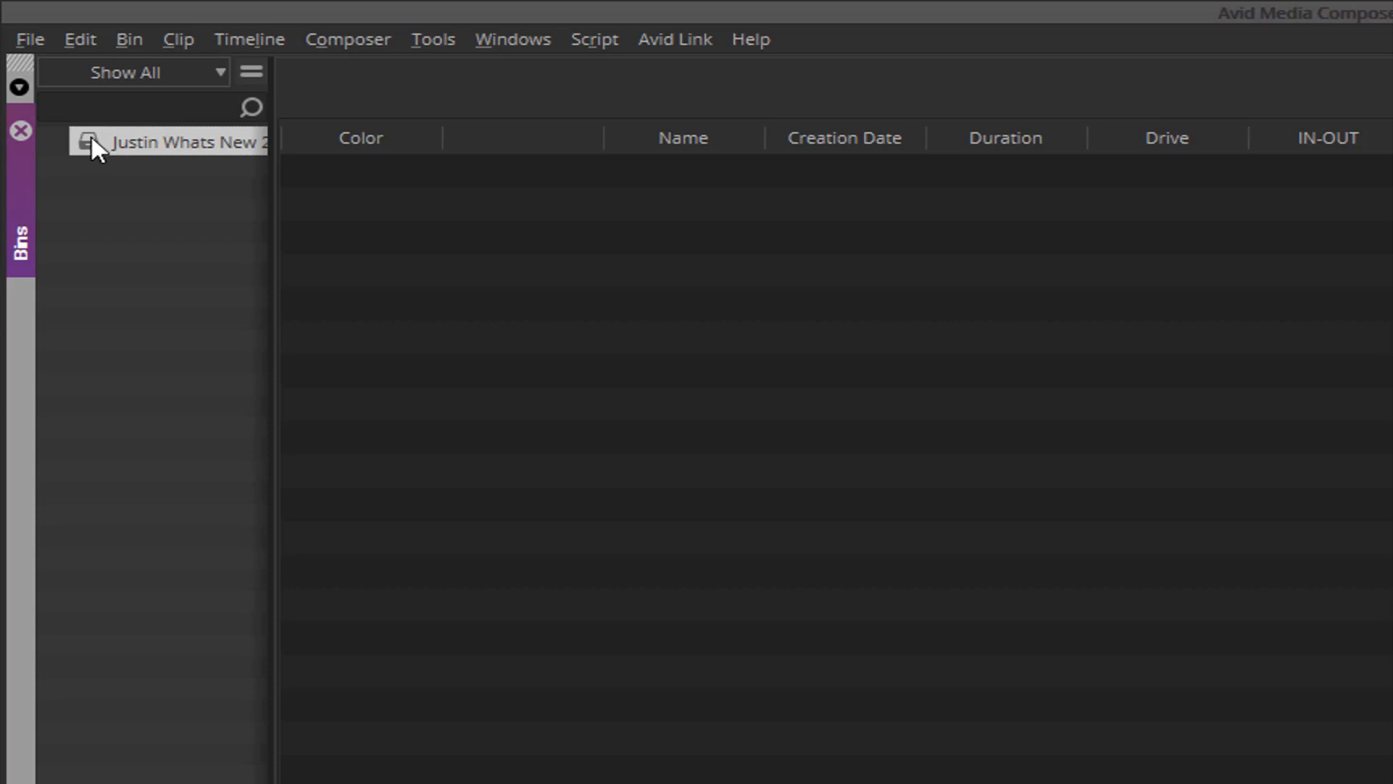
{"action": "right_click", "coordinate": [99, 193]}
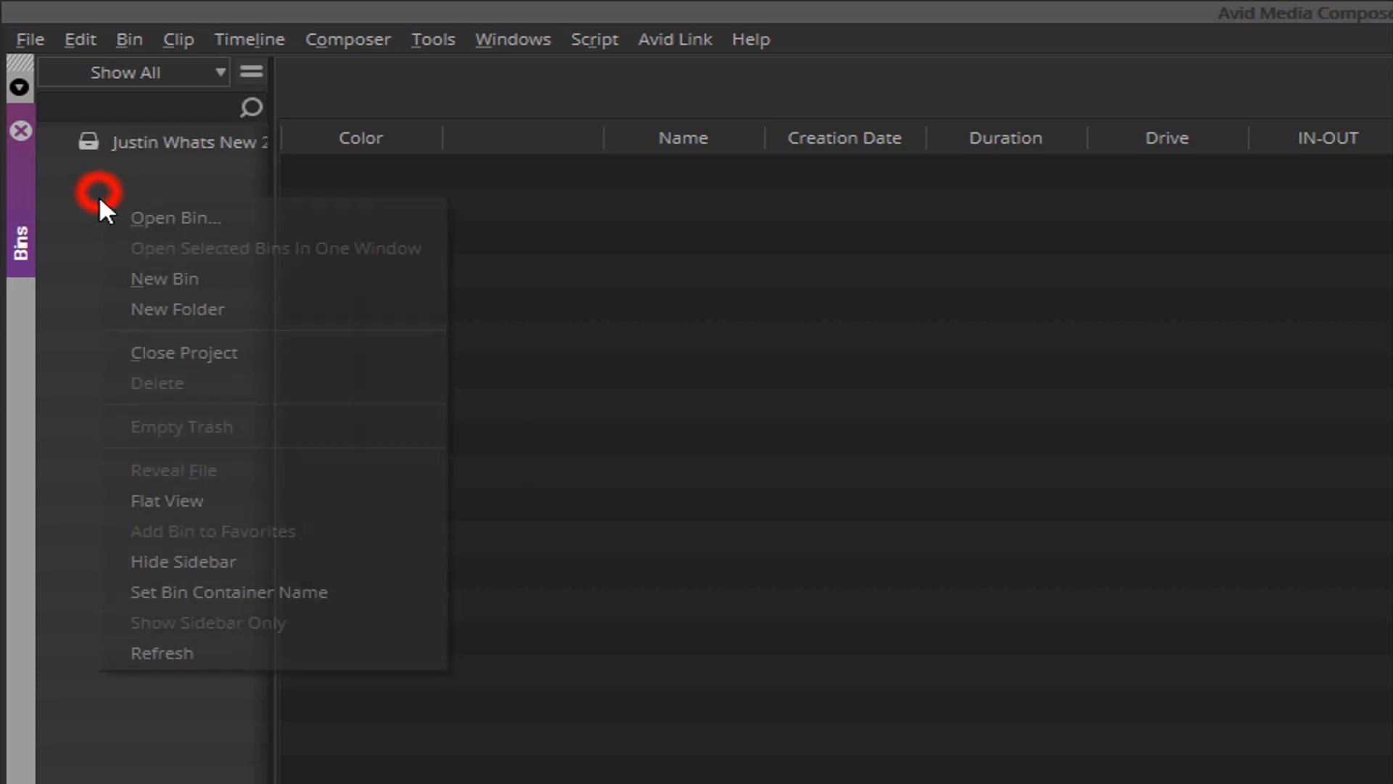
{"action": "left_click", "coordinate": [189, 273]}
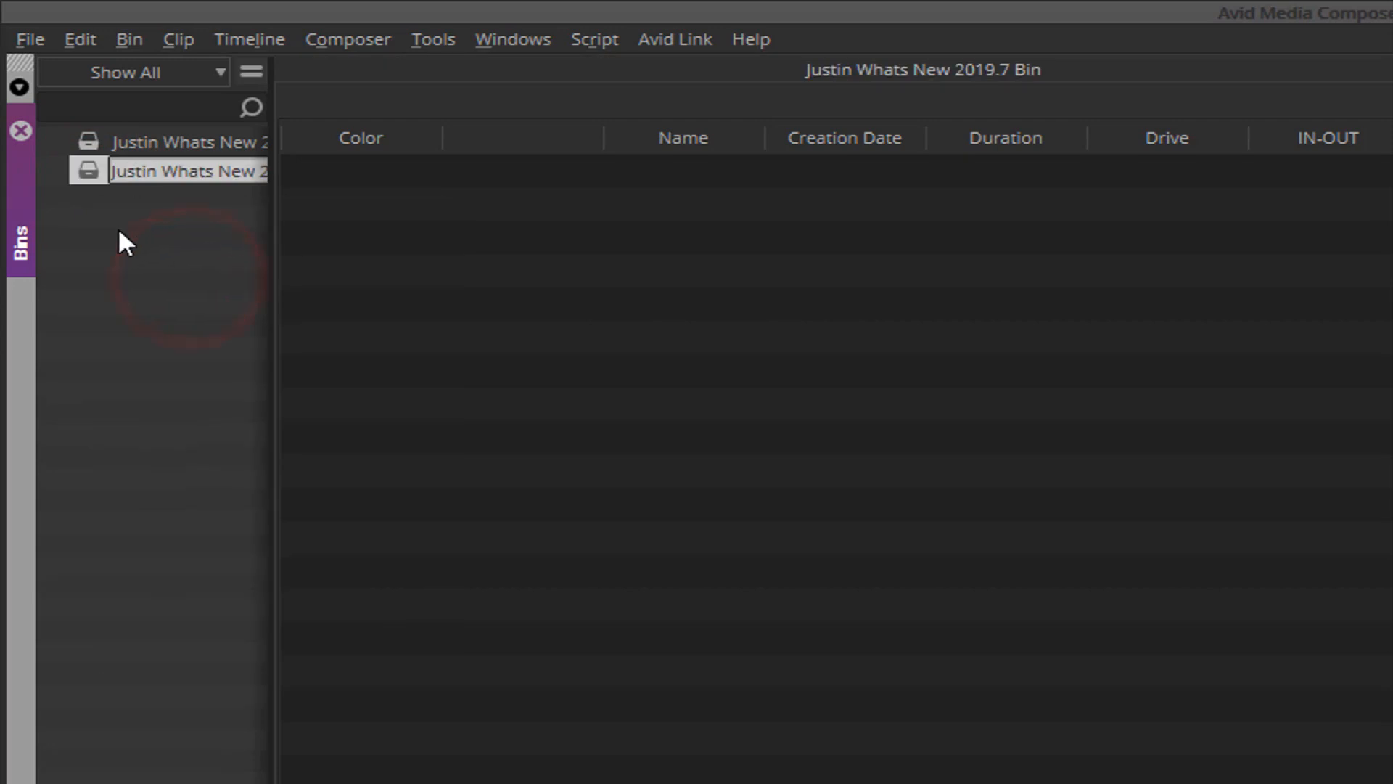
{"action": "right_click", "coordinate": [117, 241]}
{"action": "left_click", "coordinate": [212, 320]}
{"action": "right_click", "coordinate": [109, 280]}
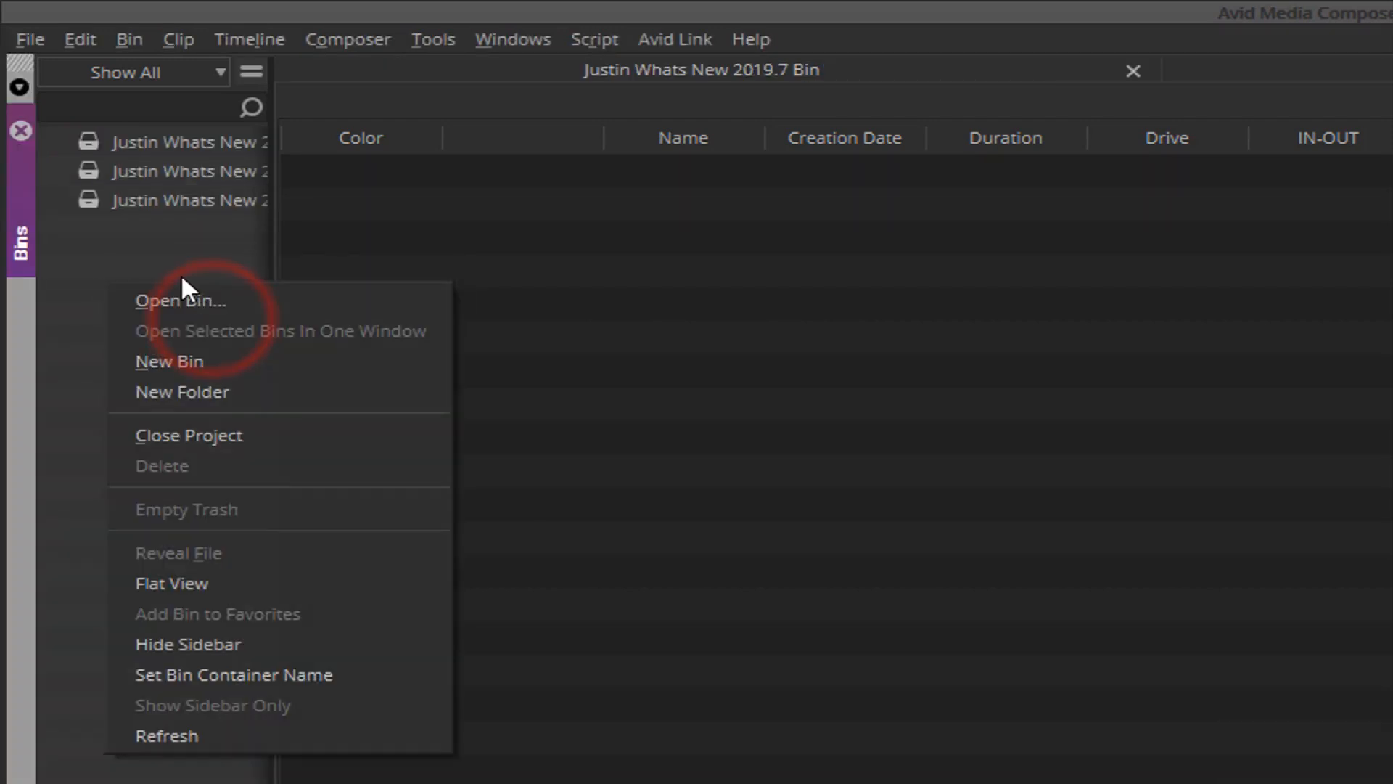
{"action": "left_click", "coordinate": [185, 357]}
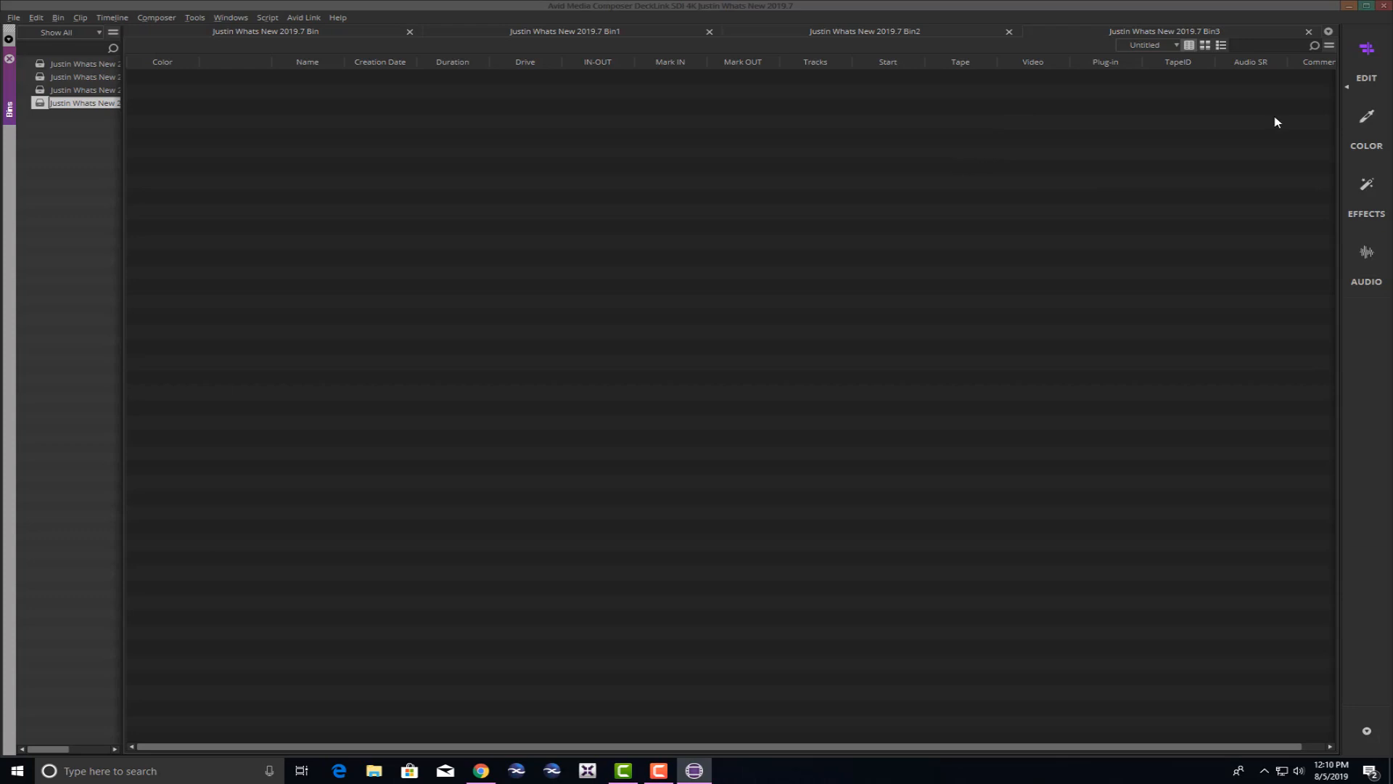
{"action": "left_click", "coordinate": [308, 34]}
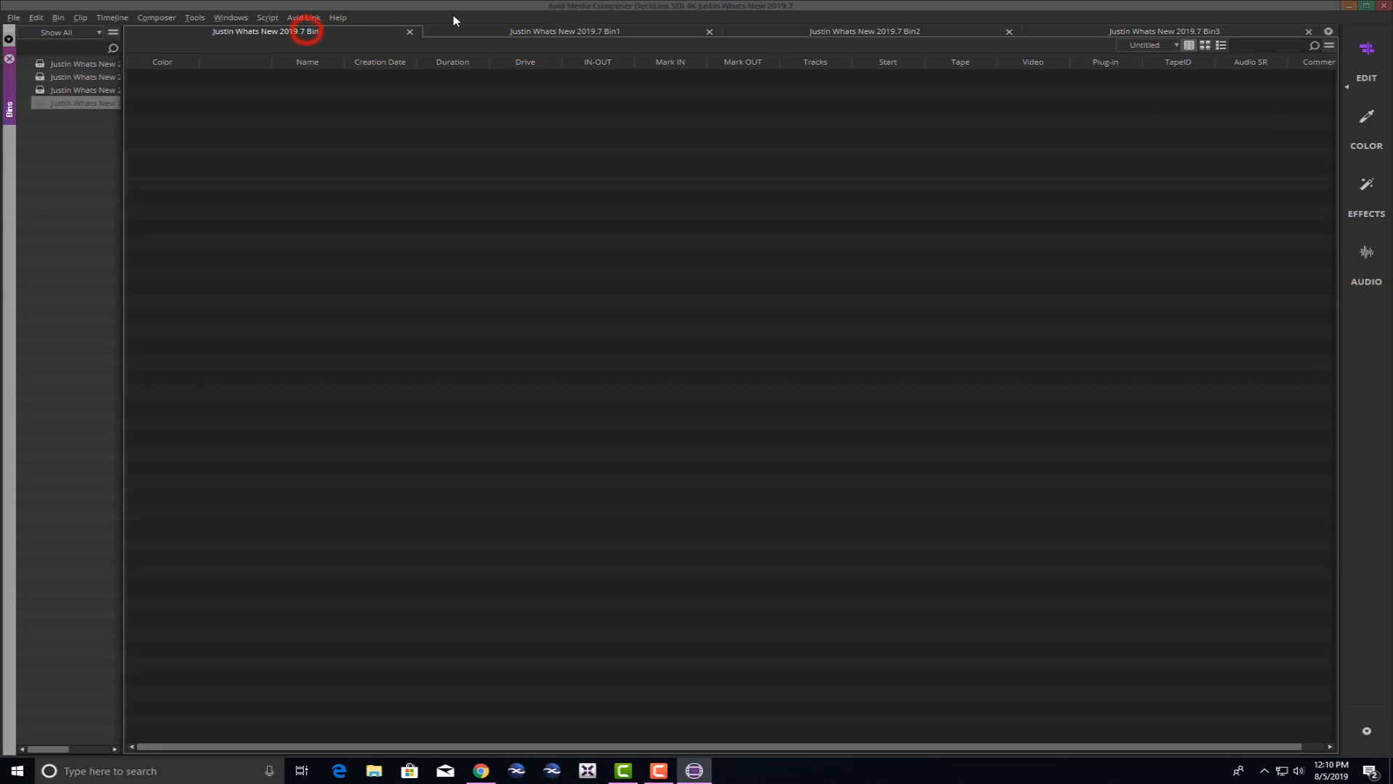
{"action": "left_click", "coordinate": [535, 33]}
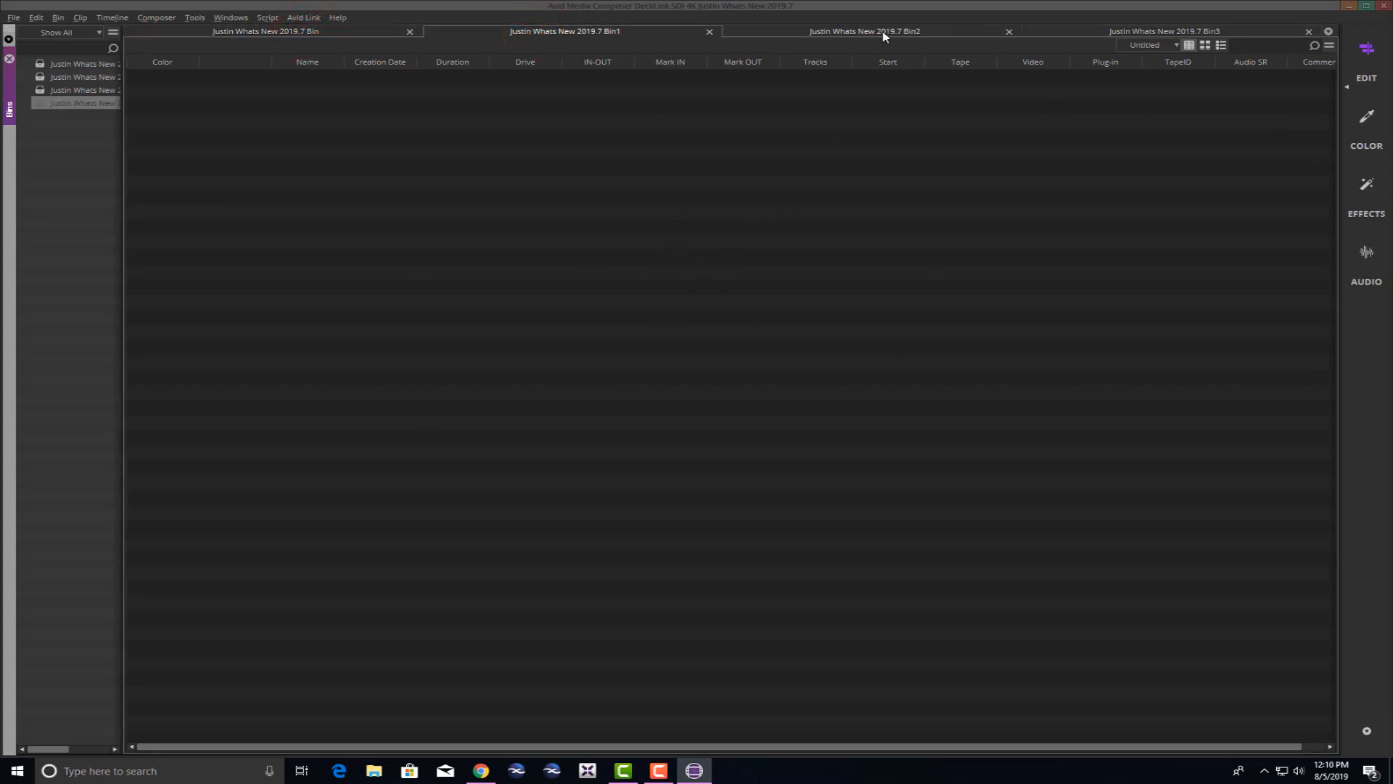
{"action": "left_click", "coordinate": [40, 65]}
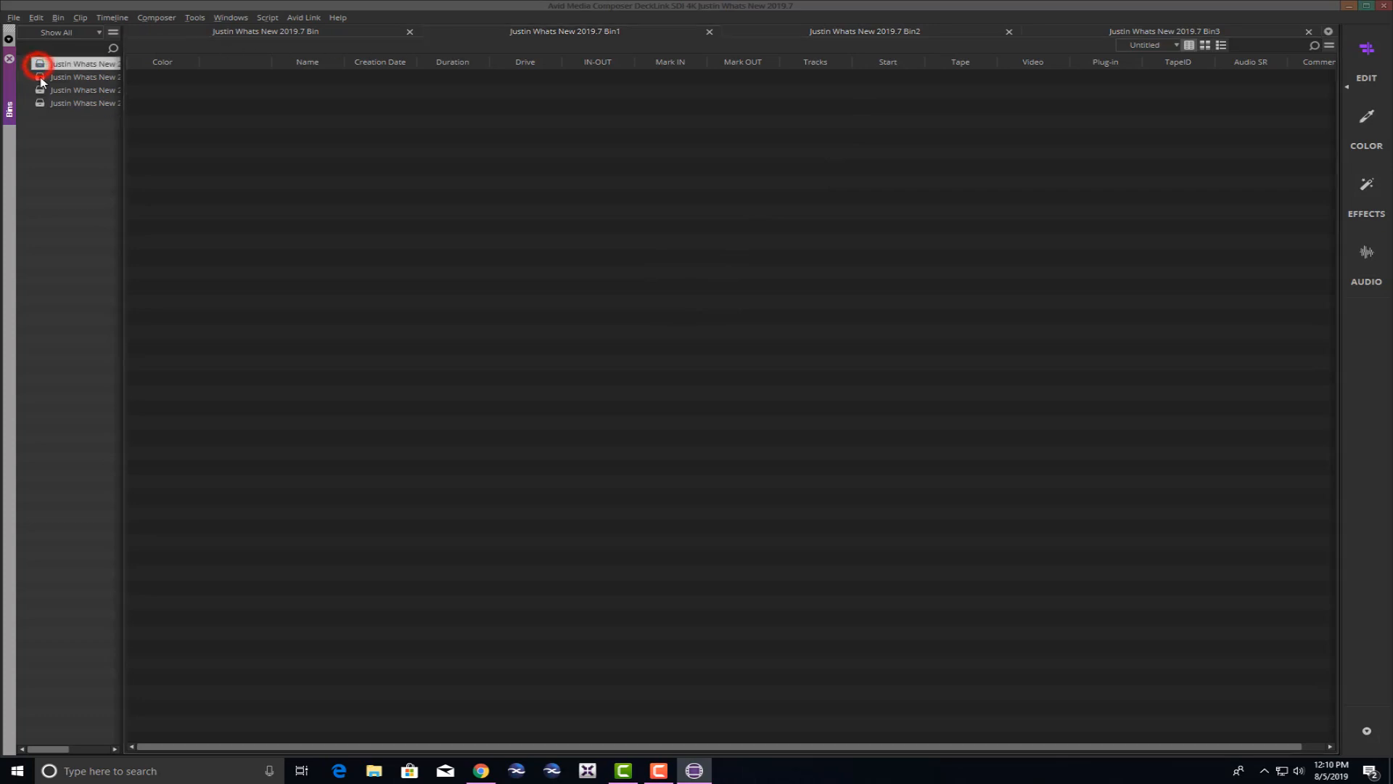
{"action": "left_click", "coordinate": [40, 77]}
{"action": "left_click", "coordinate": [41, 89]}
{"action": "left_click", "coordinate": [41, 104]}
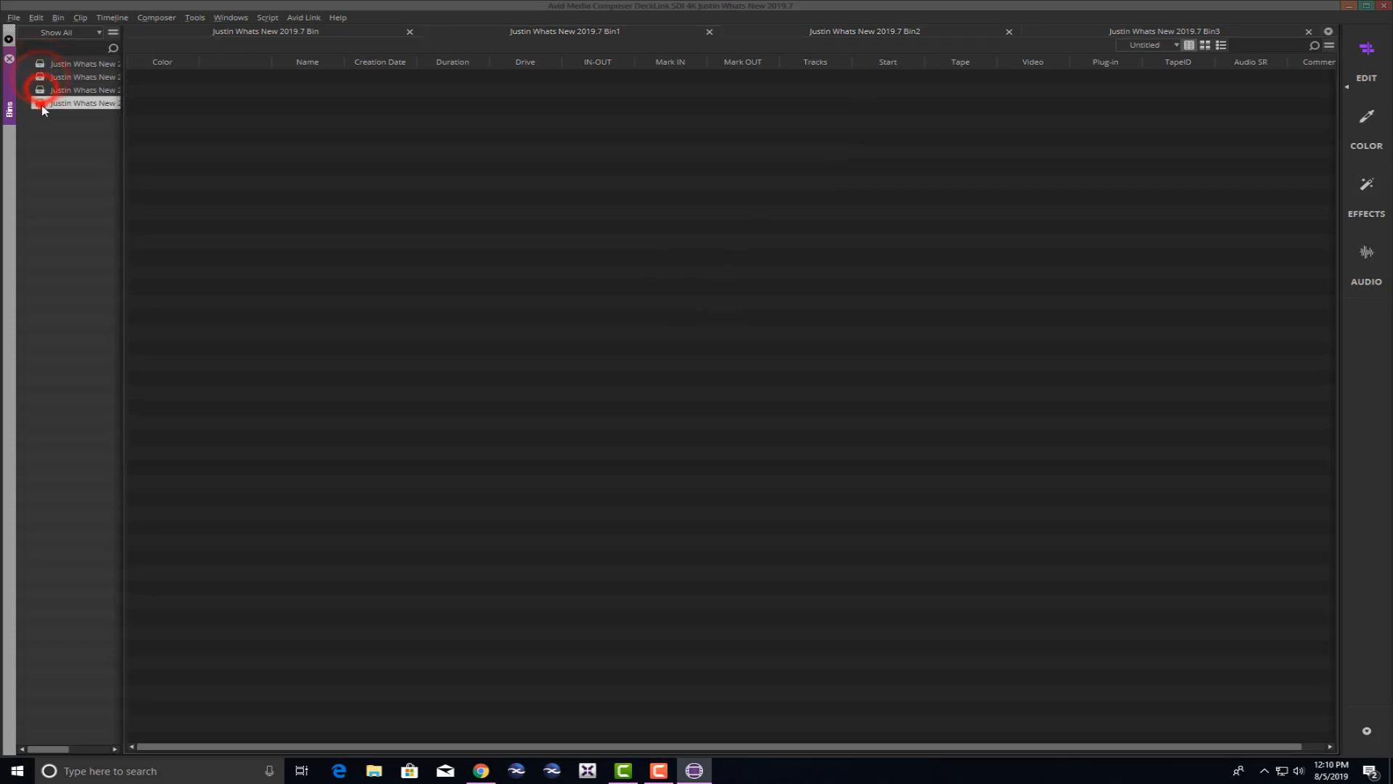
{"action": "left_click", "coordinate": [249, 31]}
{"action": "left_click", "coordinate": [521, 32]}
{"action": "left_click", "coordinate": [831, 29]}
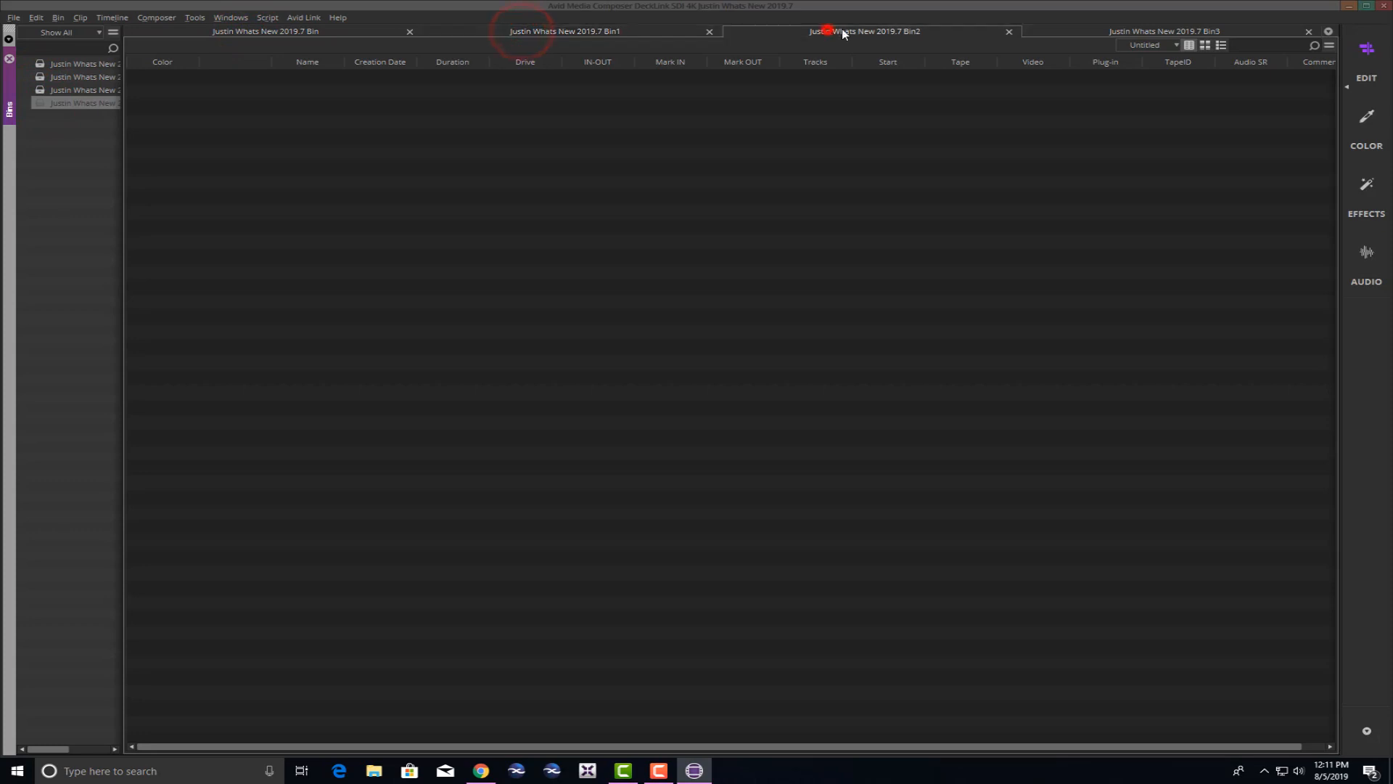
{"action": "left_click", "coordinate": [1115, 27]}
{"action": "left_click", "coordinate": [336, 32]}
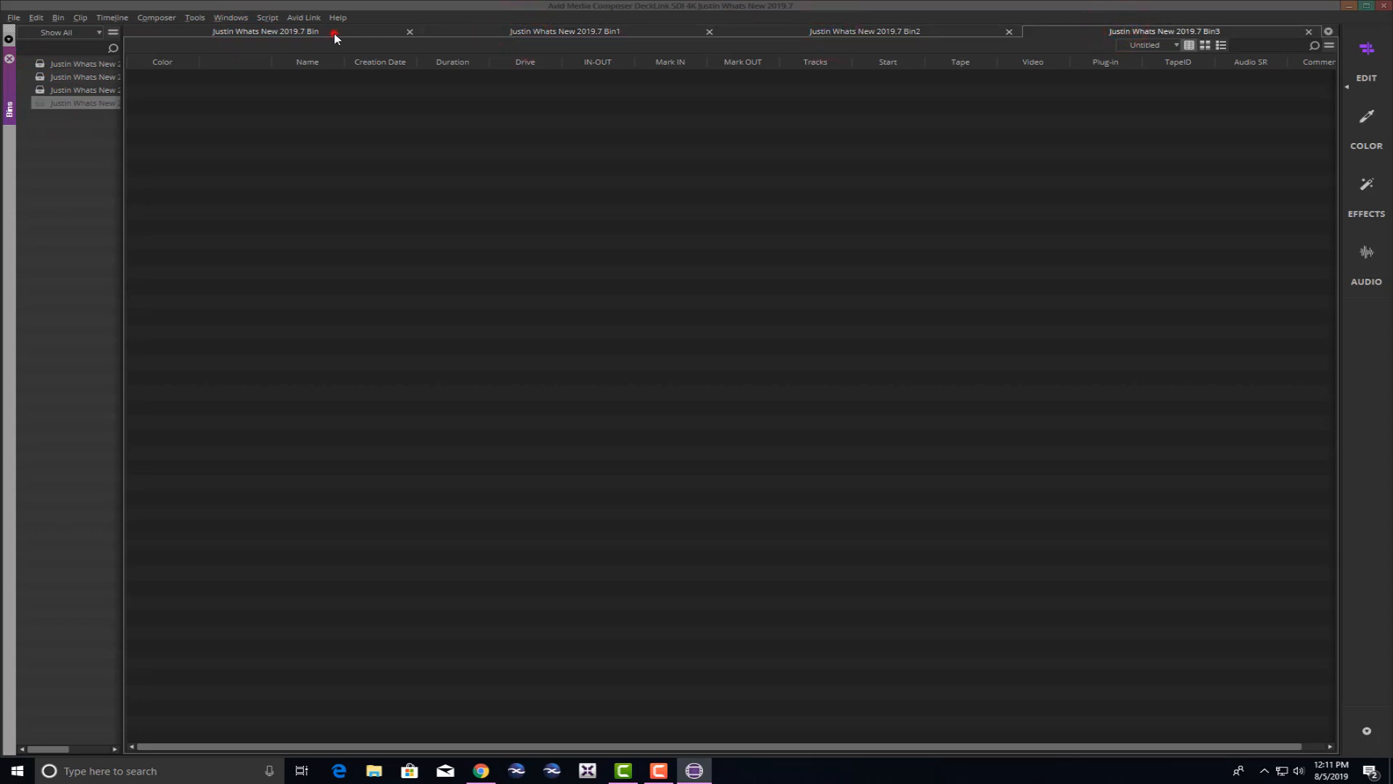
{"action": "left_click", "coordinate": [517, 31]}
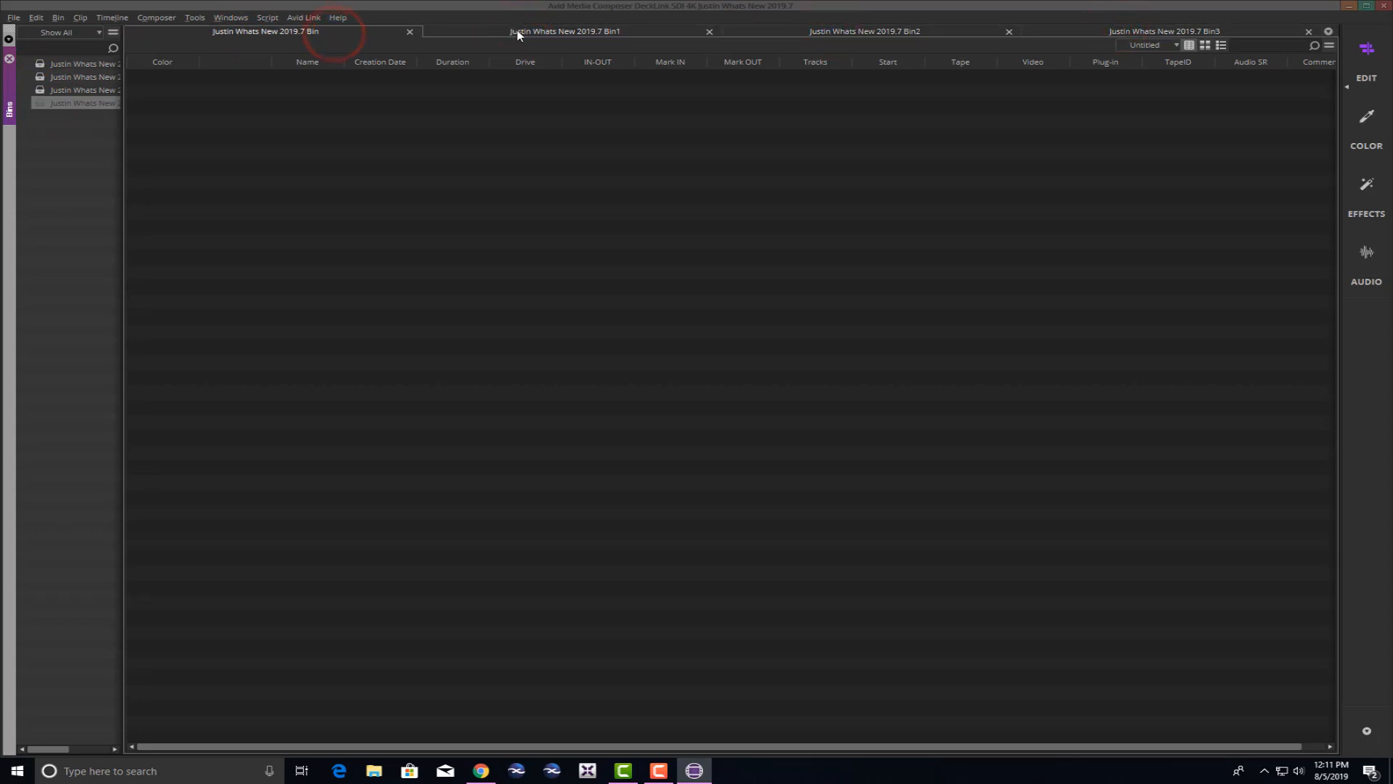
{"action": "left_click", "coordinate": [802, 30]}
{"action": "left_click", "coordinate": [1082, 31]}
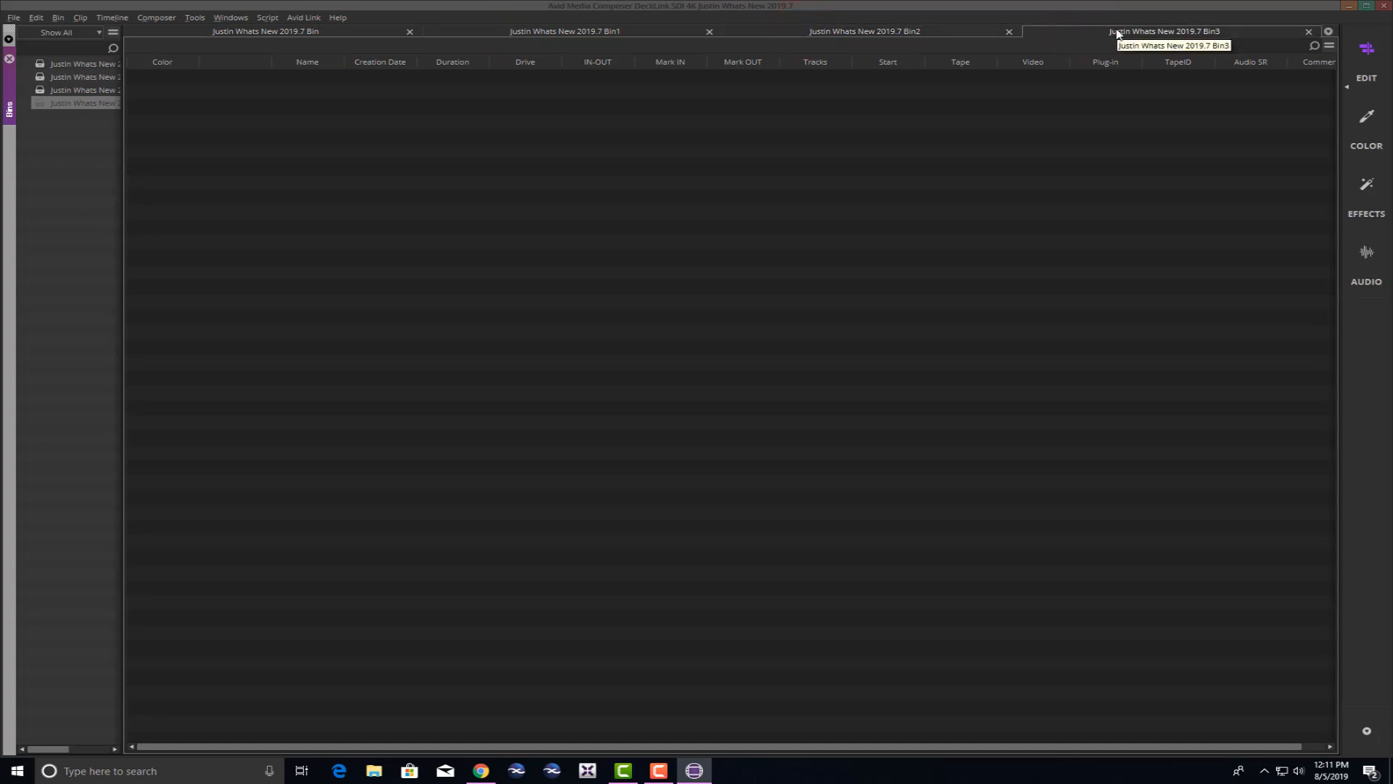
{"action": "left_click_drag", "start_coordinate": [1117, 32], "coordinate": [752, 747]}
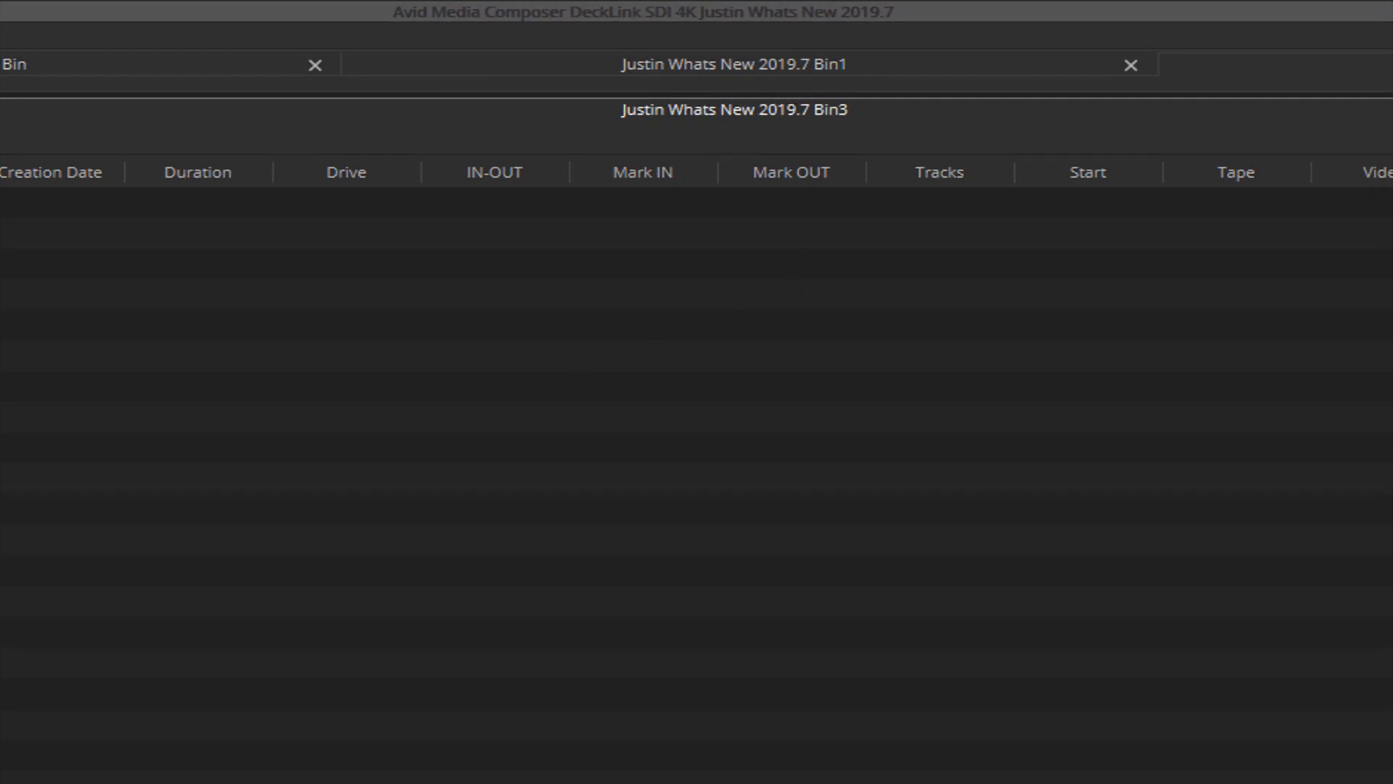
Enlarge the upper bins and dock Bin2 beside Bin3 in the lower area.
{"action": "left_click_drag", "start_coordinate": [810, 93], "coordinate": [794, 402]}
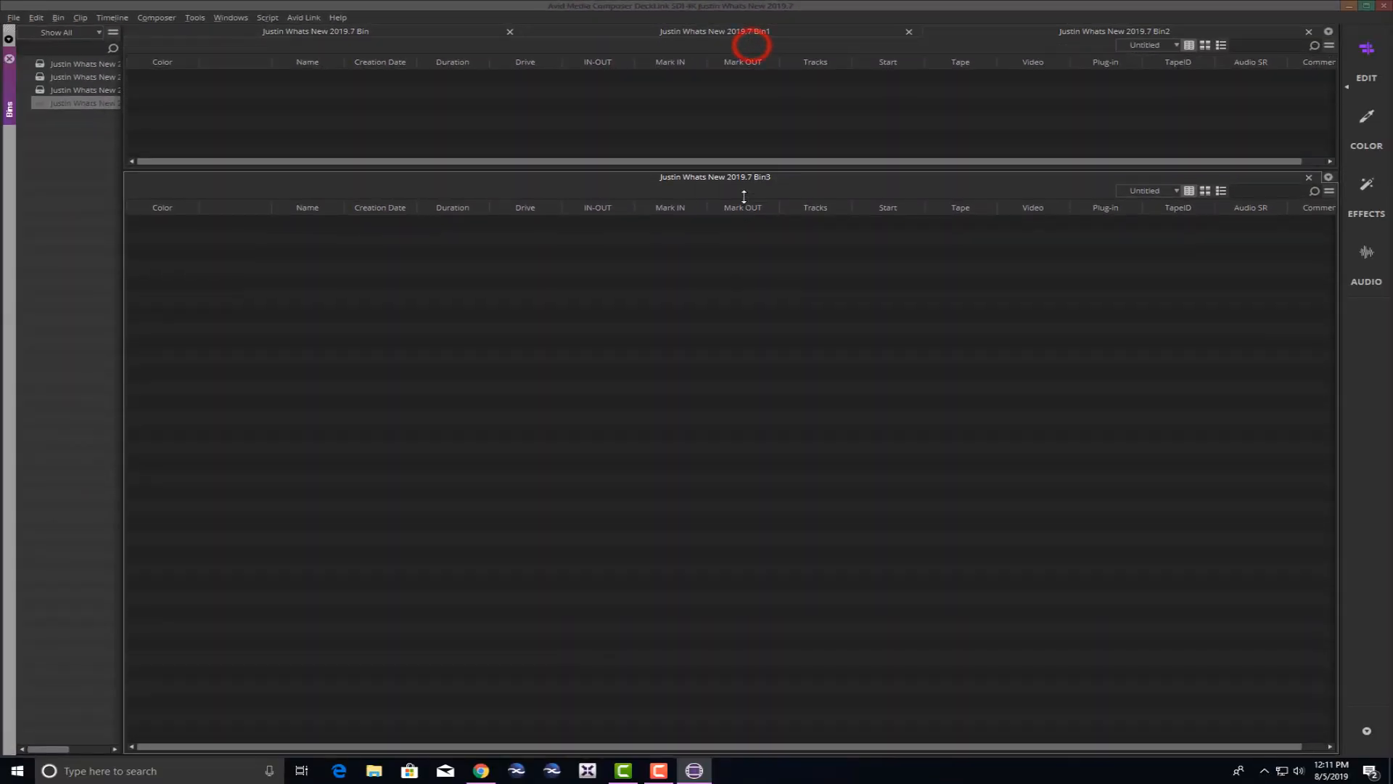
{"action": "left_click_drag", "start_coordinate": [744, 196], "coordinate": [678, 412]}
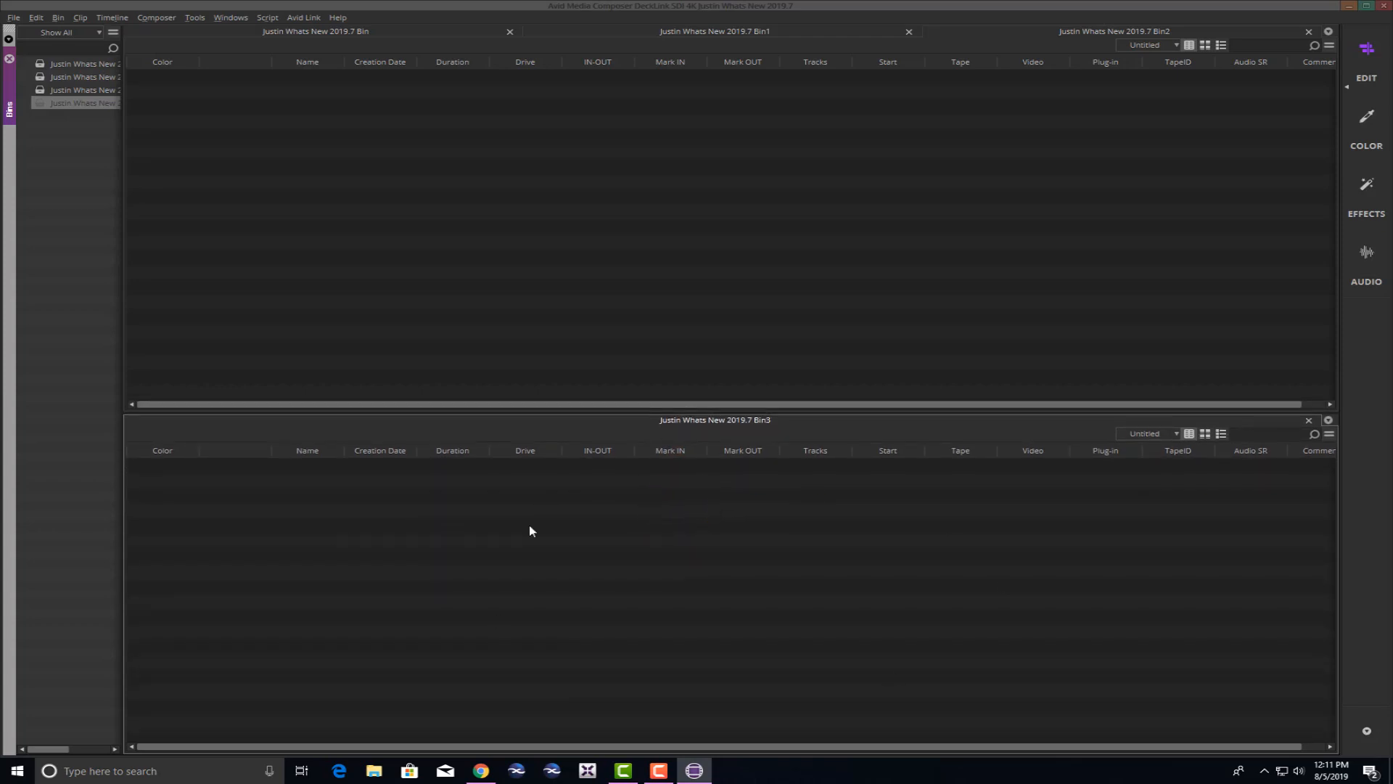
{"action": "left_click", "coordinate": [354, 31]}
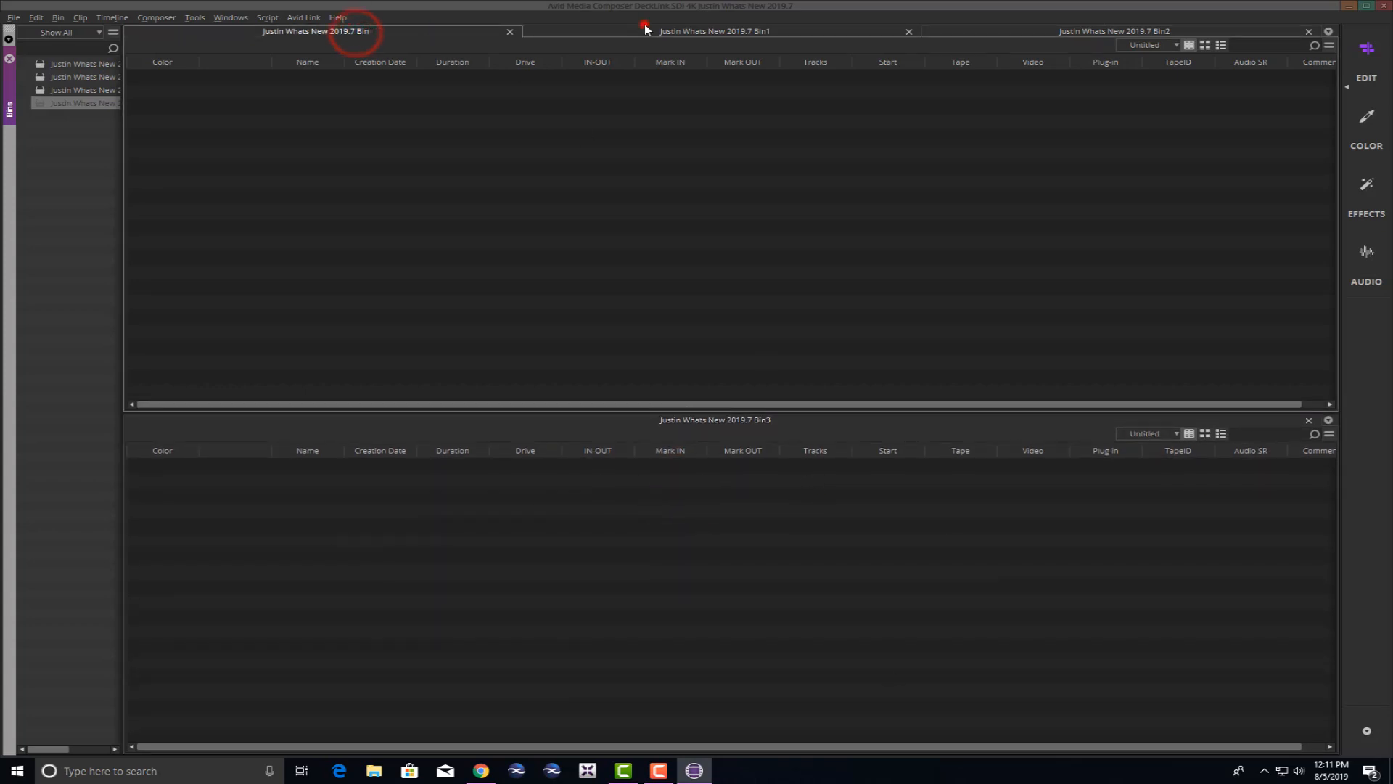
{"action": "left_click", "coordinate": [644, 29]}
{"action": "left_click", "coordinate": [717, 29]}
{"action": "left_click", "coordinate": [1049, 32]}
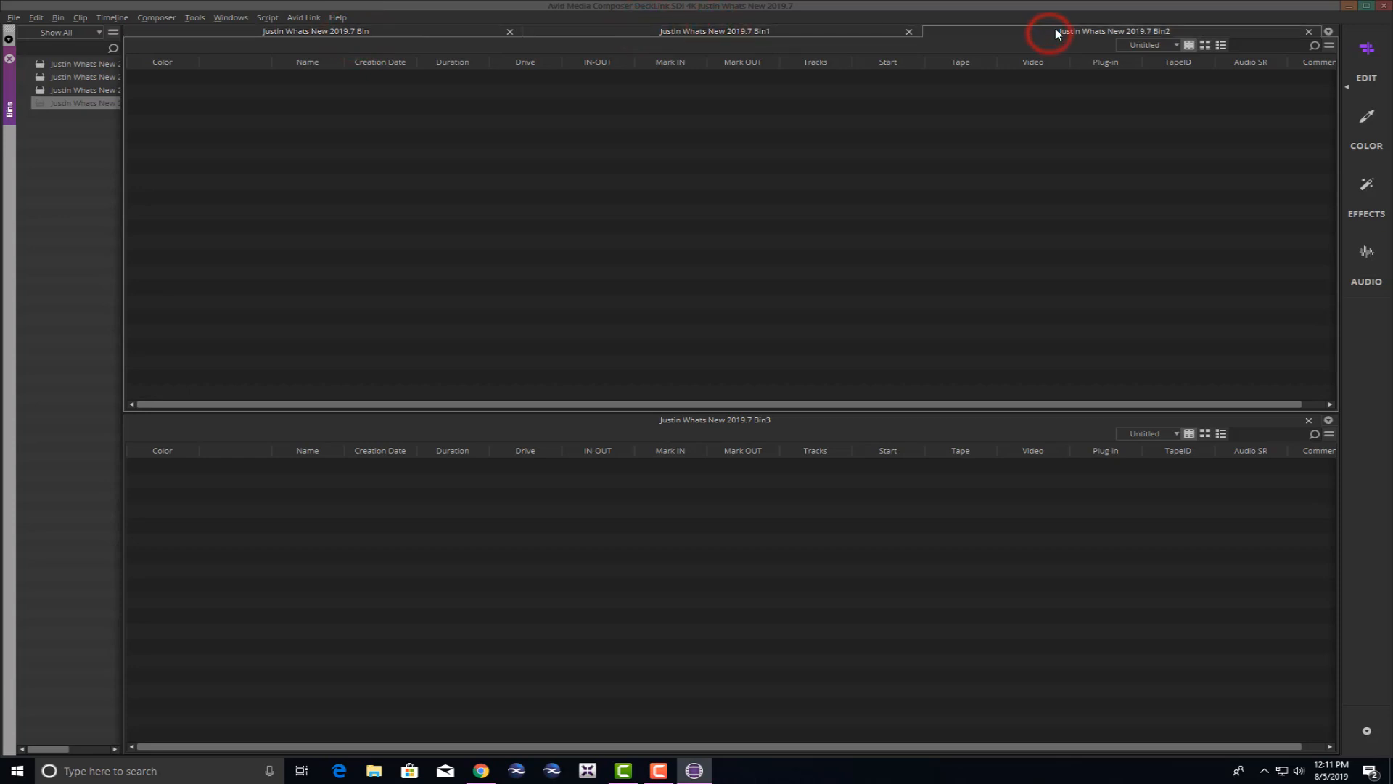
{"action": "left_click_drag", "start_coordinate": [1067, 29], "coordinate": [1336, 570]}
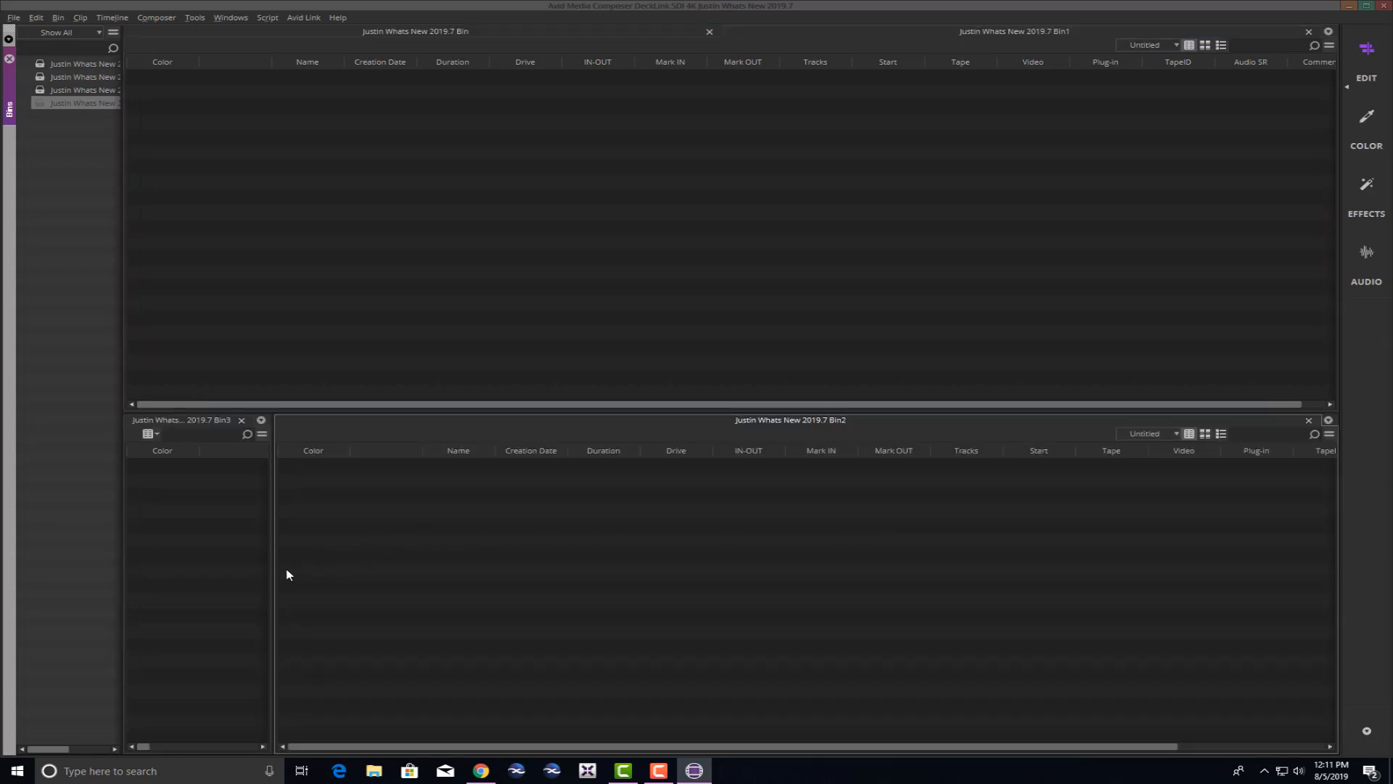
{"action": "left_click_drag", "start_coordinate": [273, 573], "coordinate": [706, 592]}
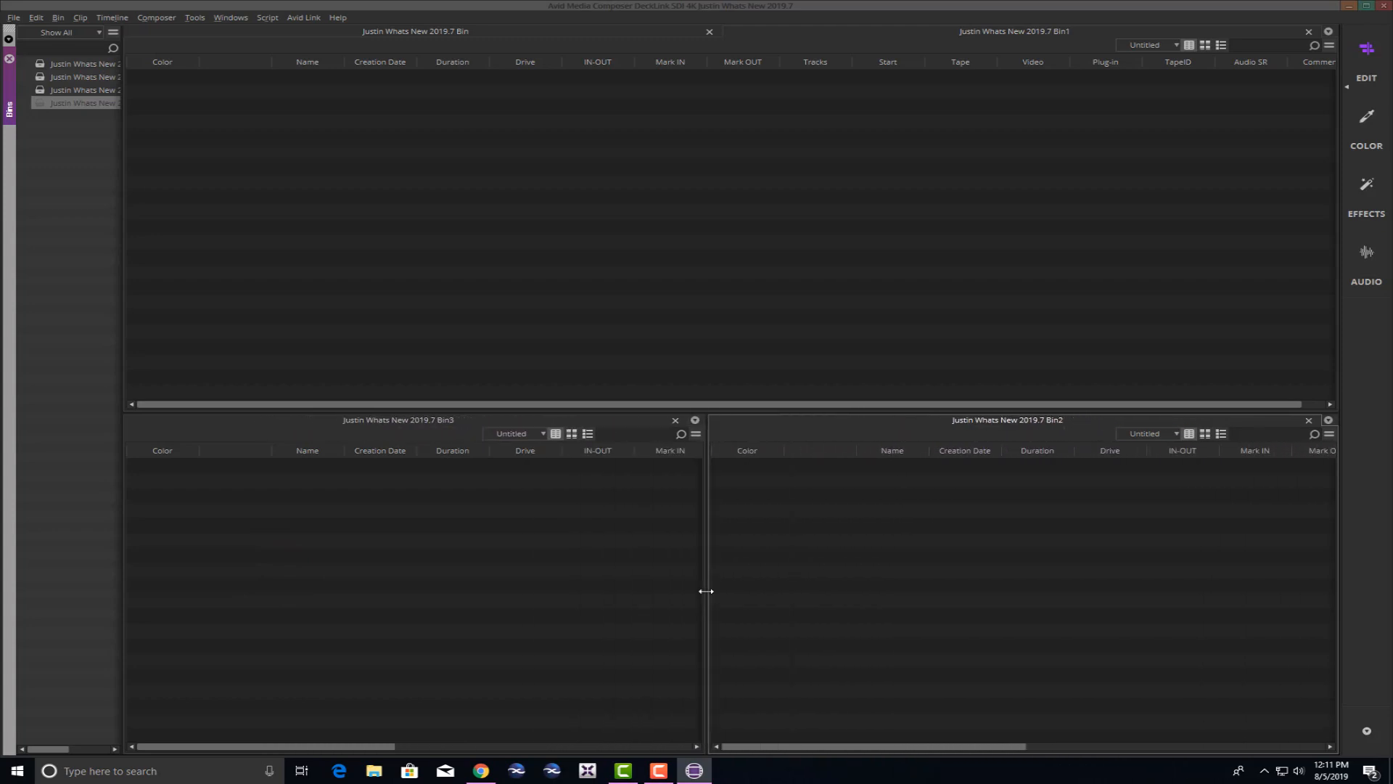
Dock the original bin in its own pane beneath Bin1, with Bin1 filling the upper half.
{"action": "left_click", "coordinate": [640, 171]}
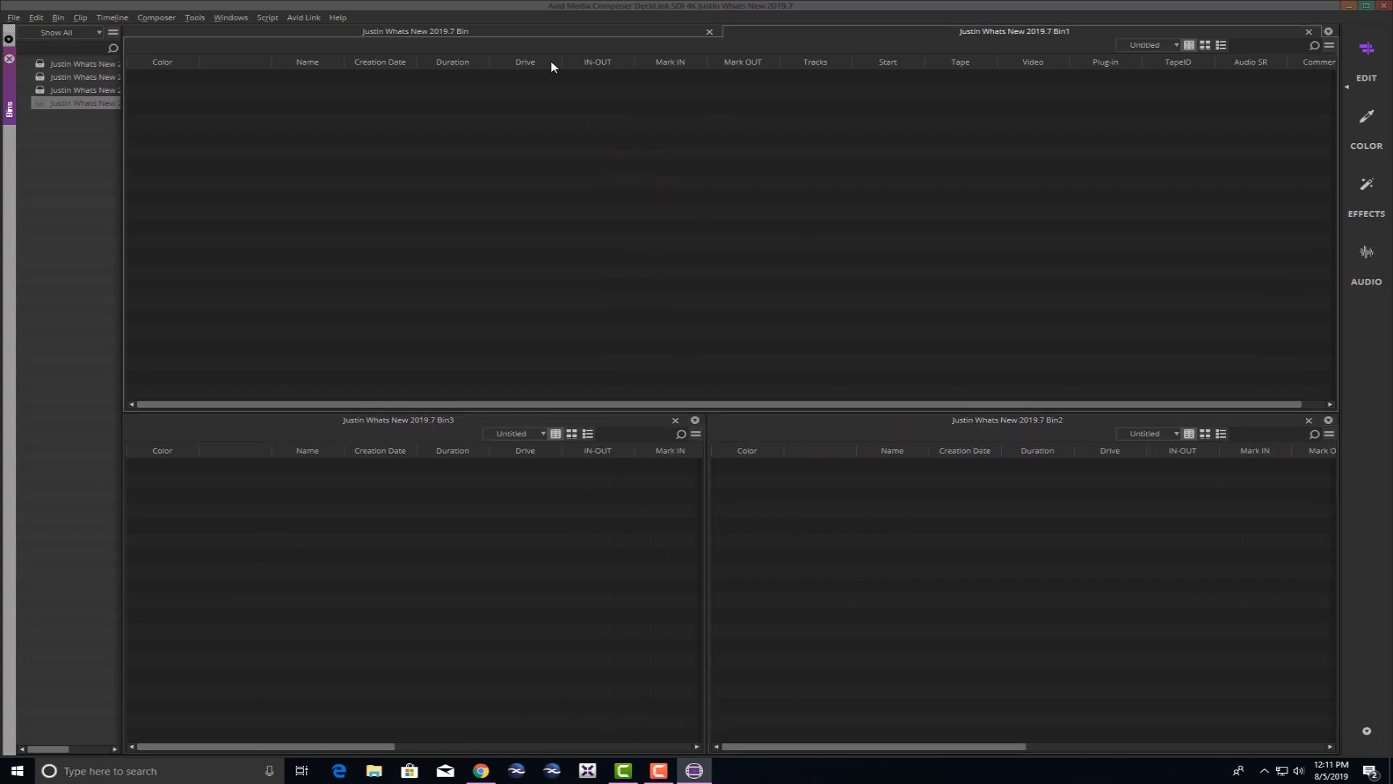
{"action": "left_click", "coordinate": [482, 31]}
{"action": "left_click", "coordinate": [861, 31]}
{"action": "left_click", "coordinate": [651, 32]}
{"action": "left_click", "coordinate": [812, 32]}
{"action": "left_click", "coordinate": [650, 36]}
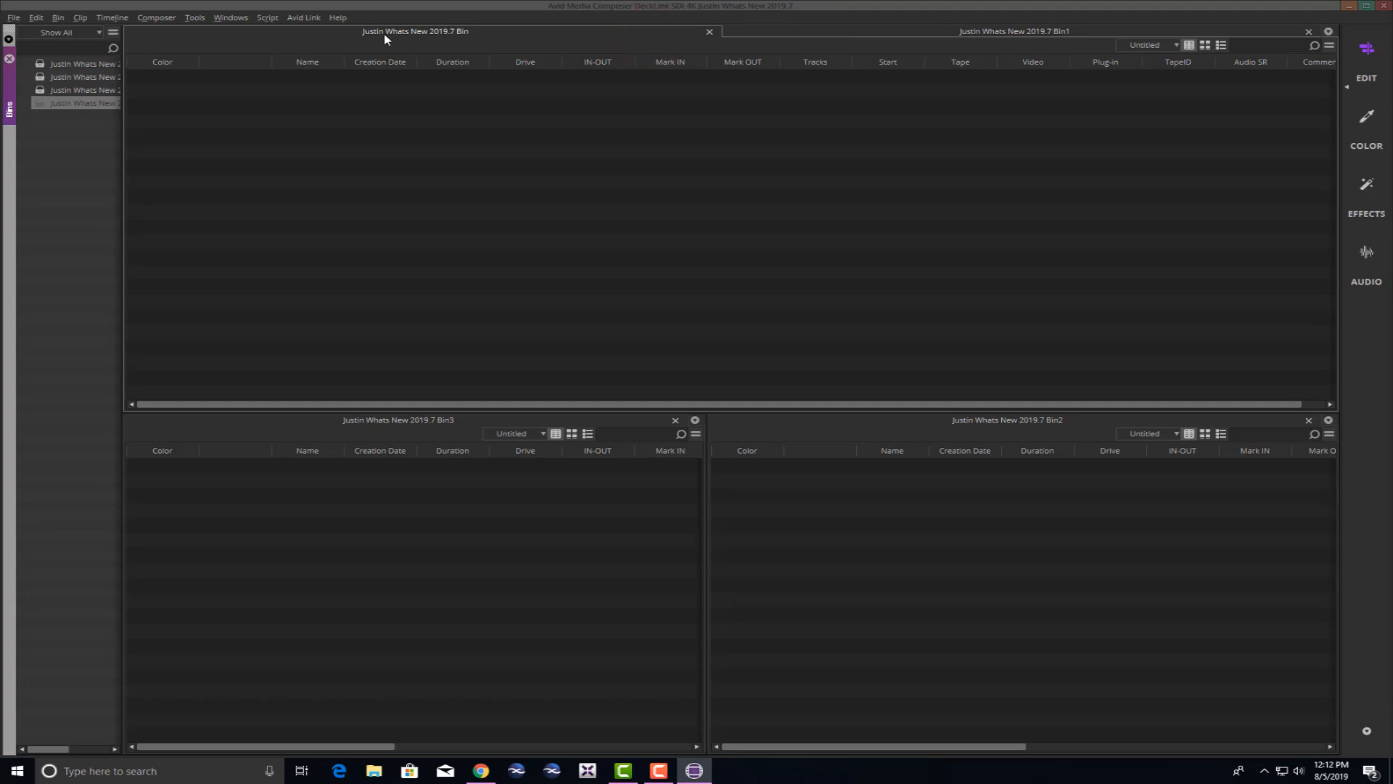
{"action": "left_click_drag", "start_coordinate": [385, 34], "coordinate": [700, 411]}
{"action": "left_click_drag", "start_coordinate": [692, 44], "coordinate": [690, 123]}
Create a new bin, Bin4, keeping its default name.
{"action": "left_click", "coordinate": [675, 330]}
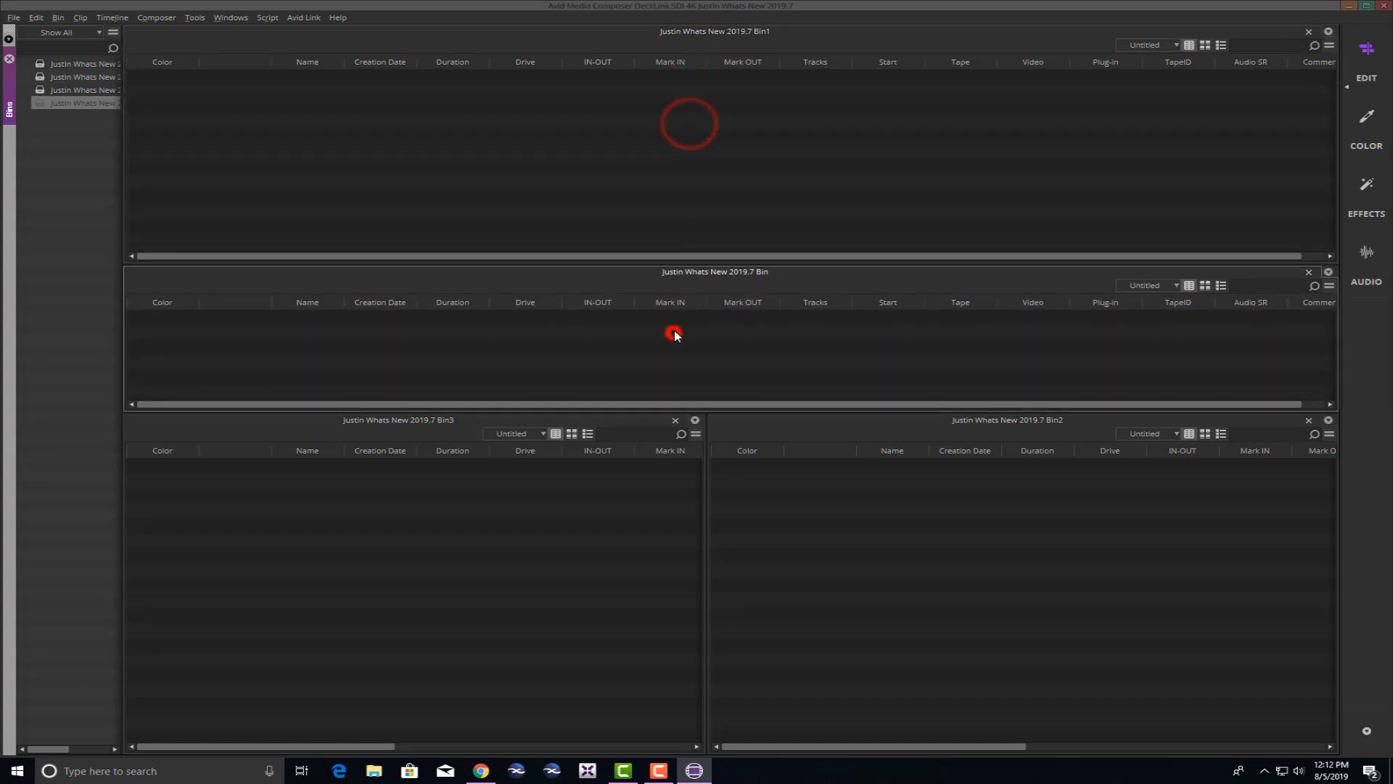
{"action": "left_click", "coordinate": [467, 549]}
{"action": "left_click", "coordinate": [819, 542]}
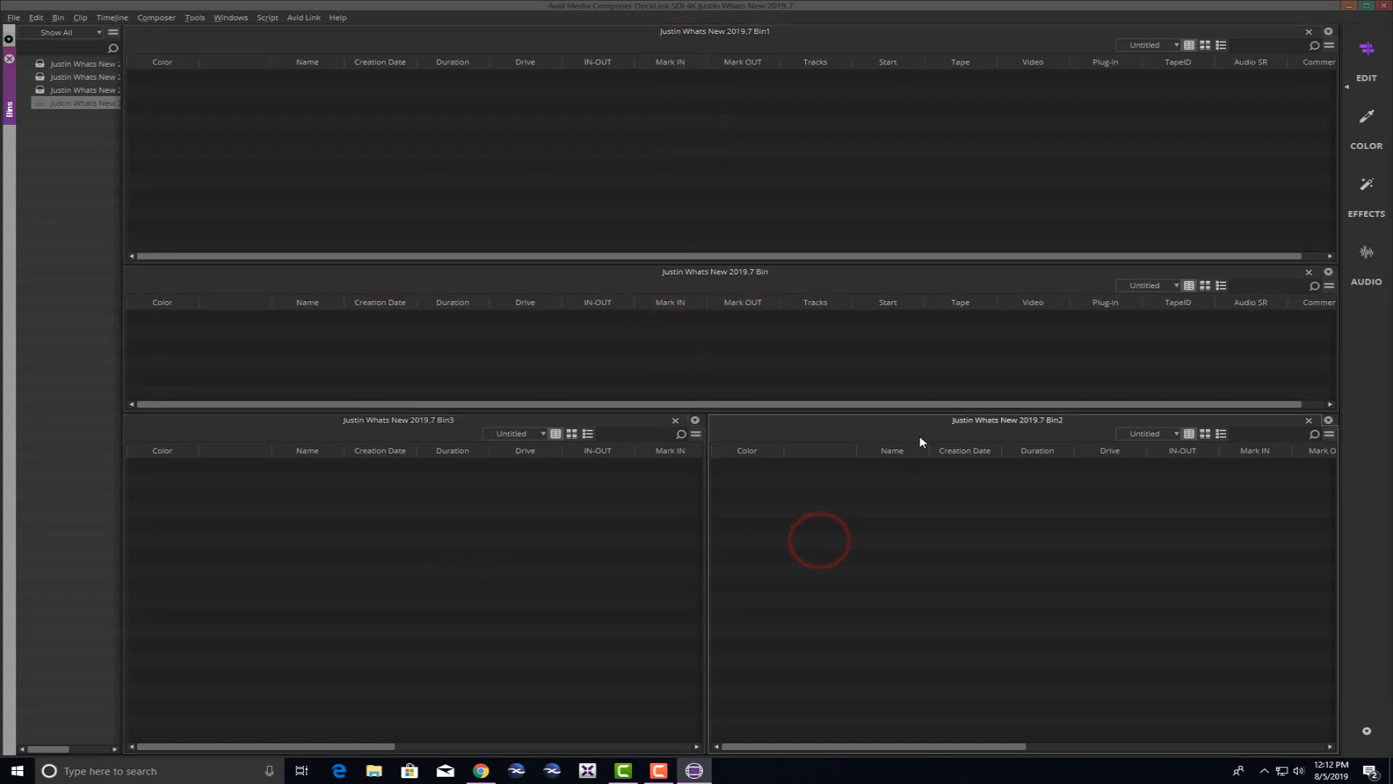
{"action": "right_click", "coordinate": [46, 147]}
{"action": "left_click", "coordinate": [79, 183]}
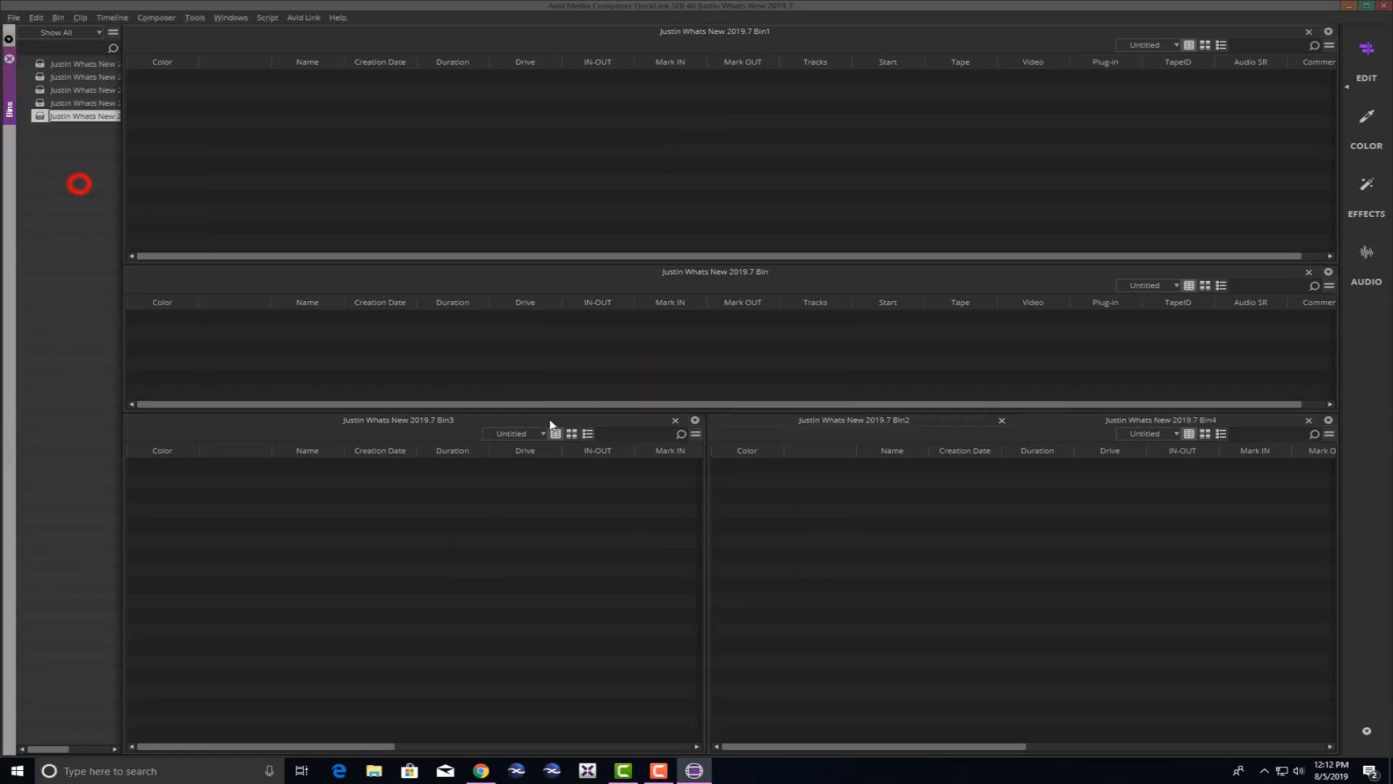
{"action": "left_click", "coordinate": [1137, 425]}
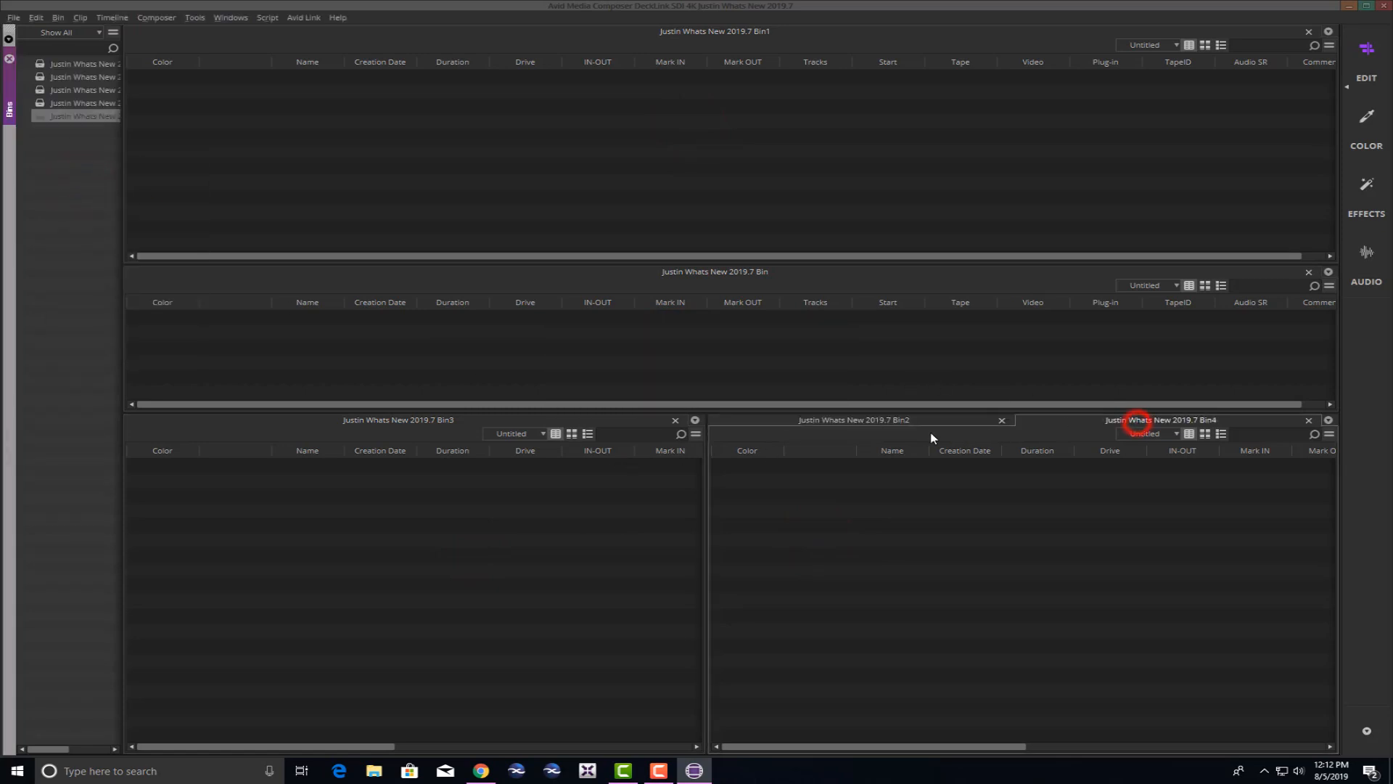
Dock Bin4 in its own pane beneath Bin2.
{"action": "left_click", "coordinate": [929, 421]}
{"action": "left_click", "coordinate": [1092, 420]}
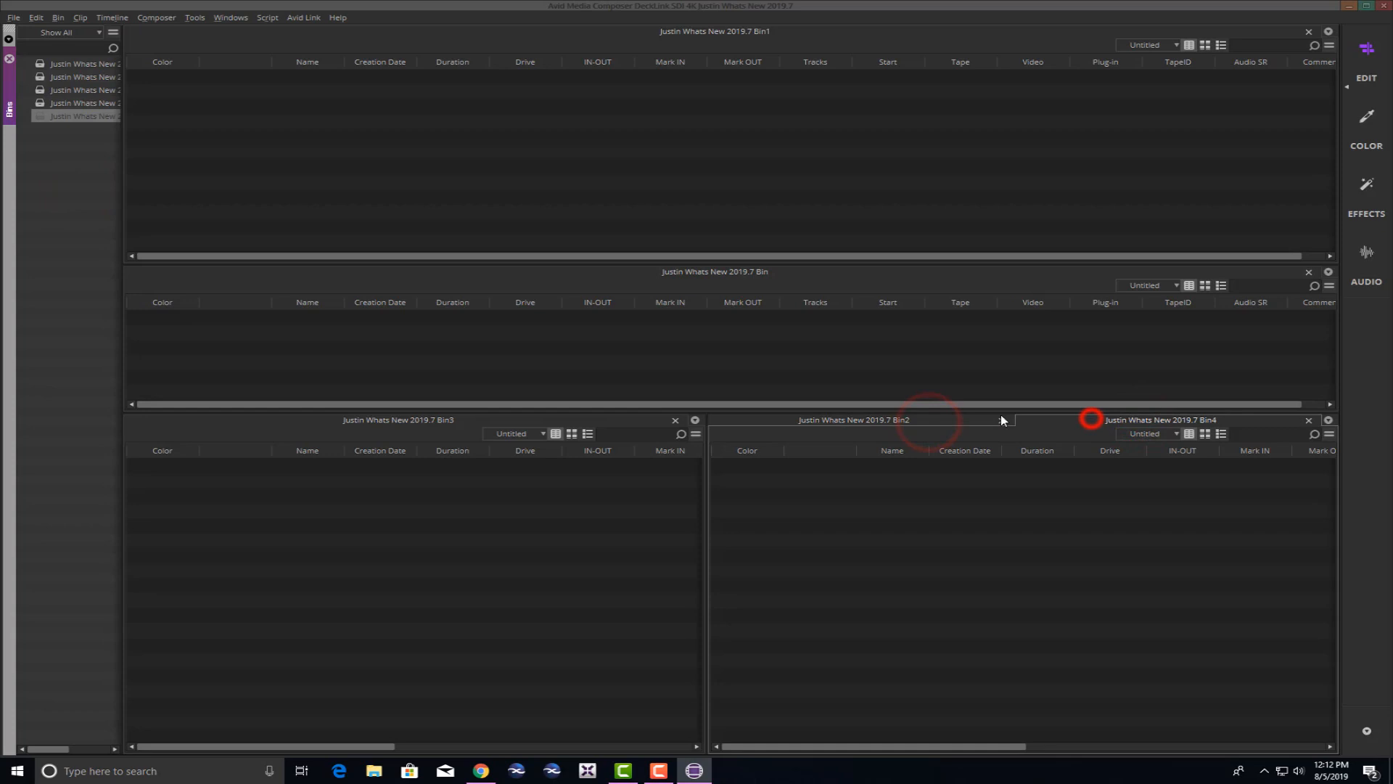
{"action": "left_click", "coordinate": [922, 420]}
{"action": "left_click", "coordinate": [1073, 419]}
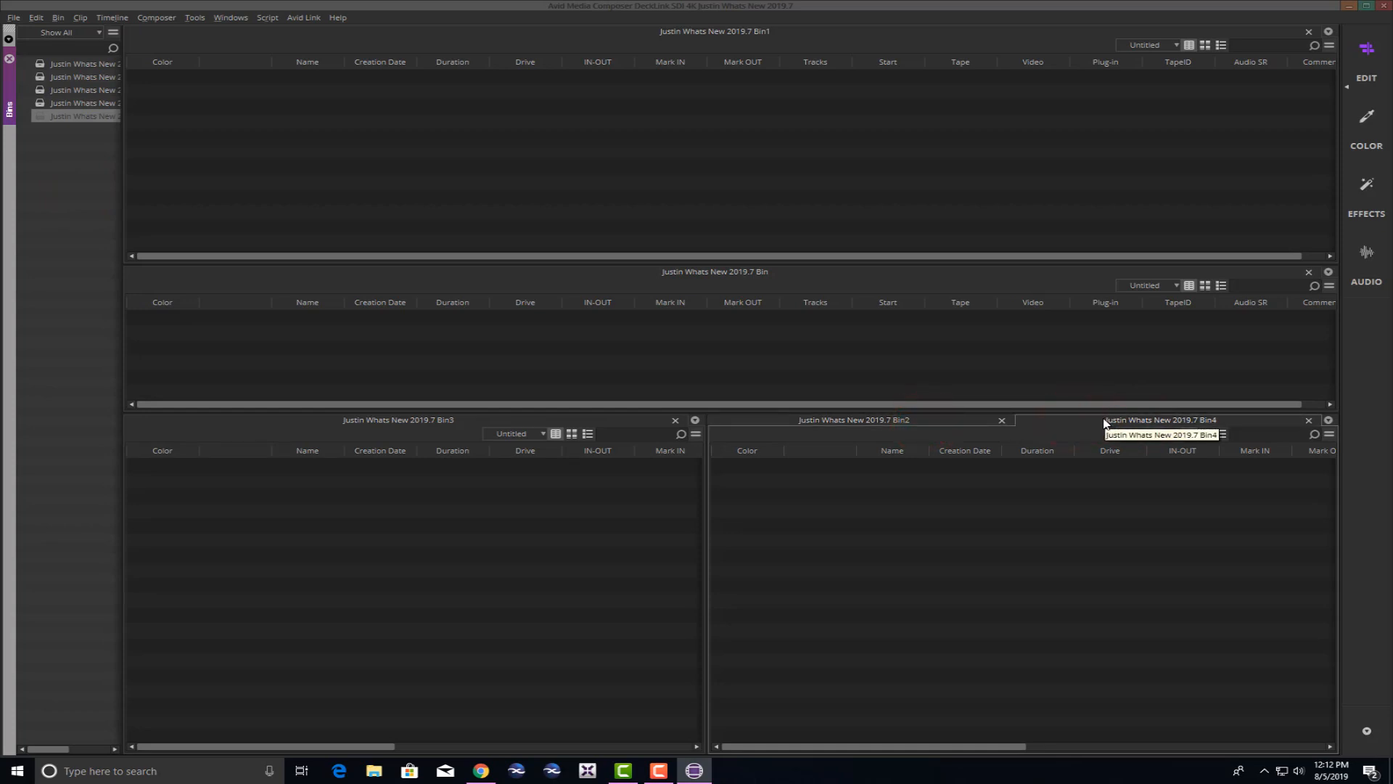
{"action": "left_click_drag", "start_coordinate": [1104, 423], "coordinate": [1025, 754]}
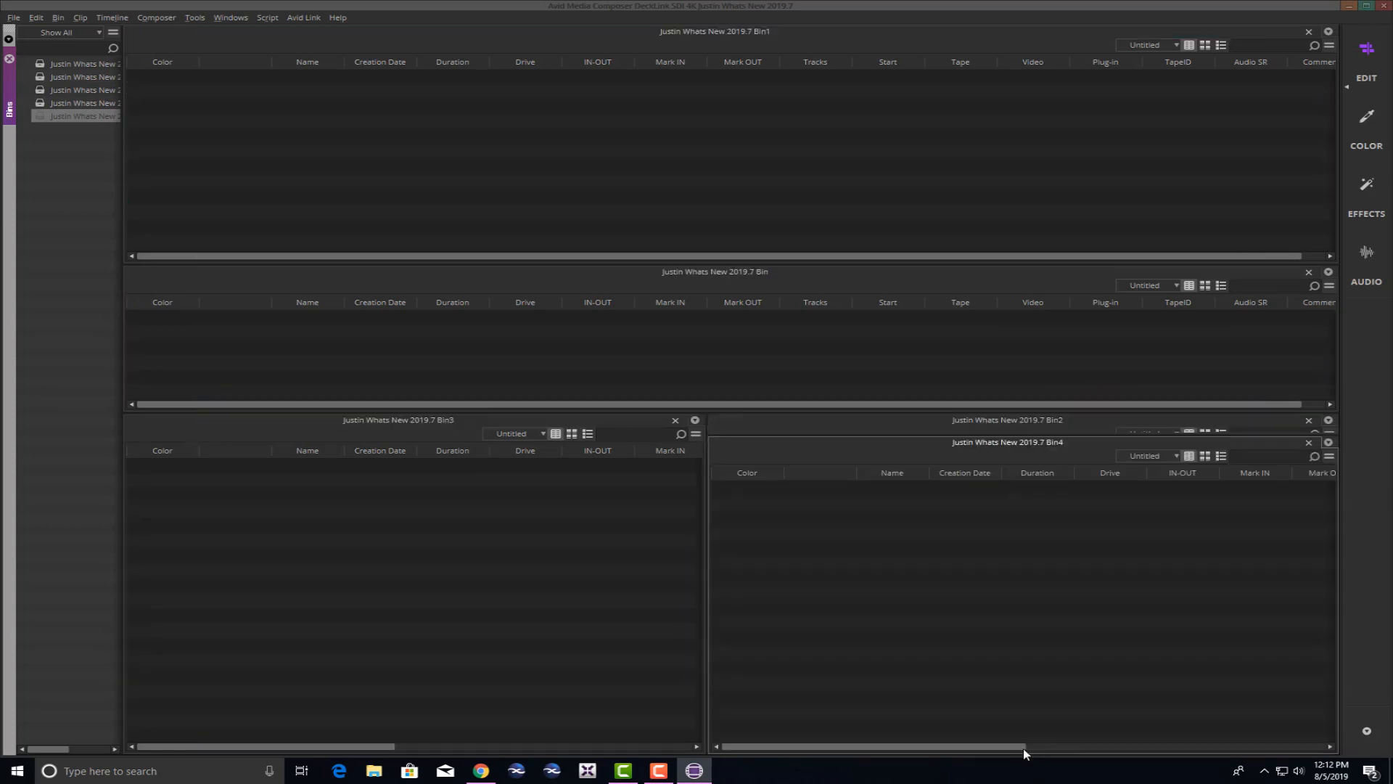
{"action": "left_click_drag", "start_coordinate": [1027, 441], "coordinate": [1028, 609]}
Adjust the splitters to balance the sizes of Bin3, Bin2, Bin4, Bin1 and the original bin.
{"action": "left_click", "coordinate": [808, 138]}
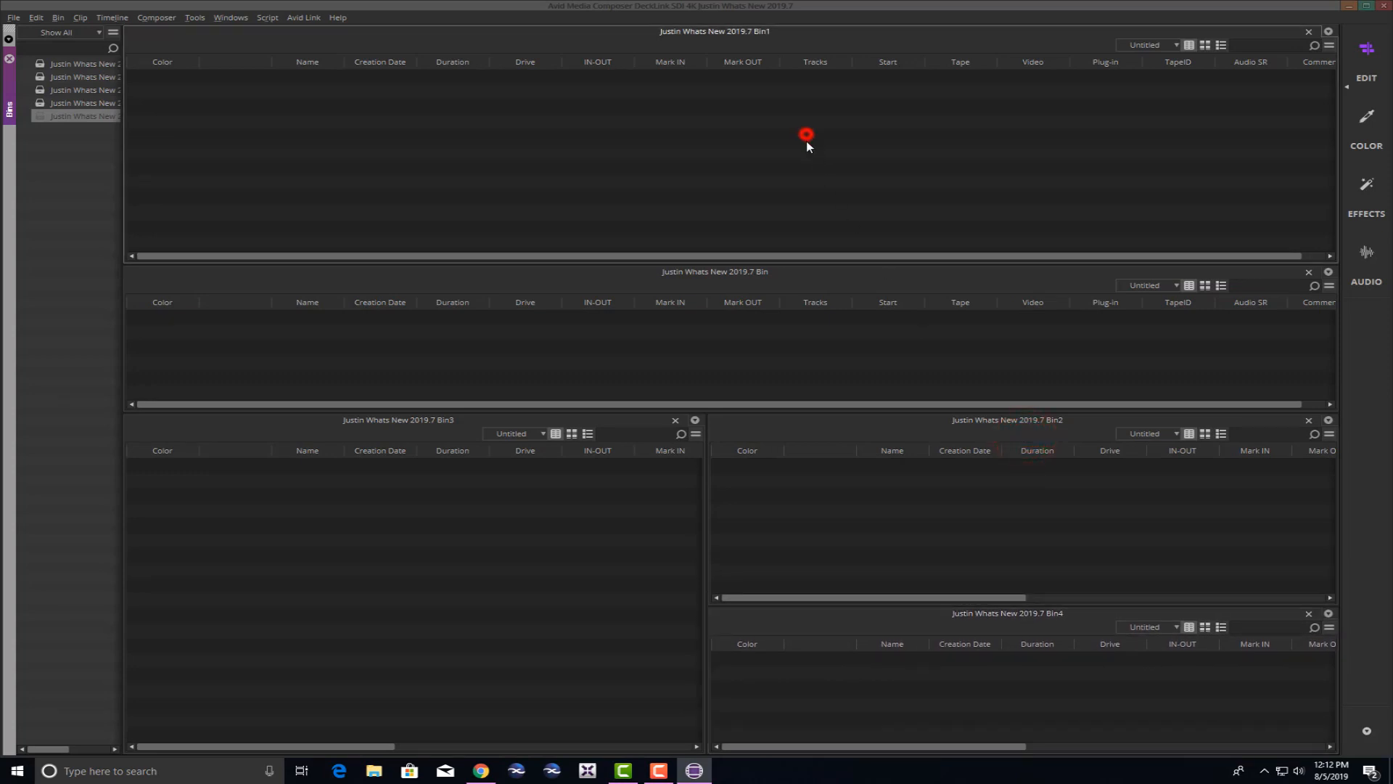
{"action": "left_click", "coordinate": [793, 334]}
{"action": "left_click", "coordinate": [418, 580]}
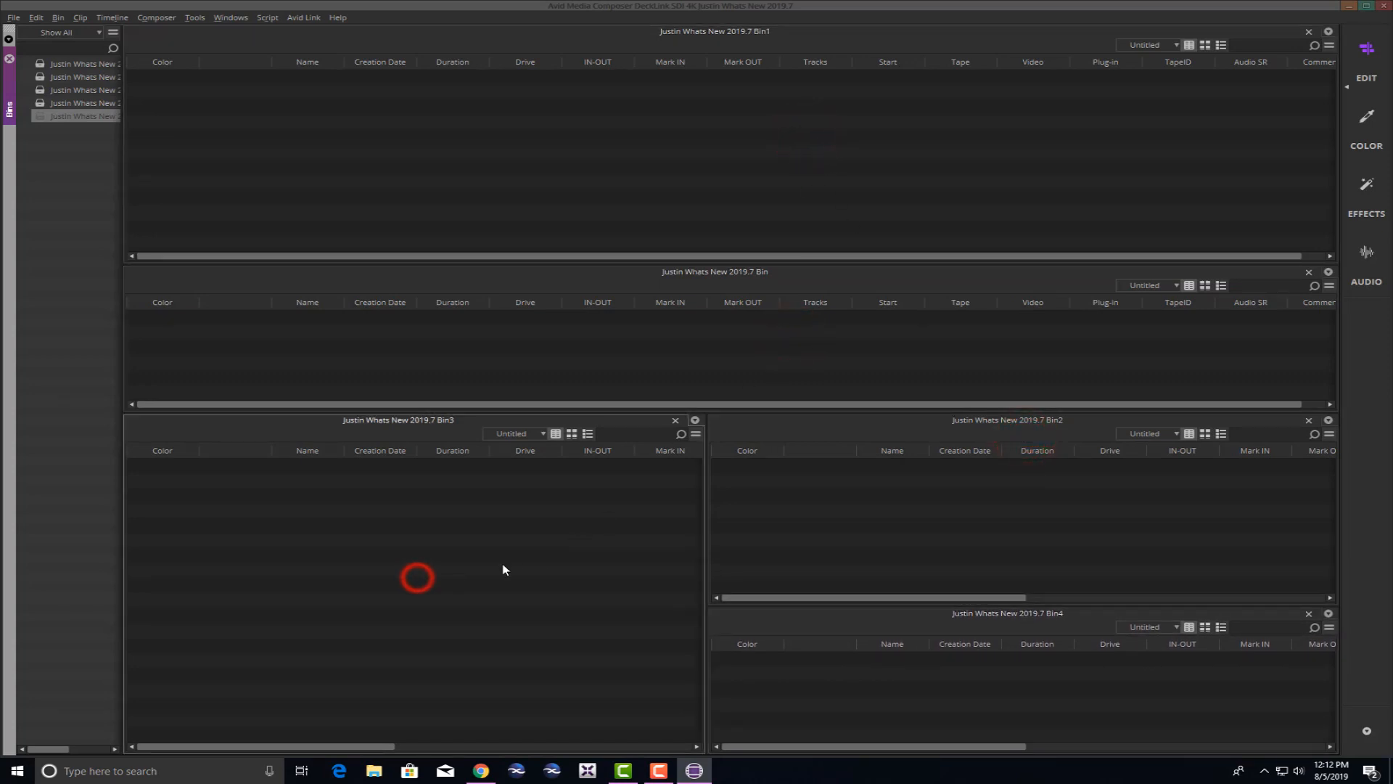
{"action": "left_click", "coordinate": [911, 505]}
{"action": "left_click", "coordinate": [905, 704]}
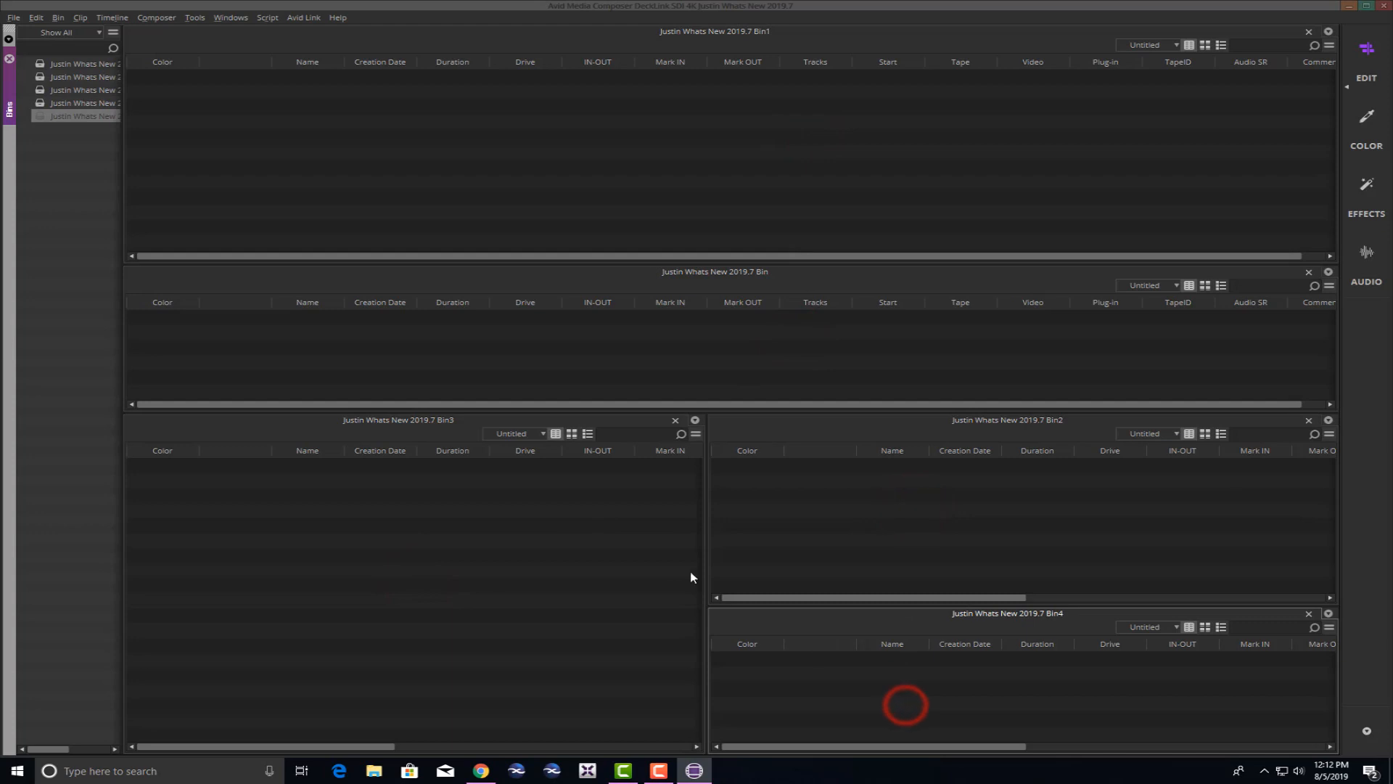
{"action": "left_click_drag", "start_coordinate": [708, 581], "coordinate": [550, 591]}
{"action": "left_click_drag", "start_coordinate": [638, 593], "coordinate": [739, 596]}
{"action": "mouse_move", "coordinate": [830, 605]}
{"action": "left_mouse_down"}
{"action": "mouse_move", "coordinate": [834, 568]}
{"action": "mouse_move", "coordinate": [834, 598]}
{"action": "left_mouse_up"}
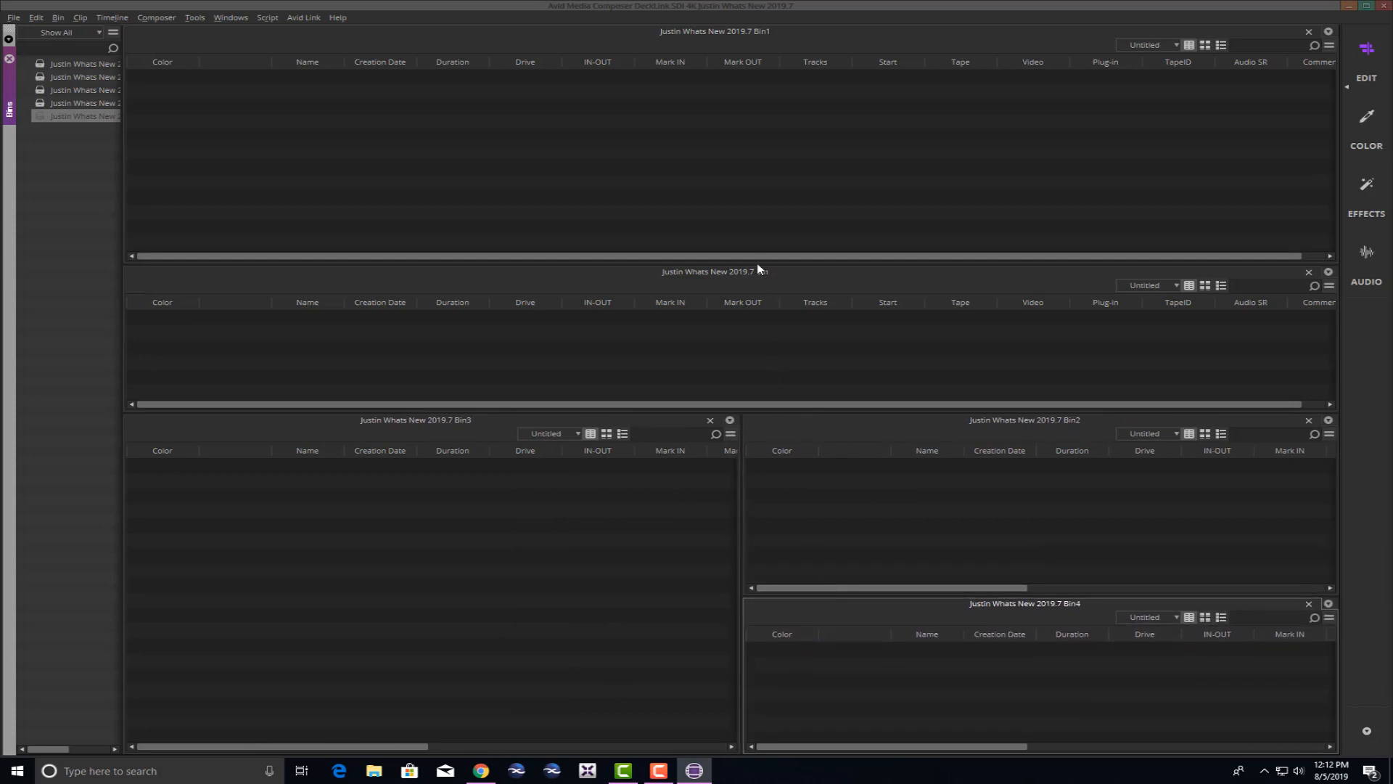
{"action": "left_click_drag", "start_coordinate": [757, 265], "coordinate": [767, 210]}
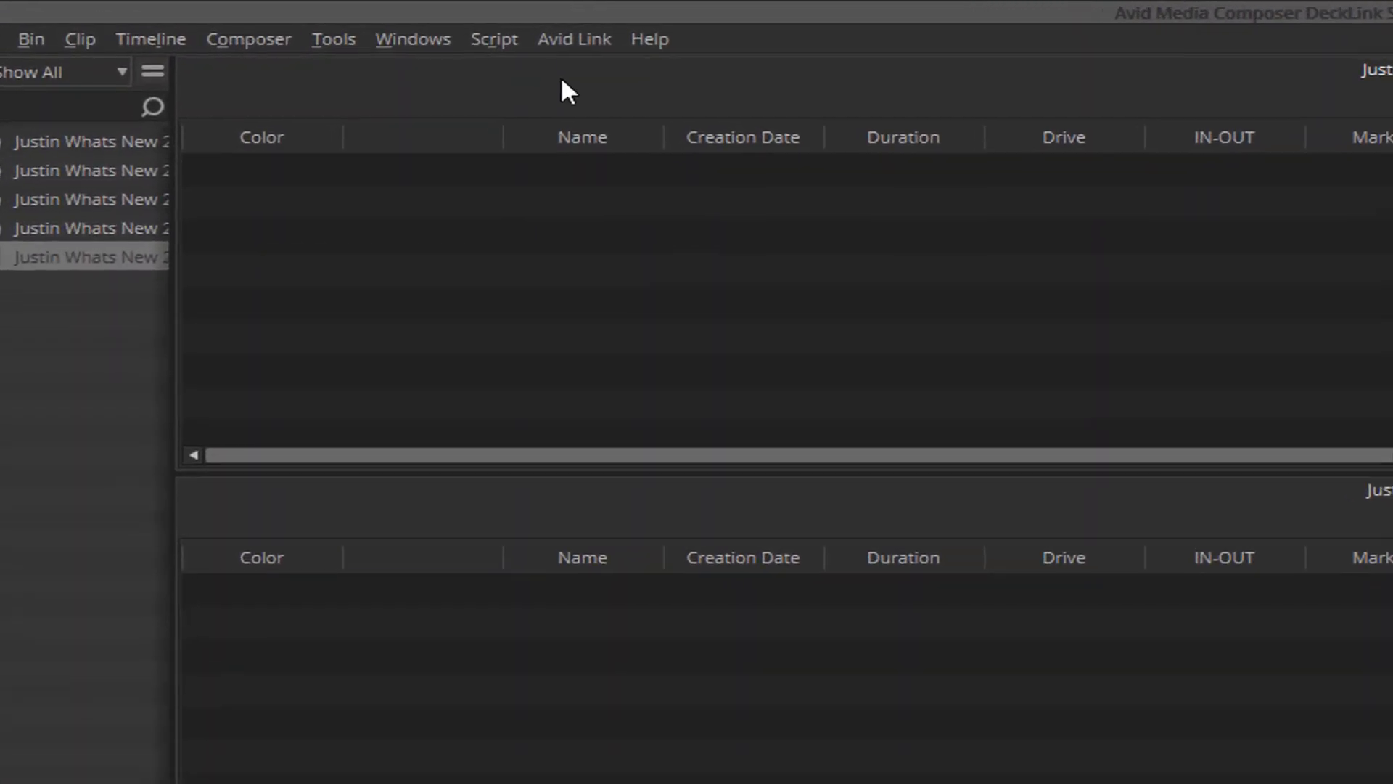
{"action": "left_click", "coordinate": [440, 39]}
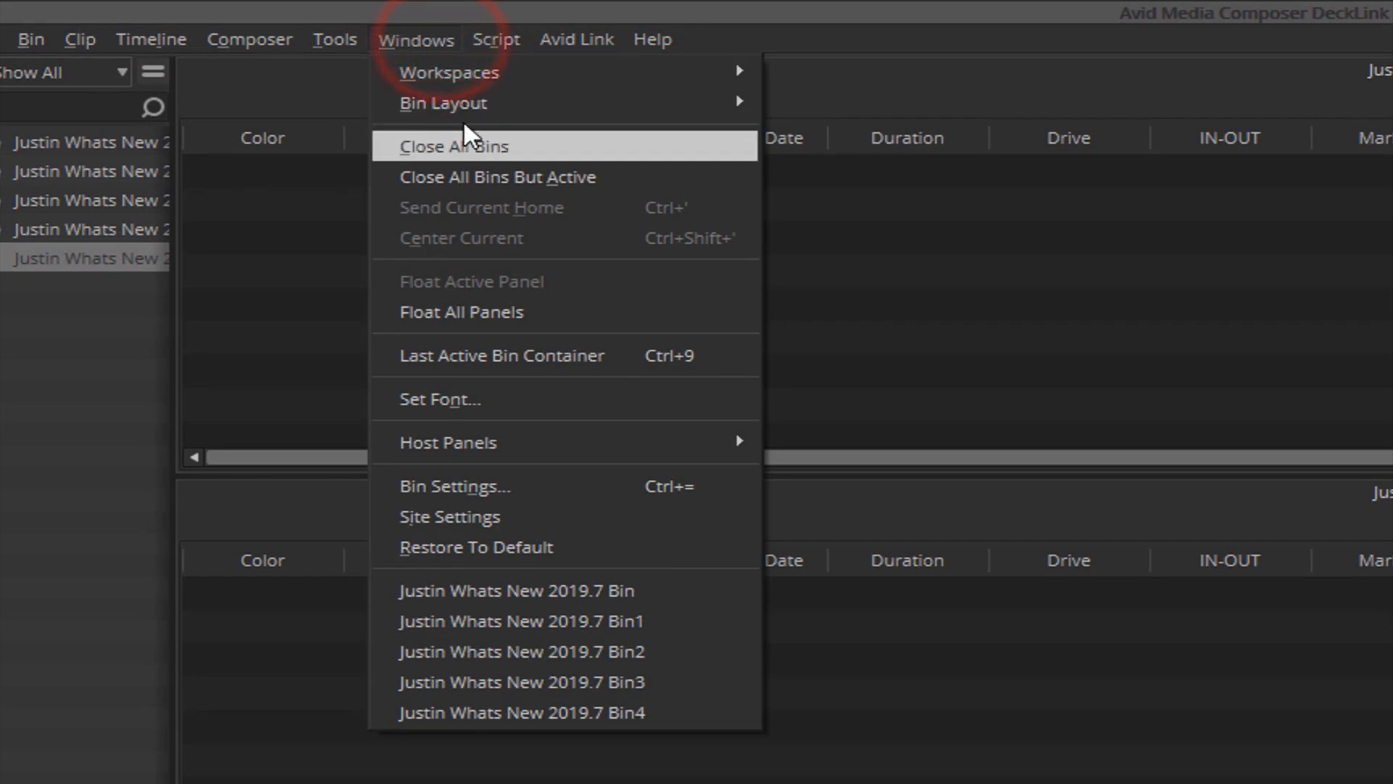
{"action": "mouse_move", "coordinate": [487, 105]}
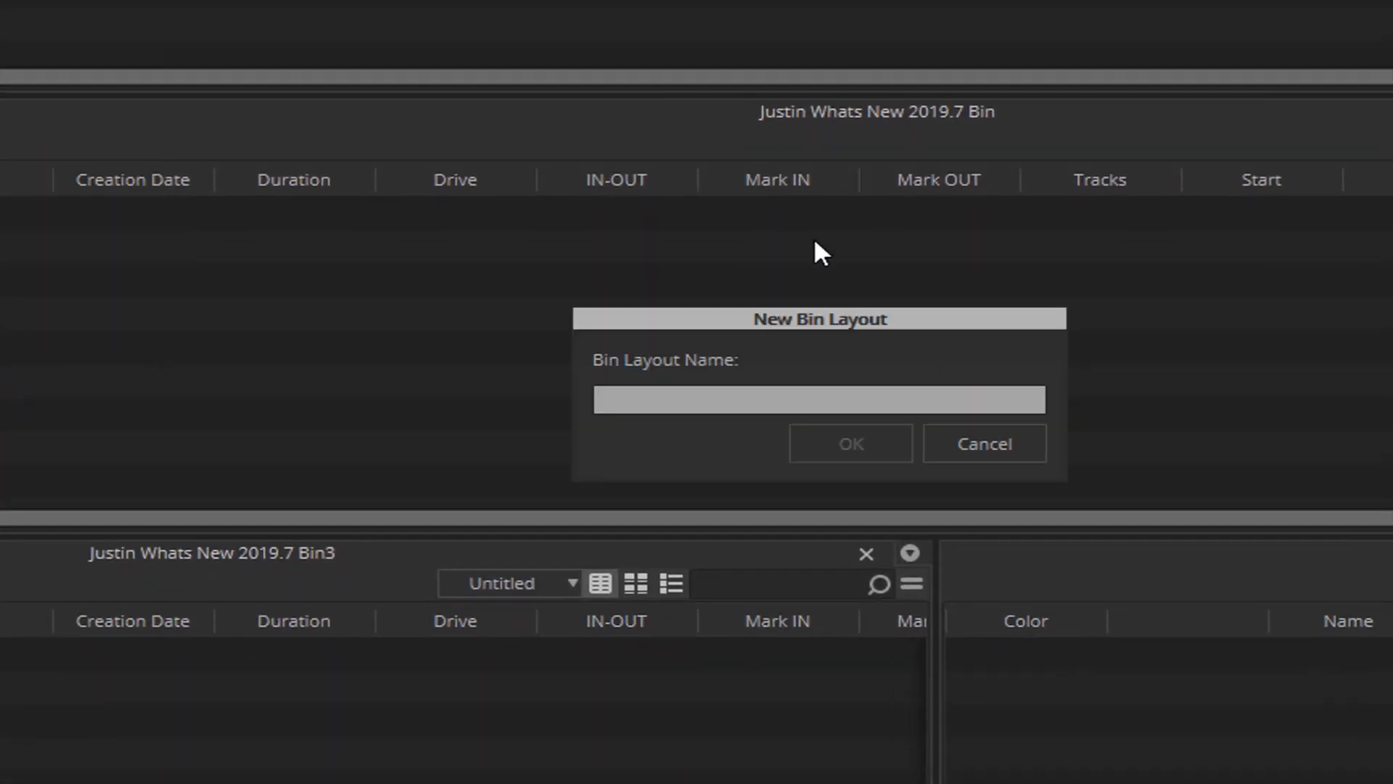
{"action": "left_click", "coordinate": [713, 403]}
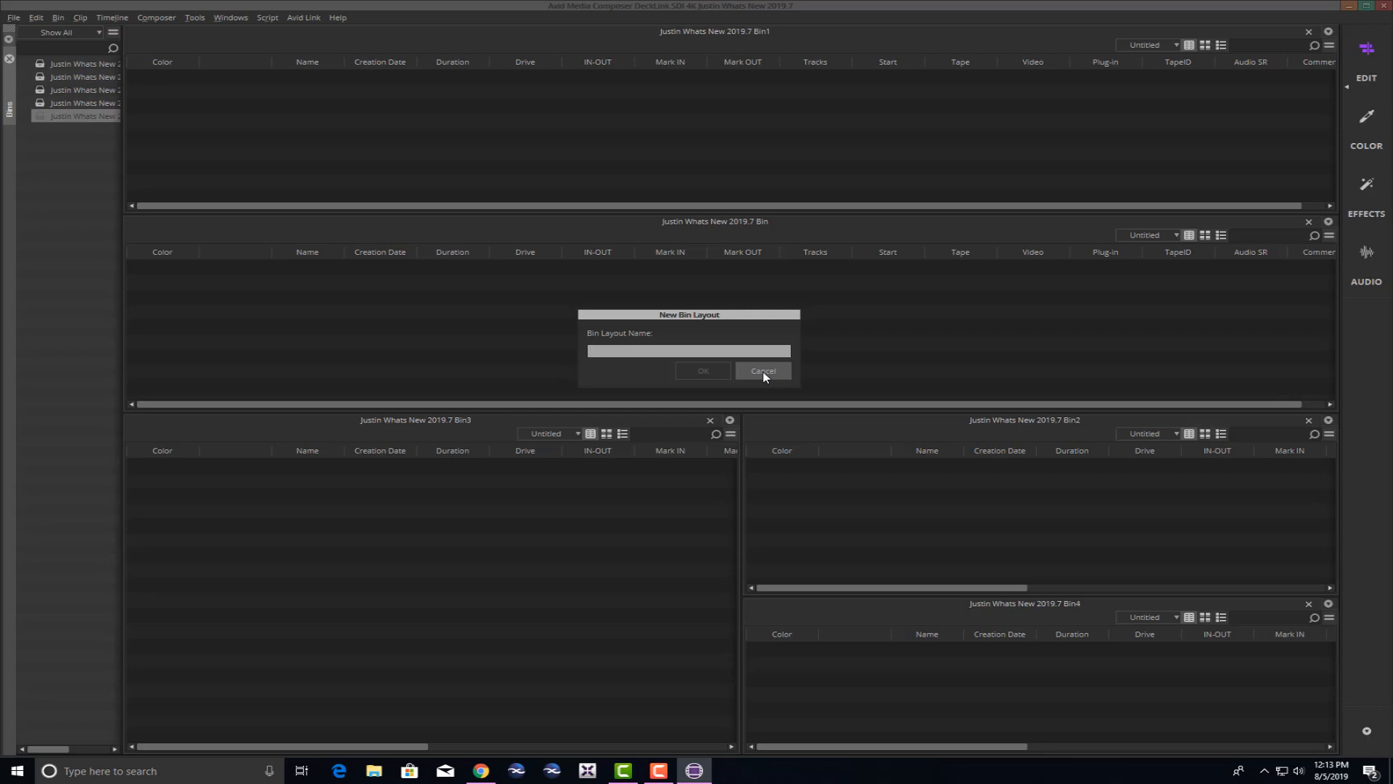
{"action": "left_click", "coordinate": [763, 371]}
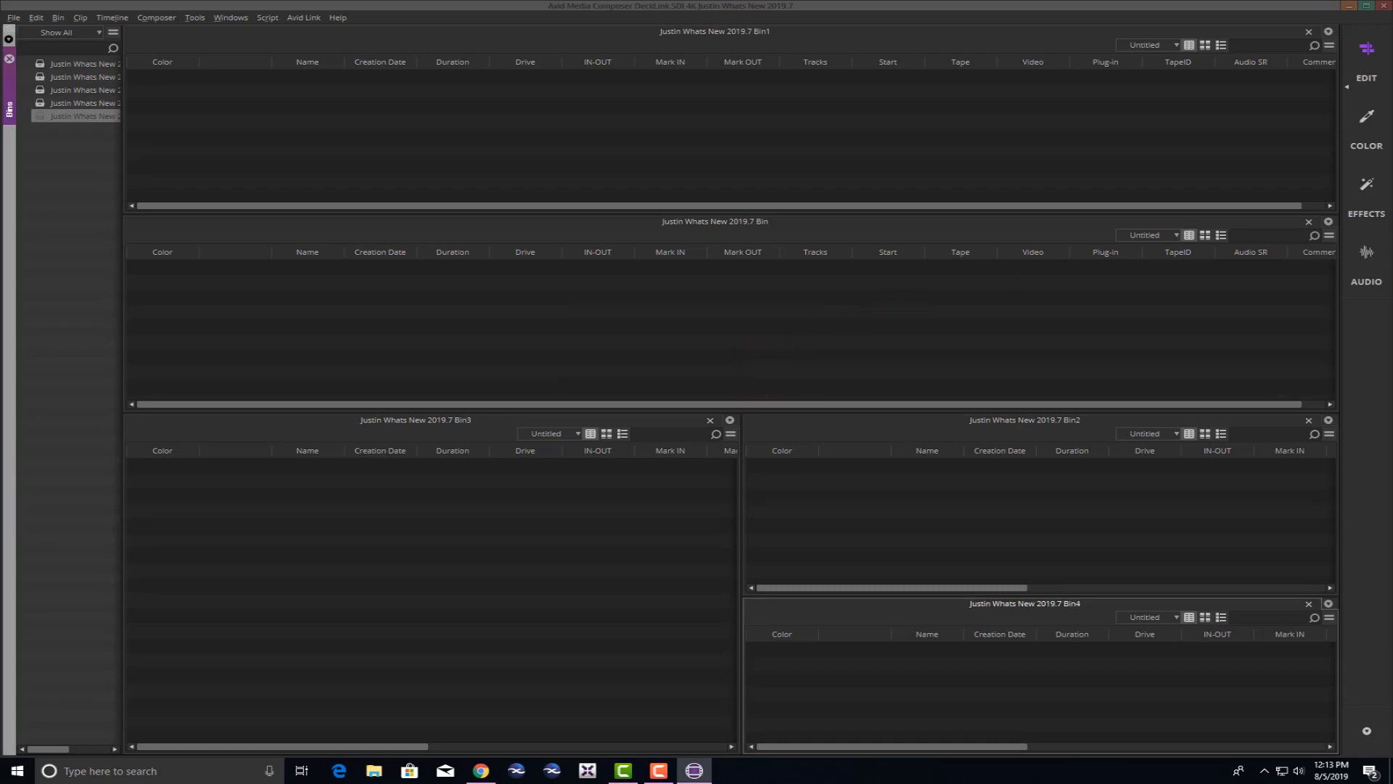
Cycle through the Edit, Color, Effects and Audio workspaces, ending back on Edit.
{"action": "left_click", "coordinate": [1369, 57]}
{"action": "left_click", "coordinate": [1366, 116]}
{"action": "left_click", "coordinate": [1366, 185]}
{"action": "left_click", "coordinate": [1364, 249]}
{"action": "left_click", "coordinate": [1368, 49]}
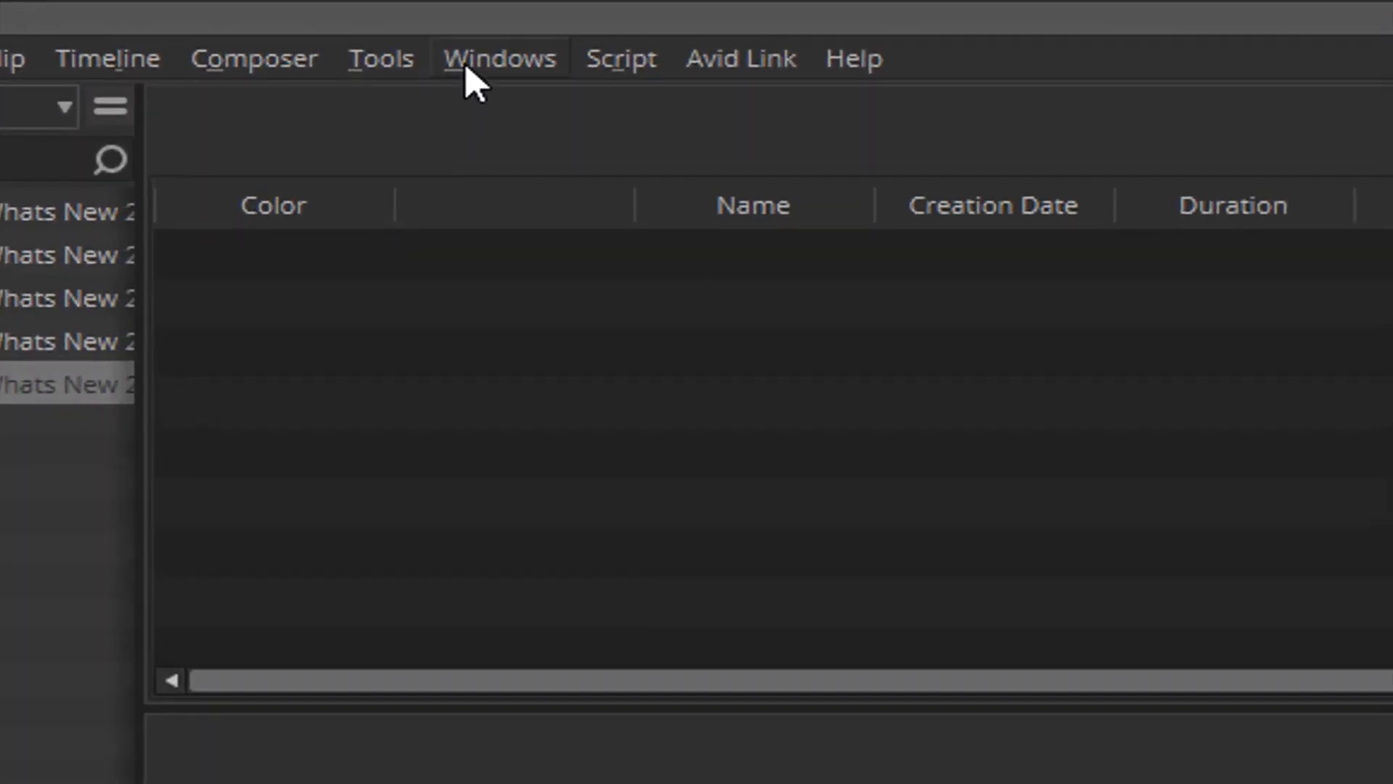
Host the panels on Display 2 via Windows > Host Panels.
{"action": "left_click", "coordinate": [220, 18]}
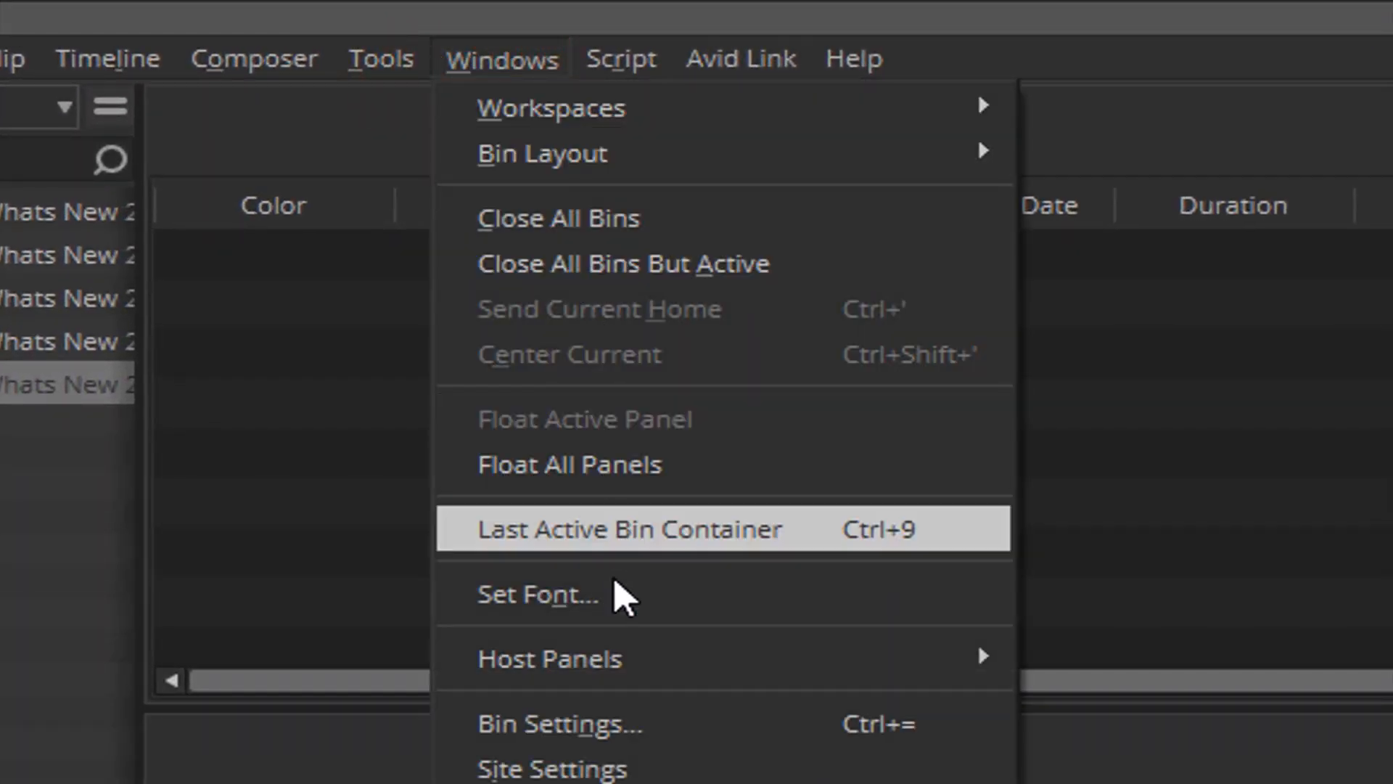
{"action": "mouse_move", "coordinate": [660, 664]}
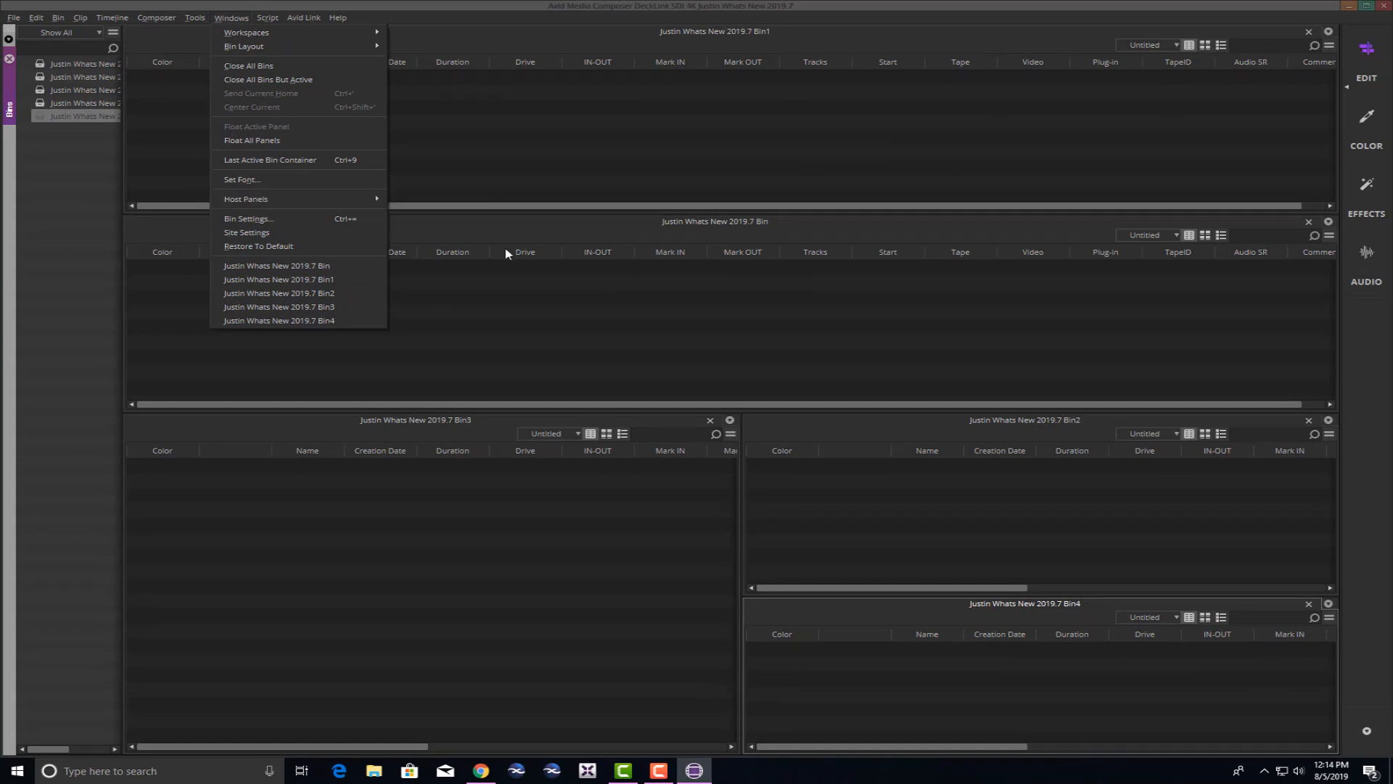
{"action": "mouse_move", "coordinate": [377, 199]}
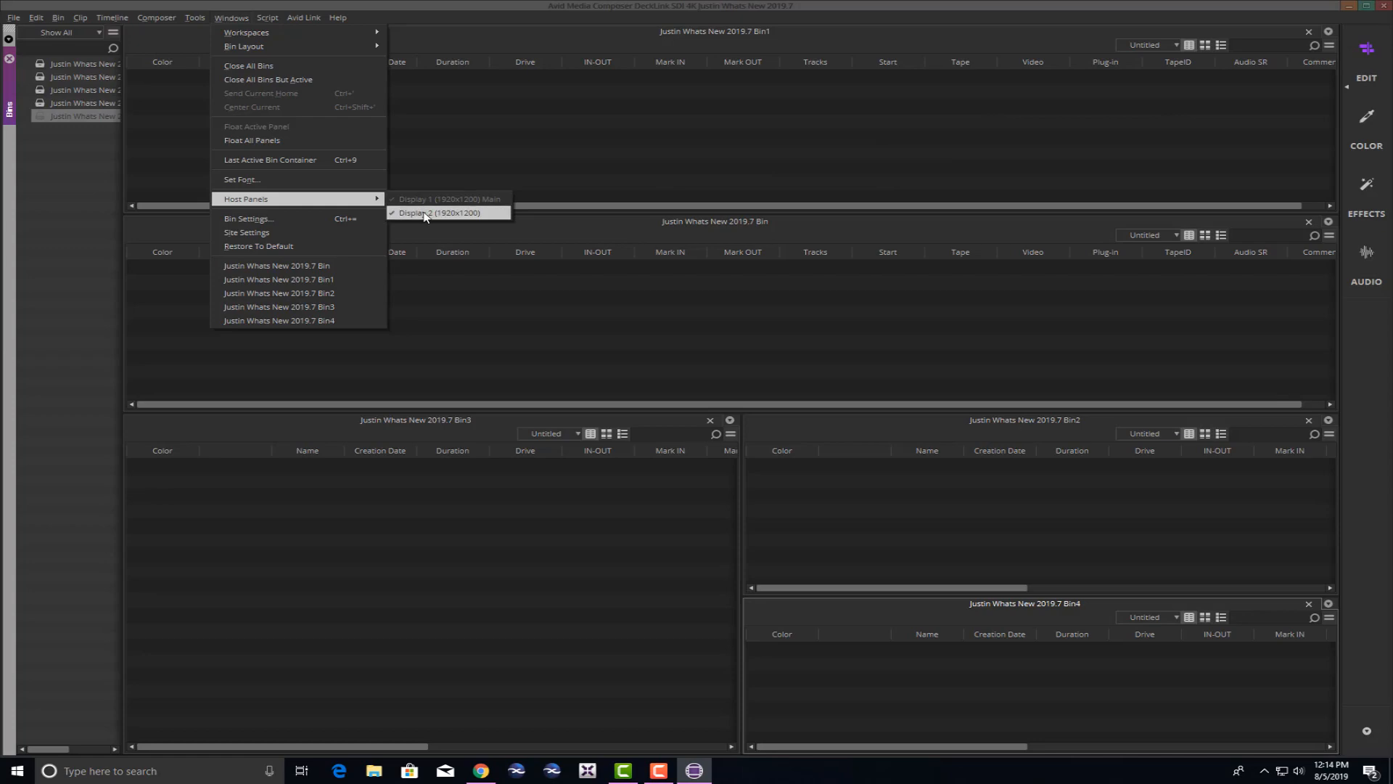
{"action": "left_click", "coordinate": [425, 214]}
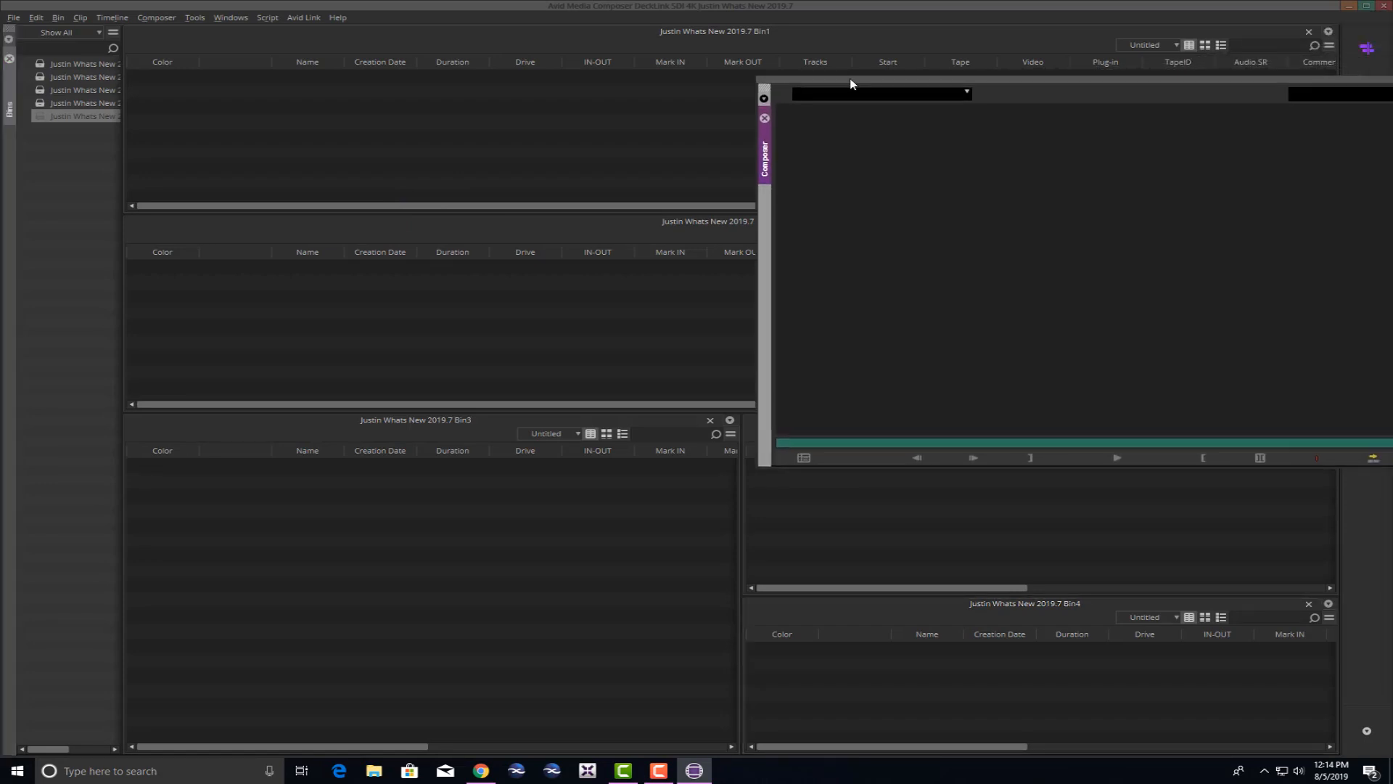
Dock the Composer beside the bins and the Timeline beneath the Composer.
{"action": "left_click_drag", "start_coordinate": [851, 79], "coordinate": [1392, 215]}
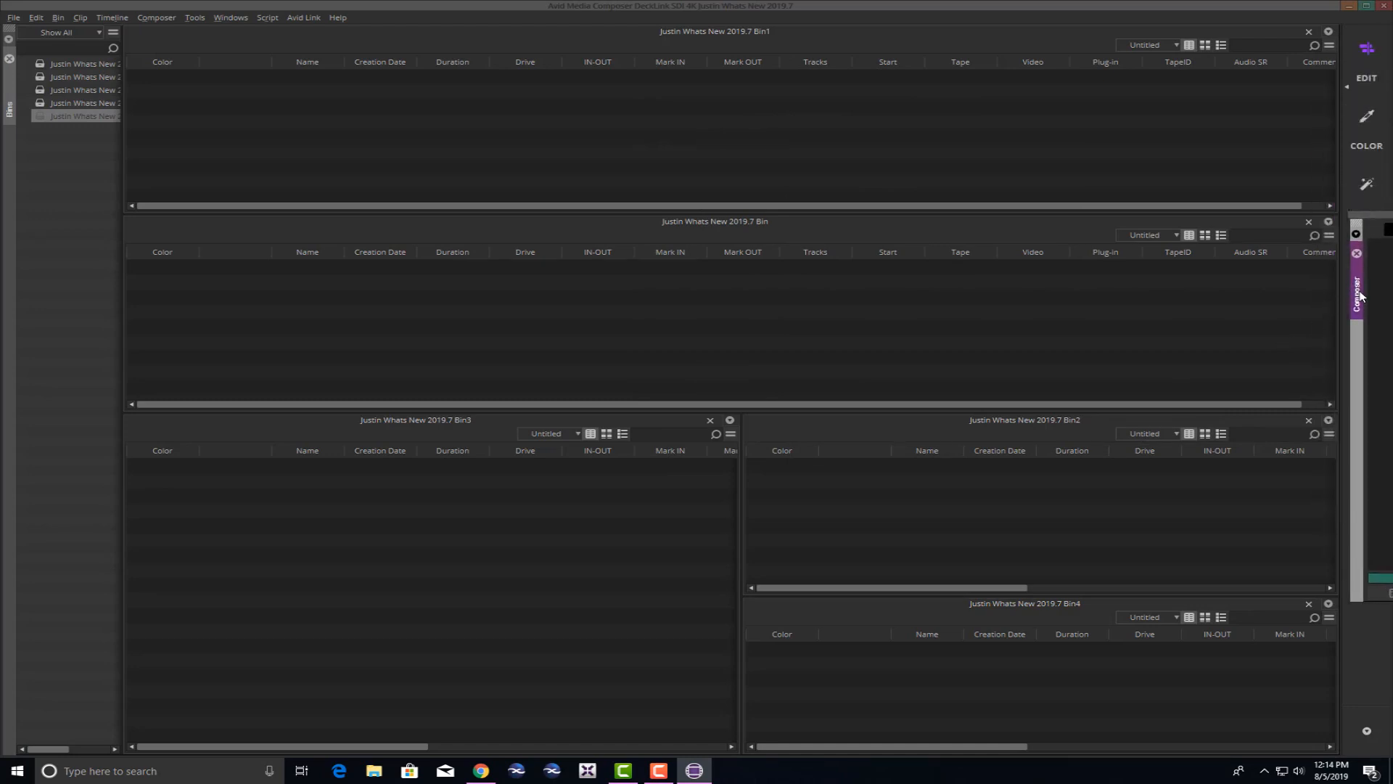
{"action": "left_click_drag", "start_coordinate": [1354, 288], "coordinate": [1336, 242]}
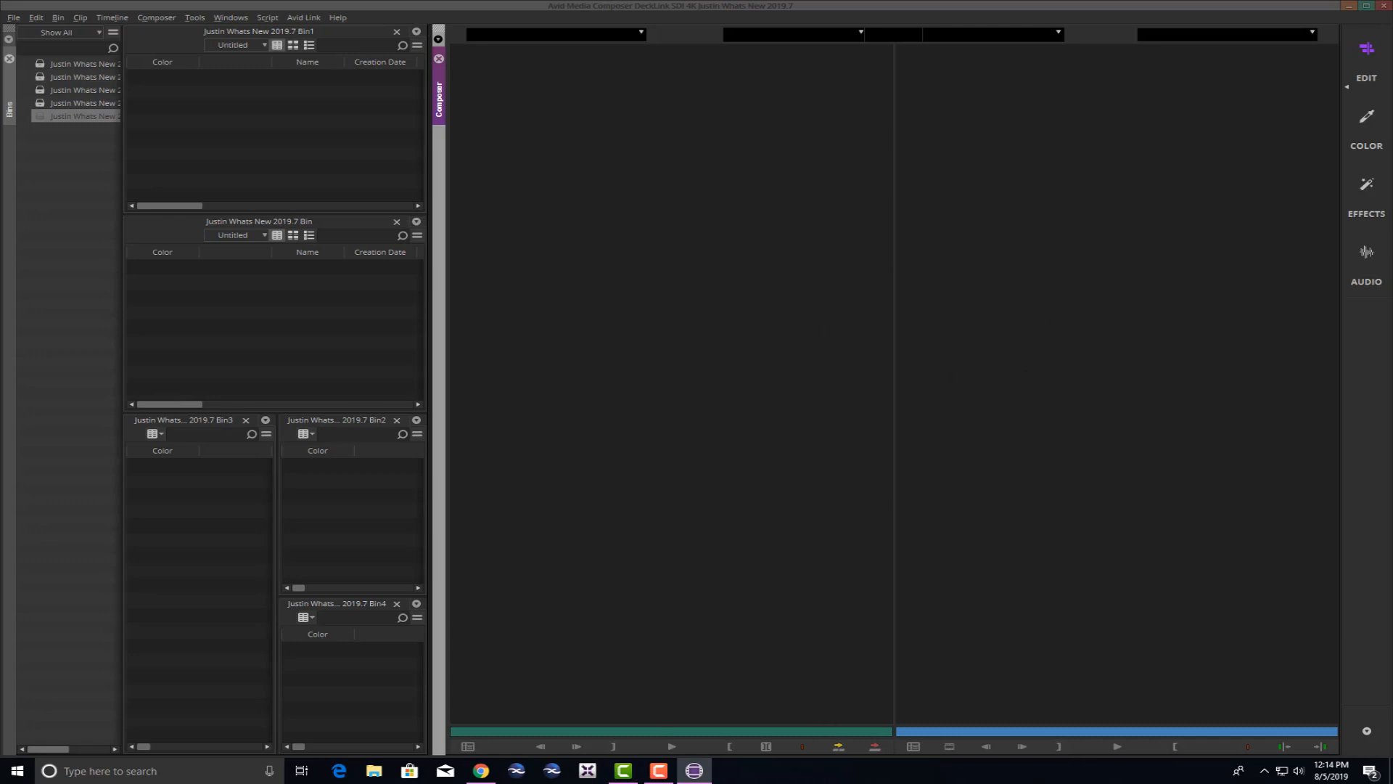
{"action": "left_click_drag", "start_coordinate": [1392, 408], "coordinate": [1282, 404]}
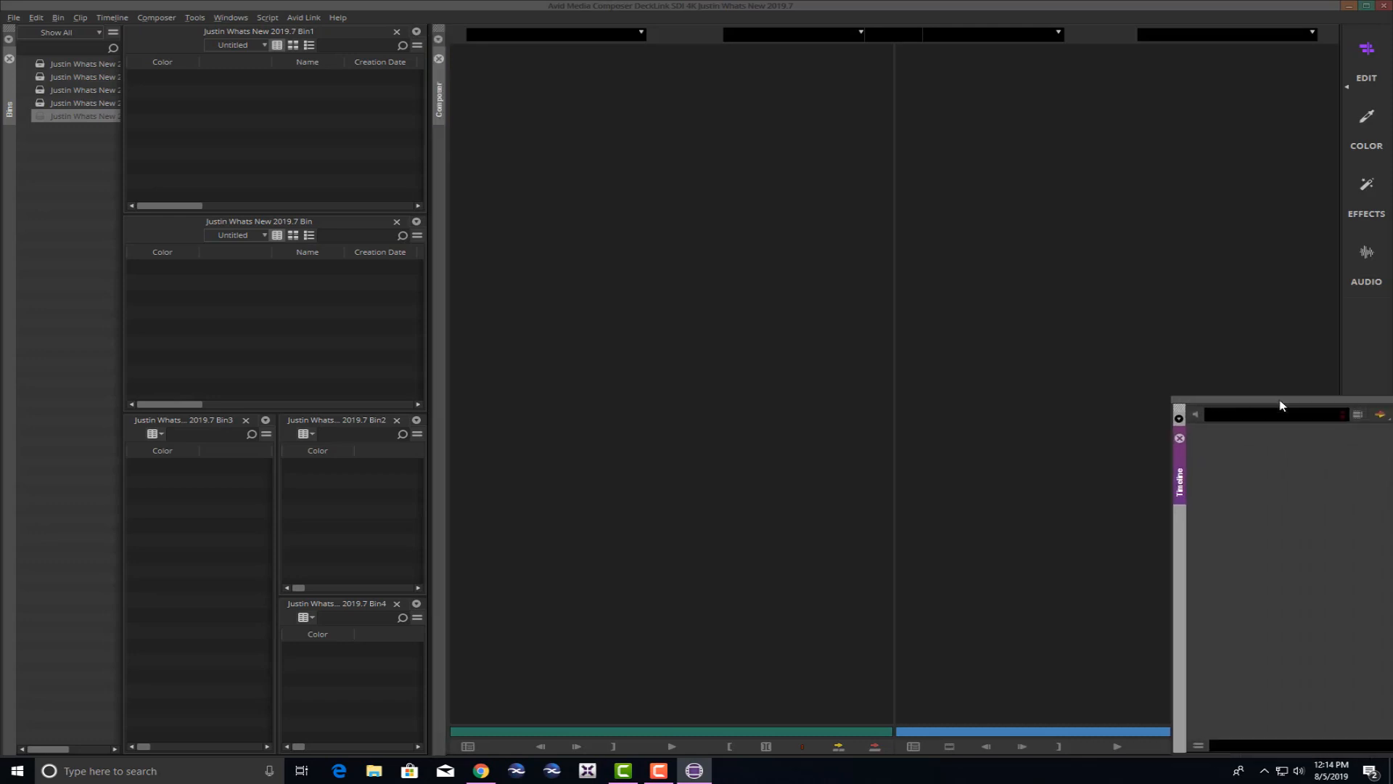
{"action": "left_click_drag", "start_coordinate": [1179, 485], "coordinate": [938, 752]}
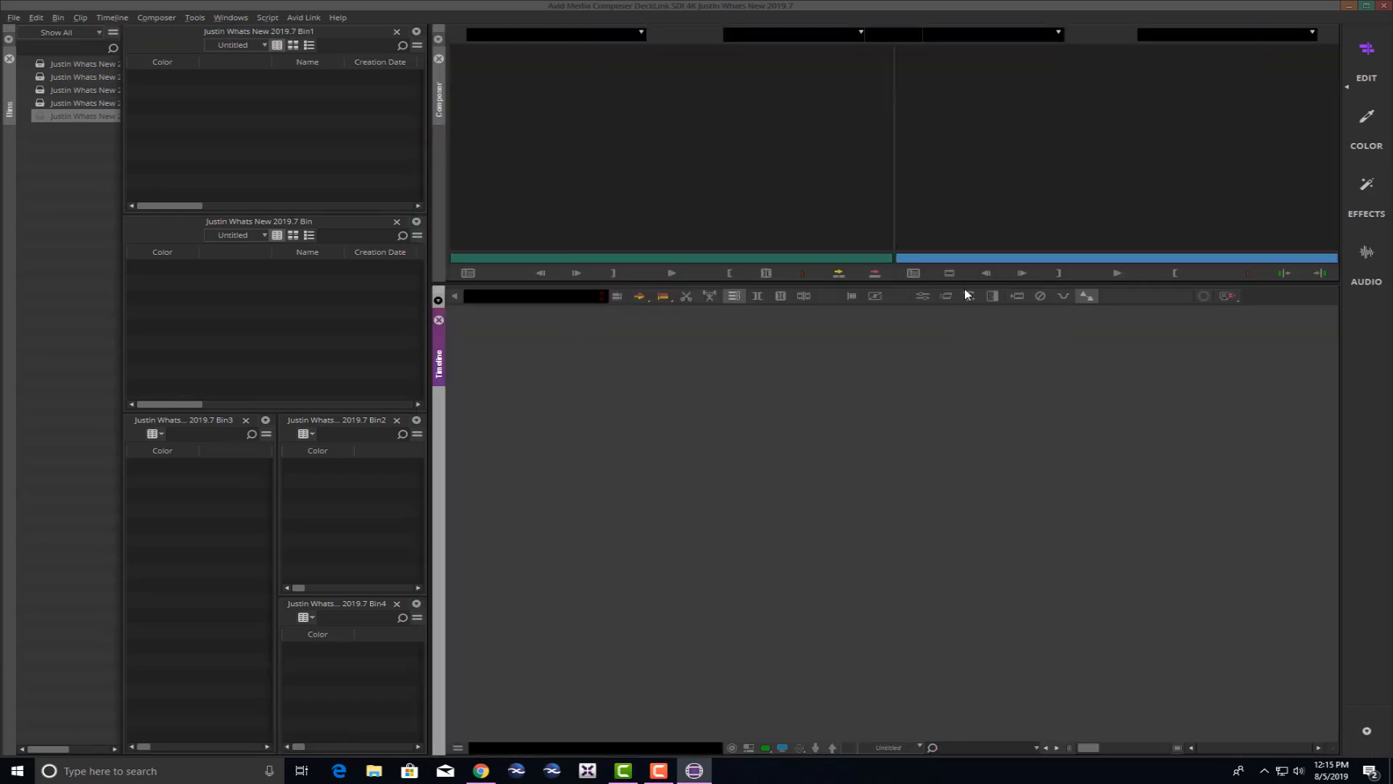
Resize the panes so the monitors are taller and the bin area slightly wider.
{"action": "left_click_drag", "start_coordinate": [964, 282], "coordinate": [964, 427]}
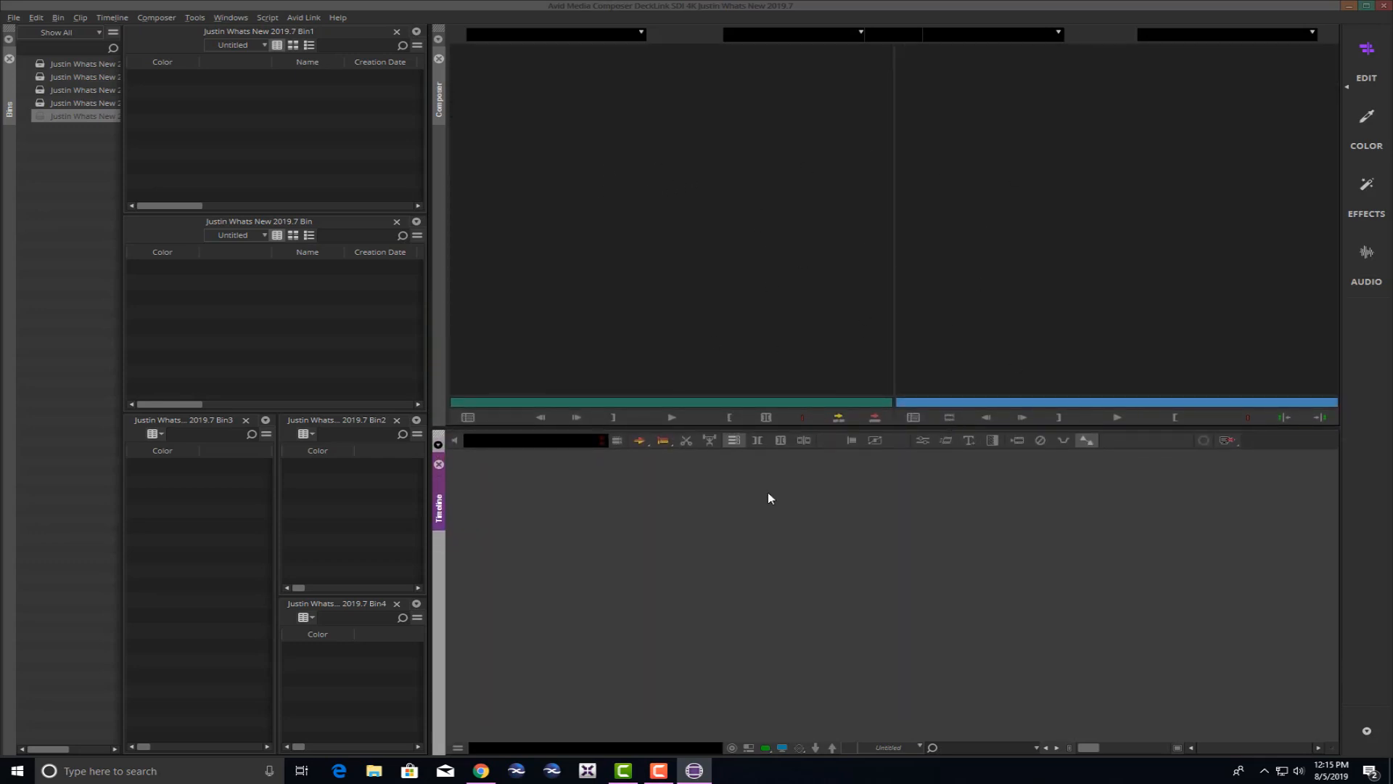
{"action": "left_click_drag", "start_coordinate": [812, 428], "coordinate": [815, 469]}
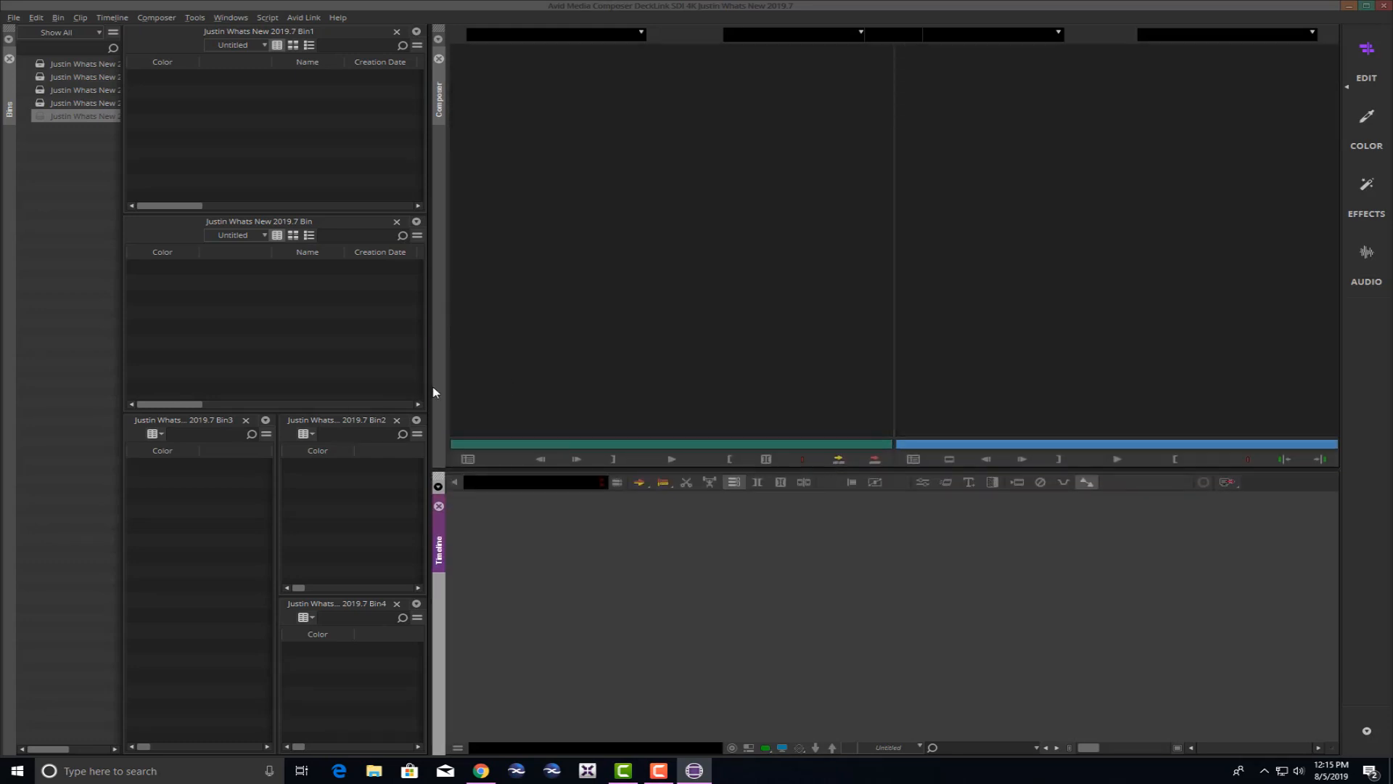
{"action": "left_click_drag", "start_coordinate": [427, 387], "coordinate": [444, 379]}
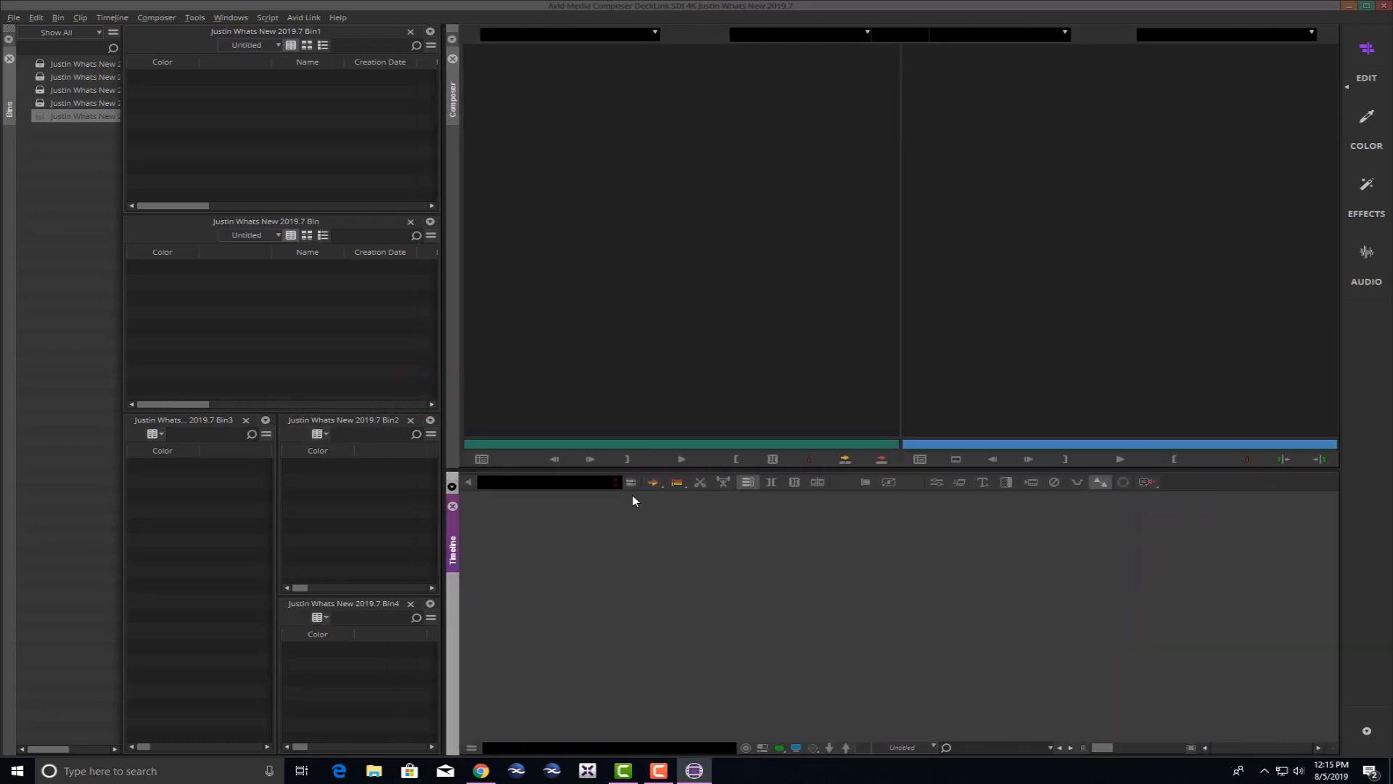
{"action": "left_click_drag", "start_coordinate": [638, 468], "coordinate": [652, 434]}
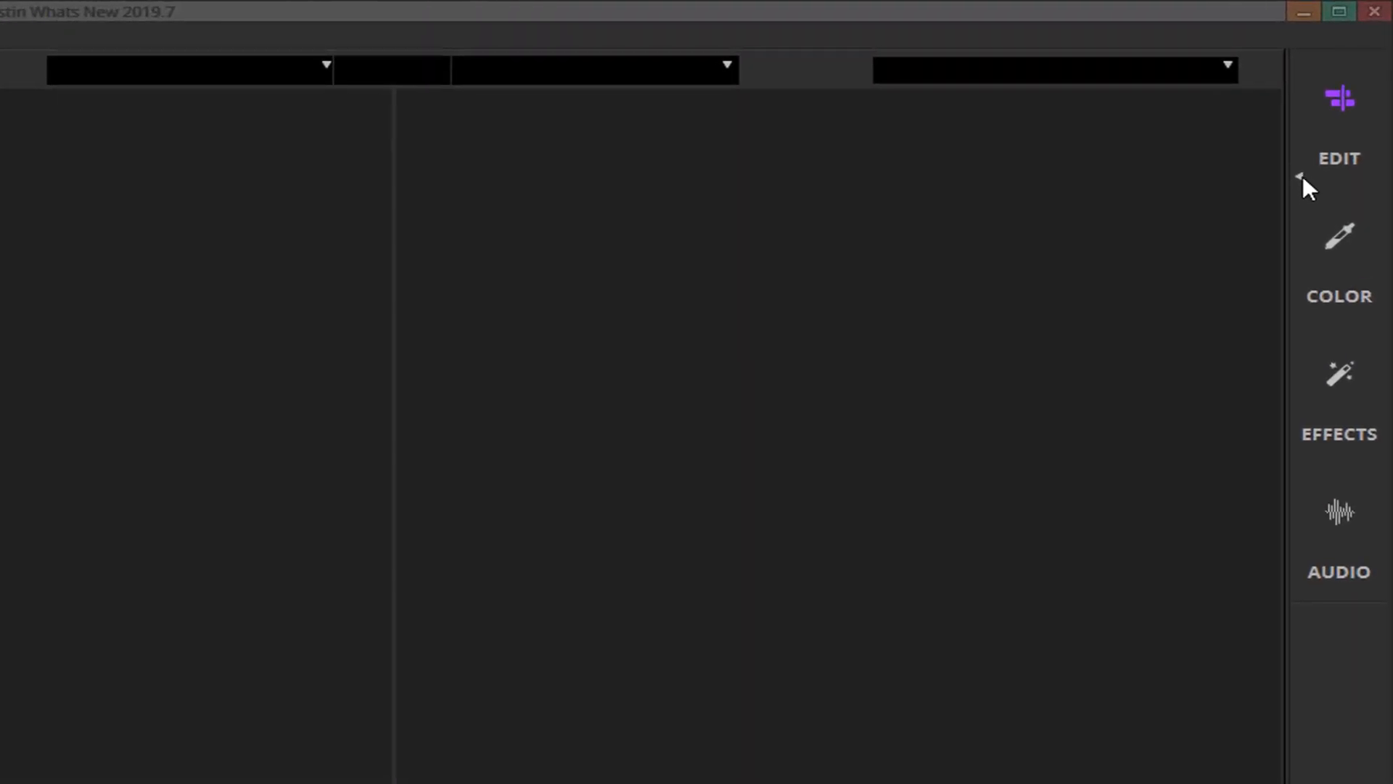
Save the current layout as the Edit workspace, then switch to the Color workspace.
{"action": "left_click", "coordinate": [1300, 176]}
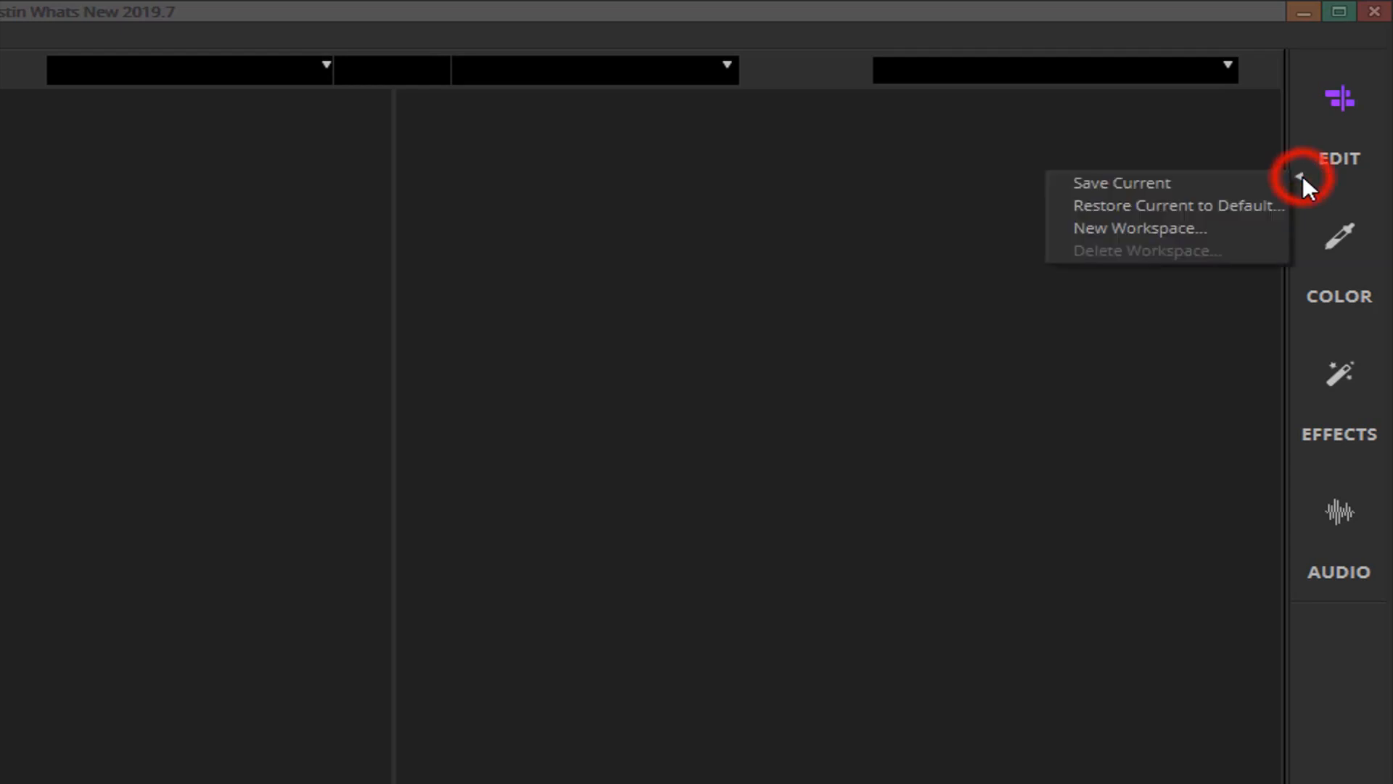
{"action": "left_click", "coordinate": [1201, 205]}
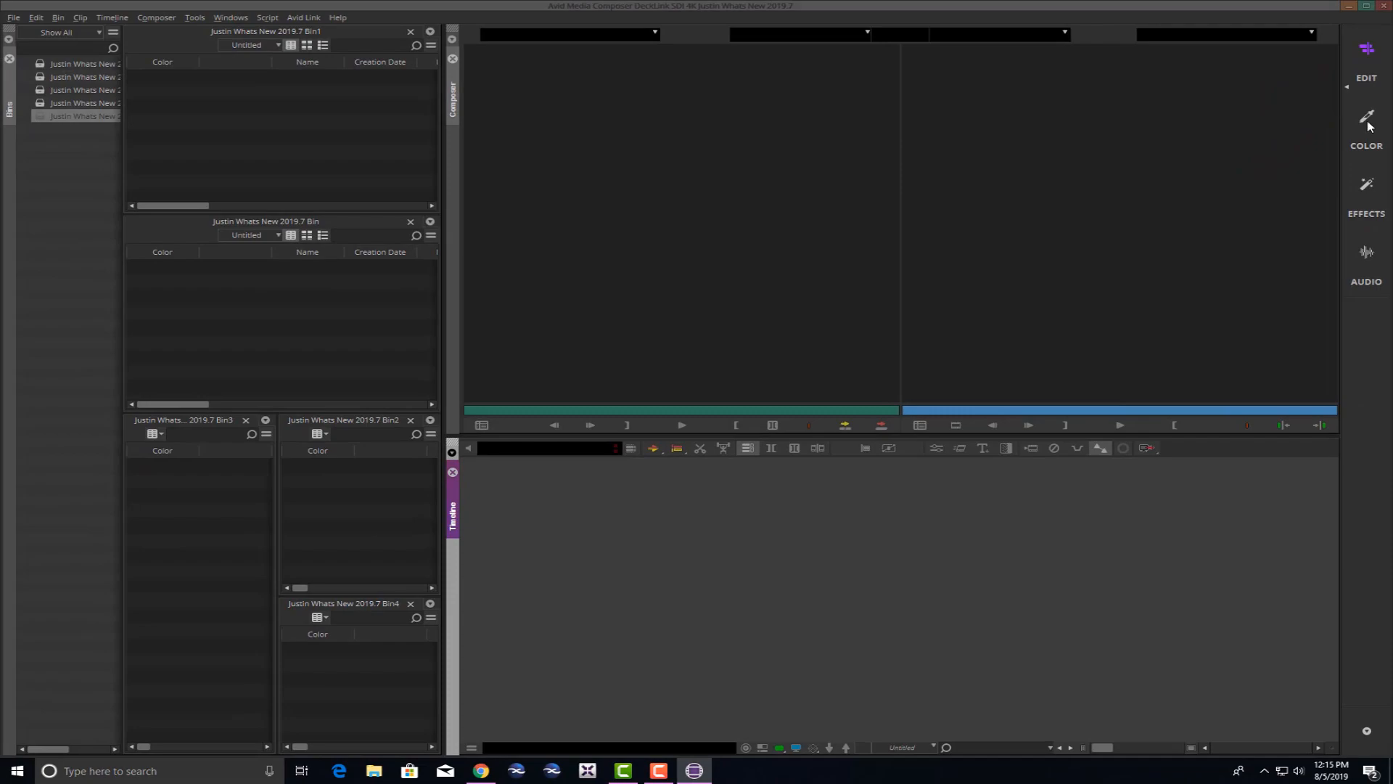
{"action": "left_click", "coordinate": [1367, 120]}
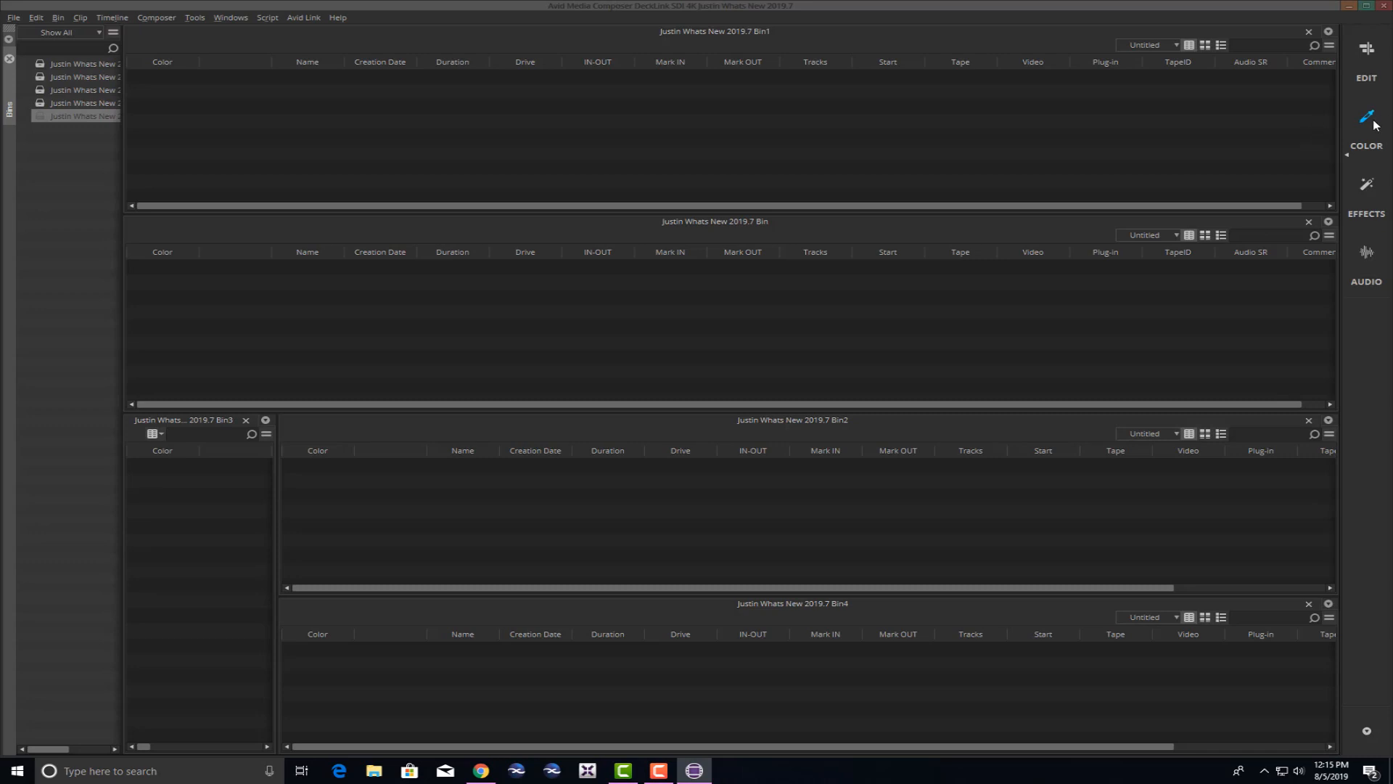
Using Host Panels, dock Composer right of the bins, Timeline below, then Color Correction and Effect Palette.
{"action": "left_click", "coordinate": [246, 19]}
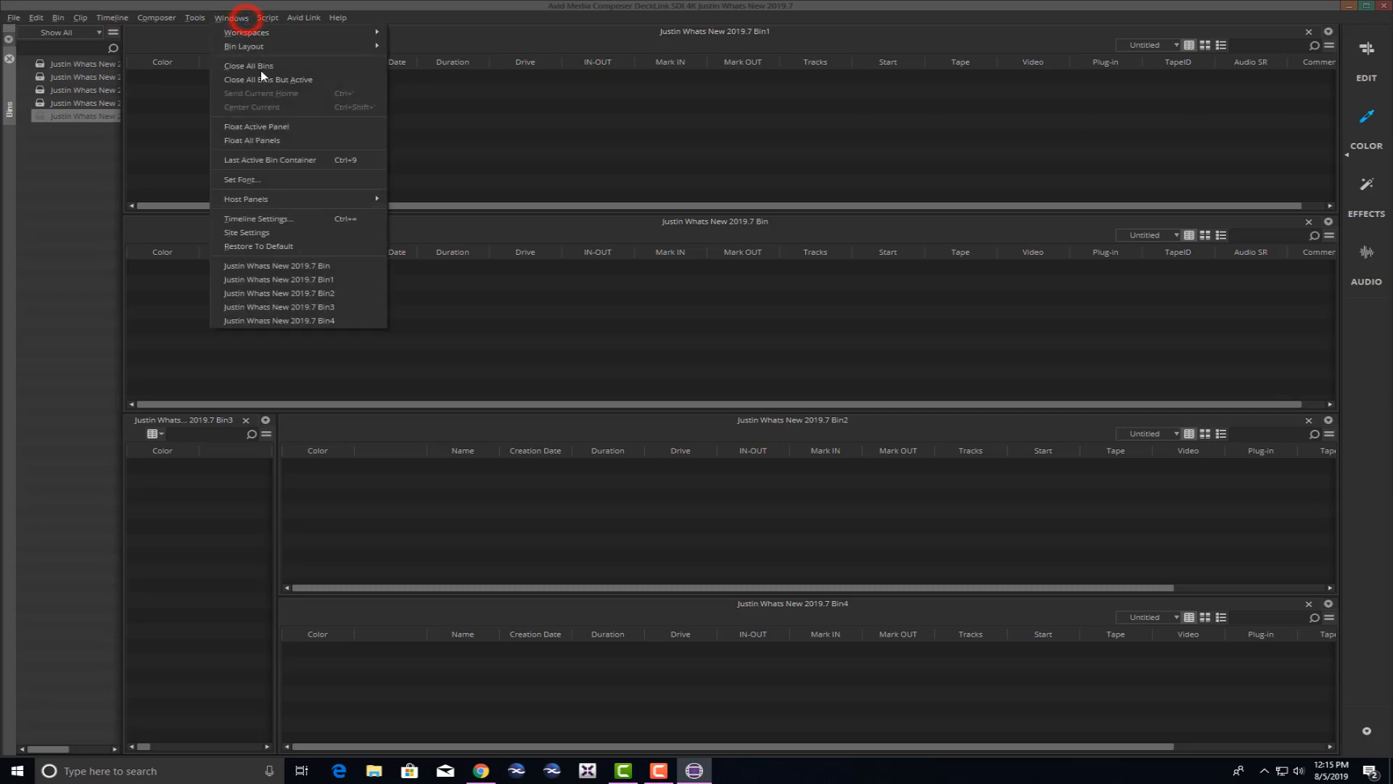
{"action": "mouse_move", "coordinate": [272, 201]}
{"action": "left_click", "coordinate": [440, 216]}
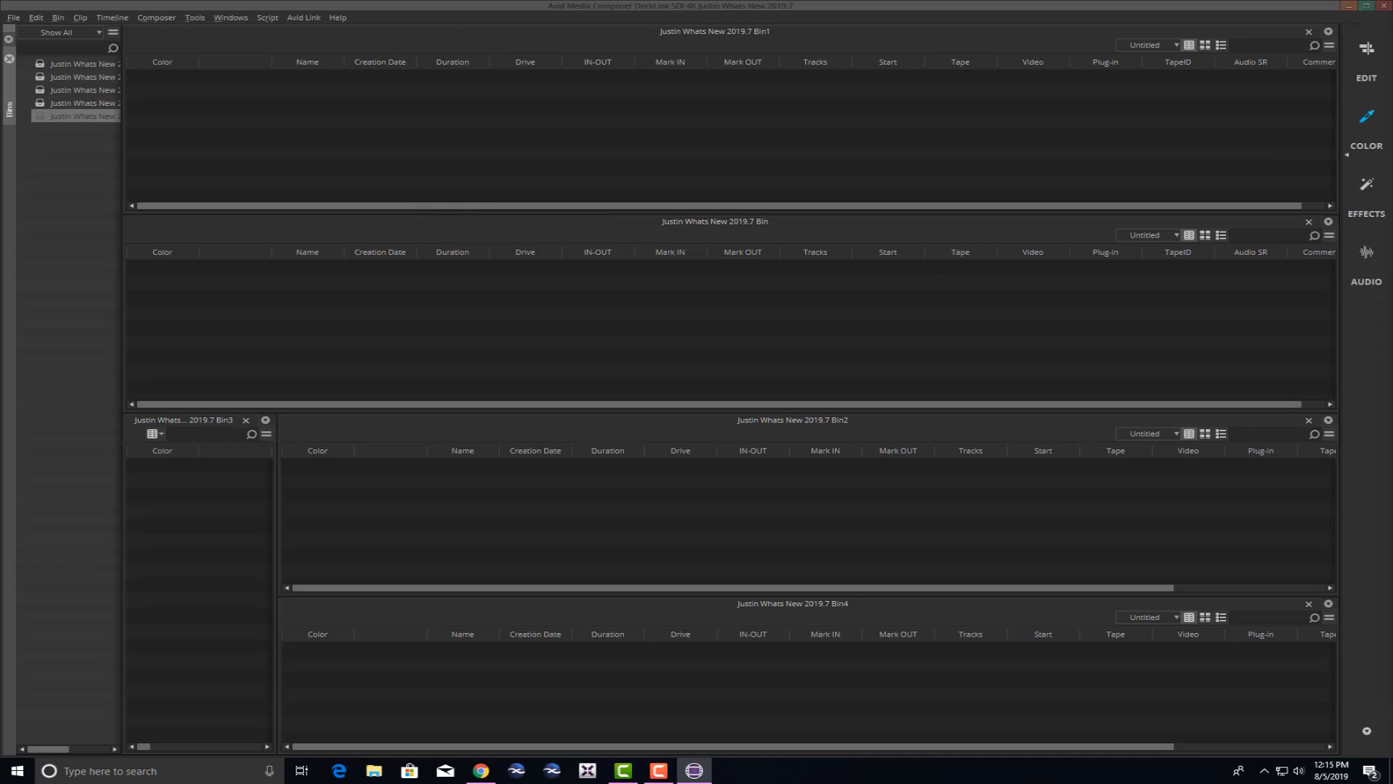
{"action": "left_click_drag", "start_coordinate": [1392, 163], "coordinate": [1335, 165]}
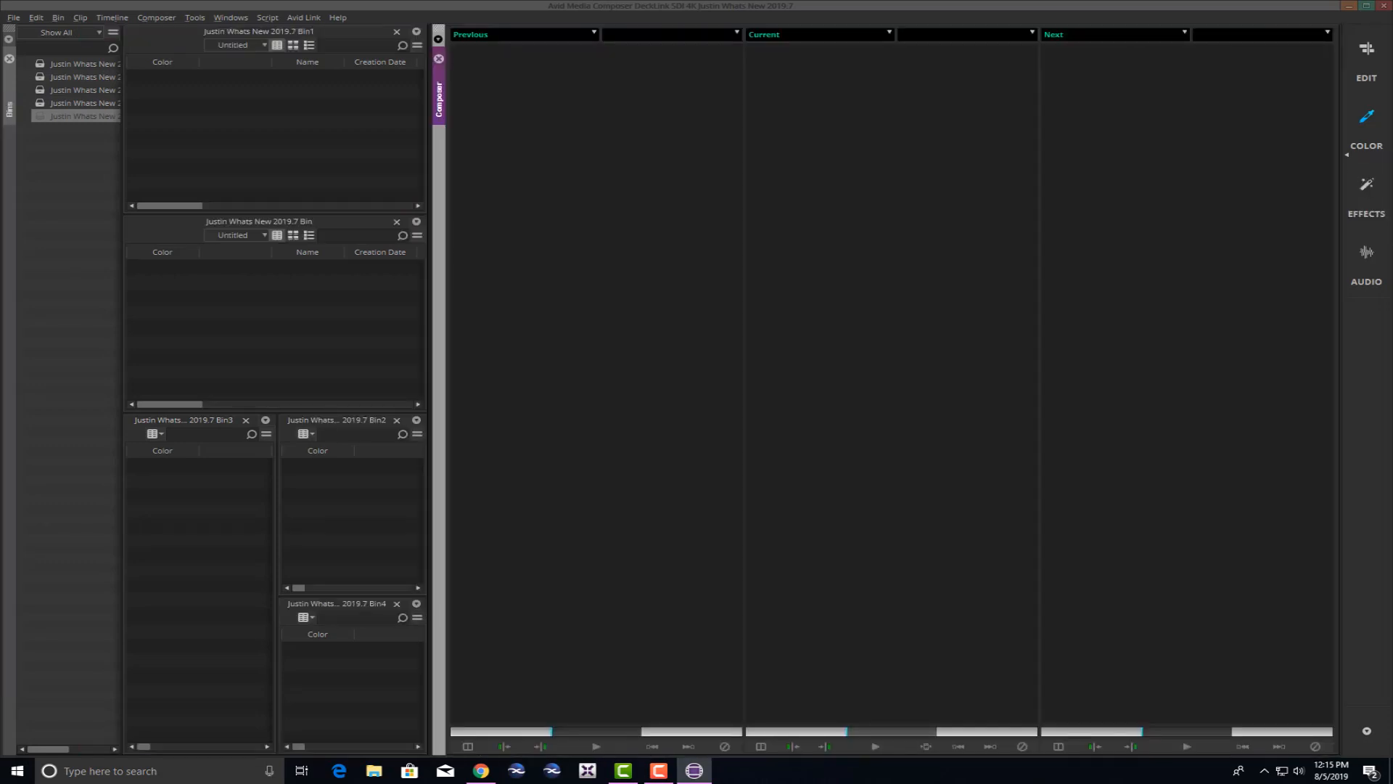
{"action": "left_click_drag", "start_coordinate": [1392, 677], "coordinate": [907, 748]}
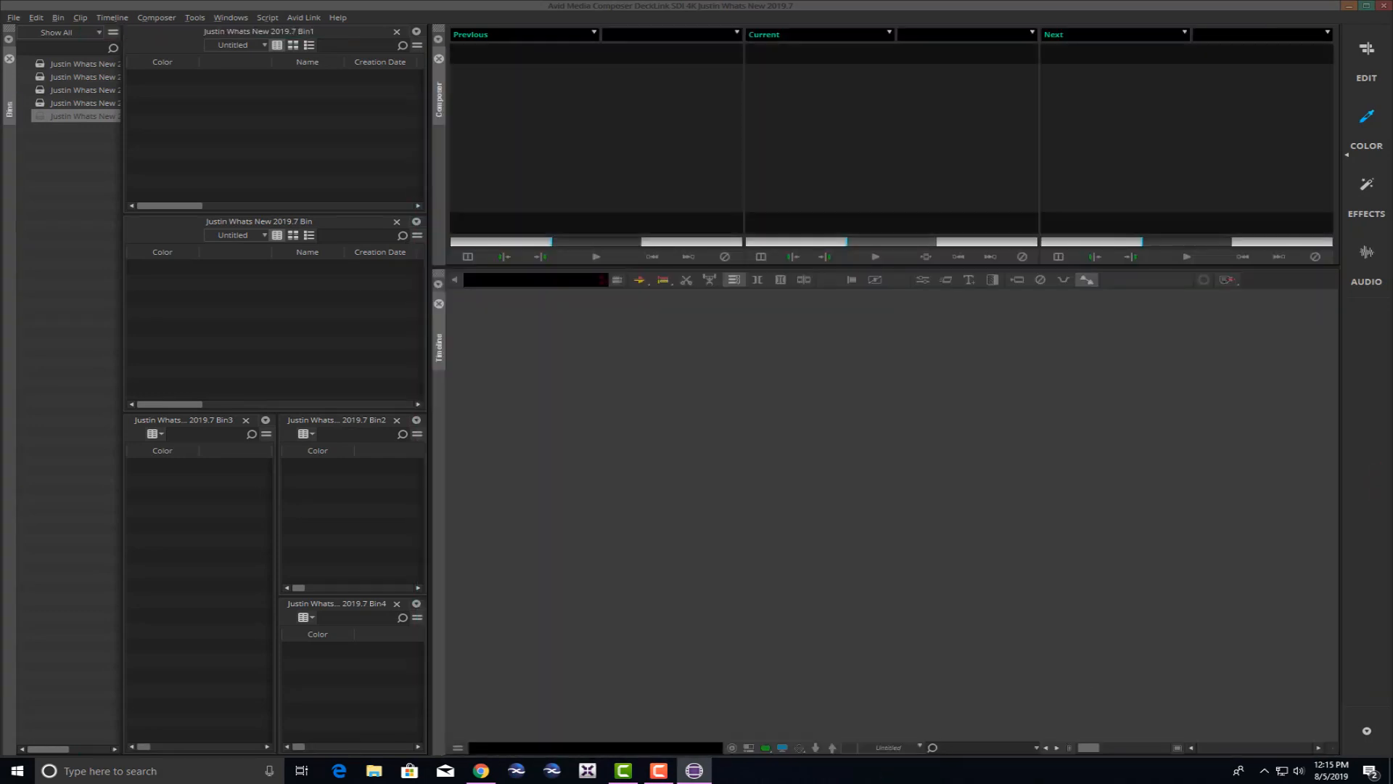
{"action": "left_click_drag", "start_coordinate": [1392, 283], "coordinate": [1051, 270]}
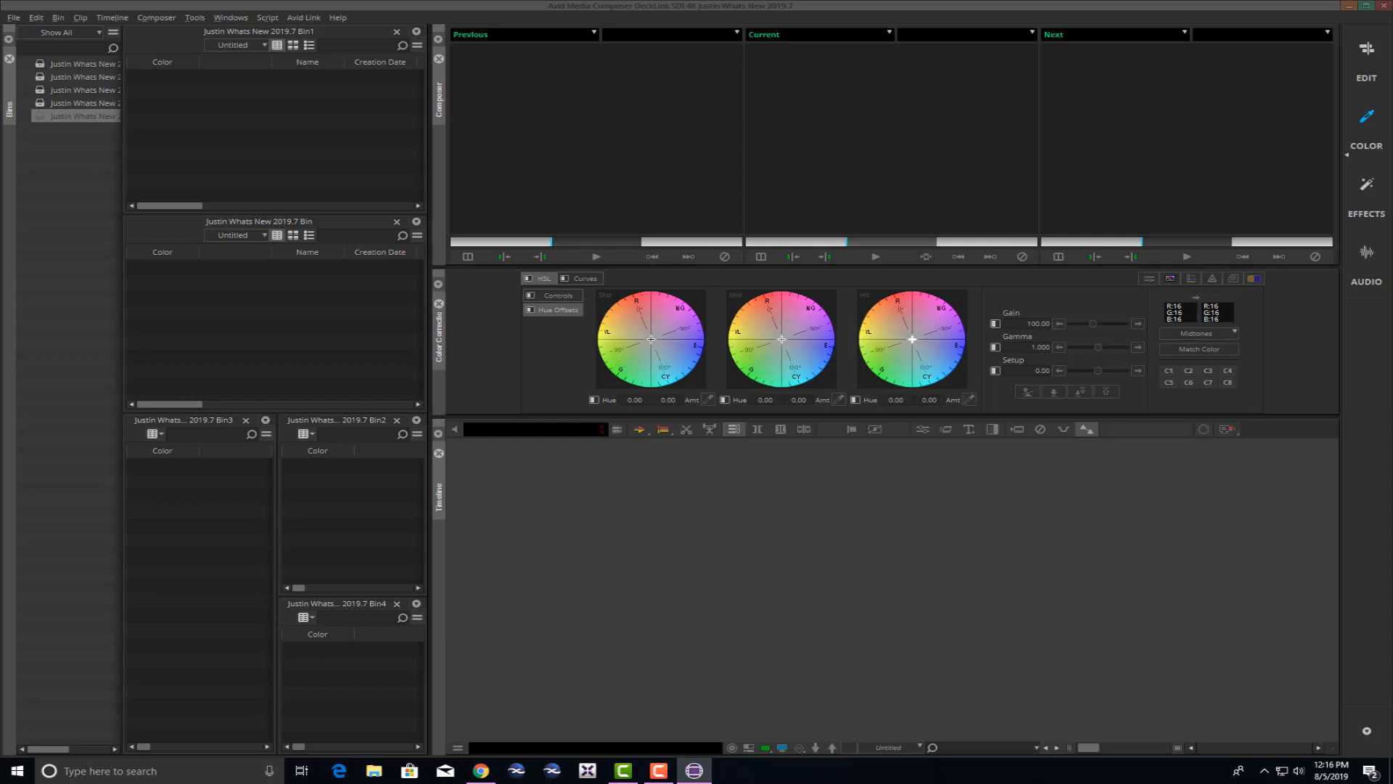
{"action": "left_click_drag", "start_coordinate": [1367, 192], "coordinate": [437, 332]}
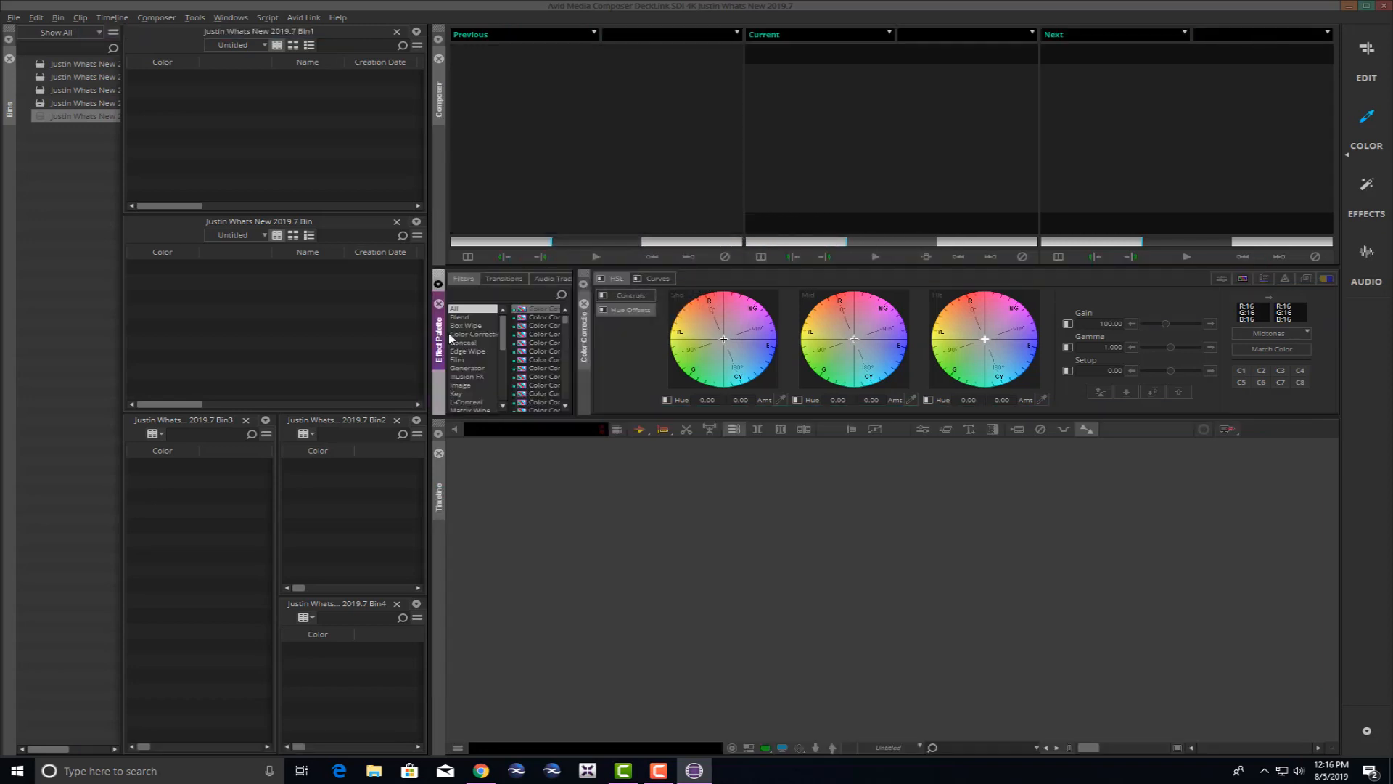
{"action": "left_click", "coordinate": [576, 351]}
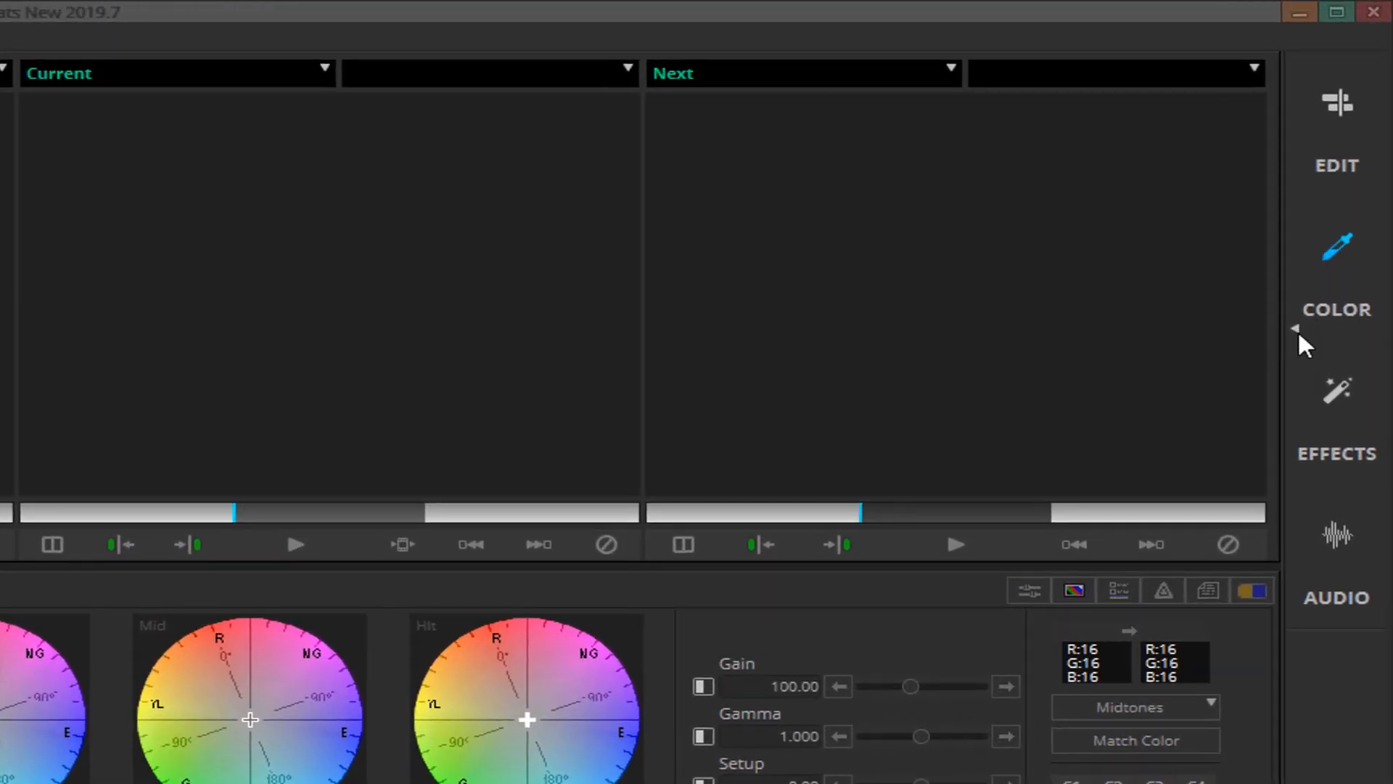
Save the layout as the Color workspace, check the Edit workspace, then return to Color.
{"action": "left_click", "coordinate": [1295, 326]}
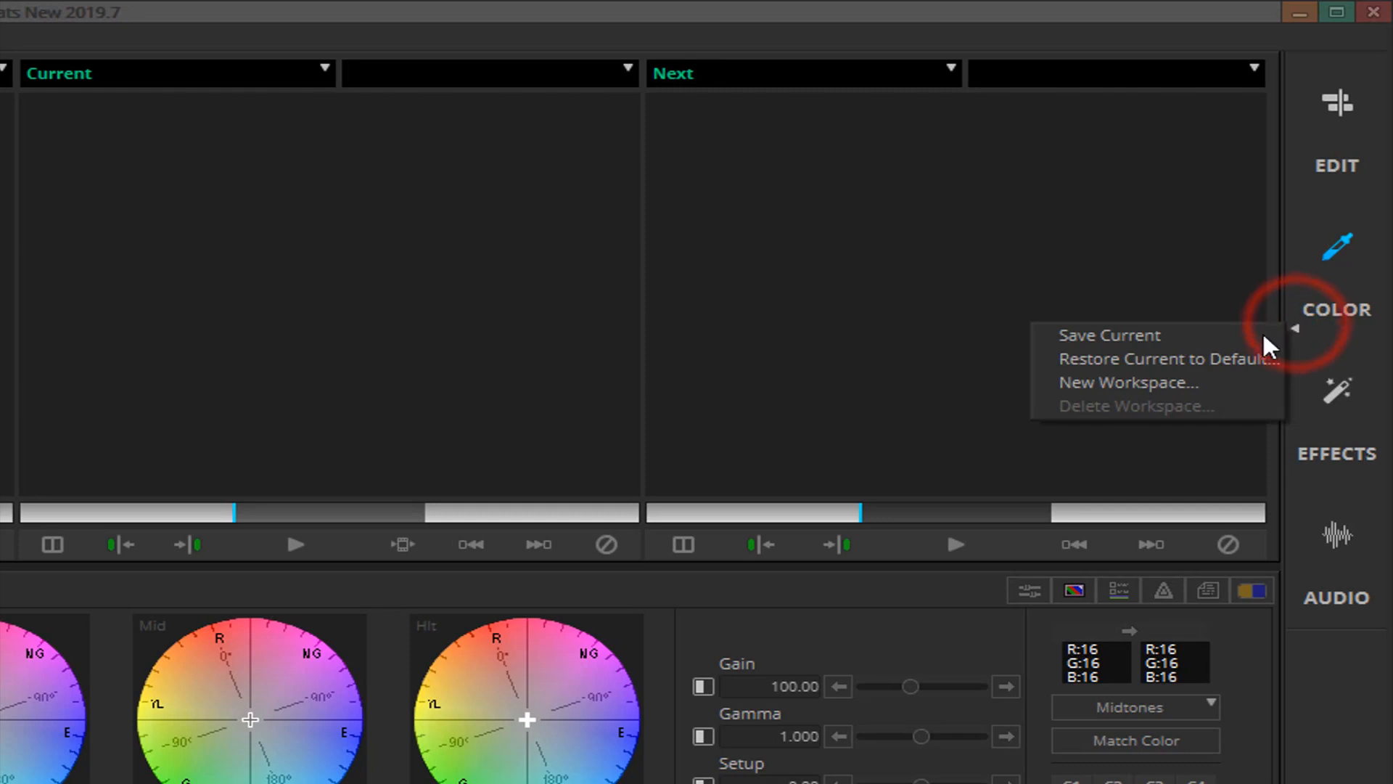
{"action": "left_click", "coordinate": [1212, 339]}
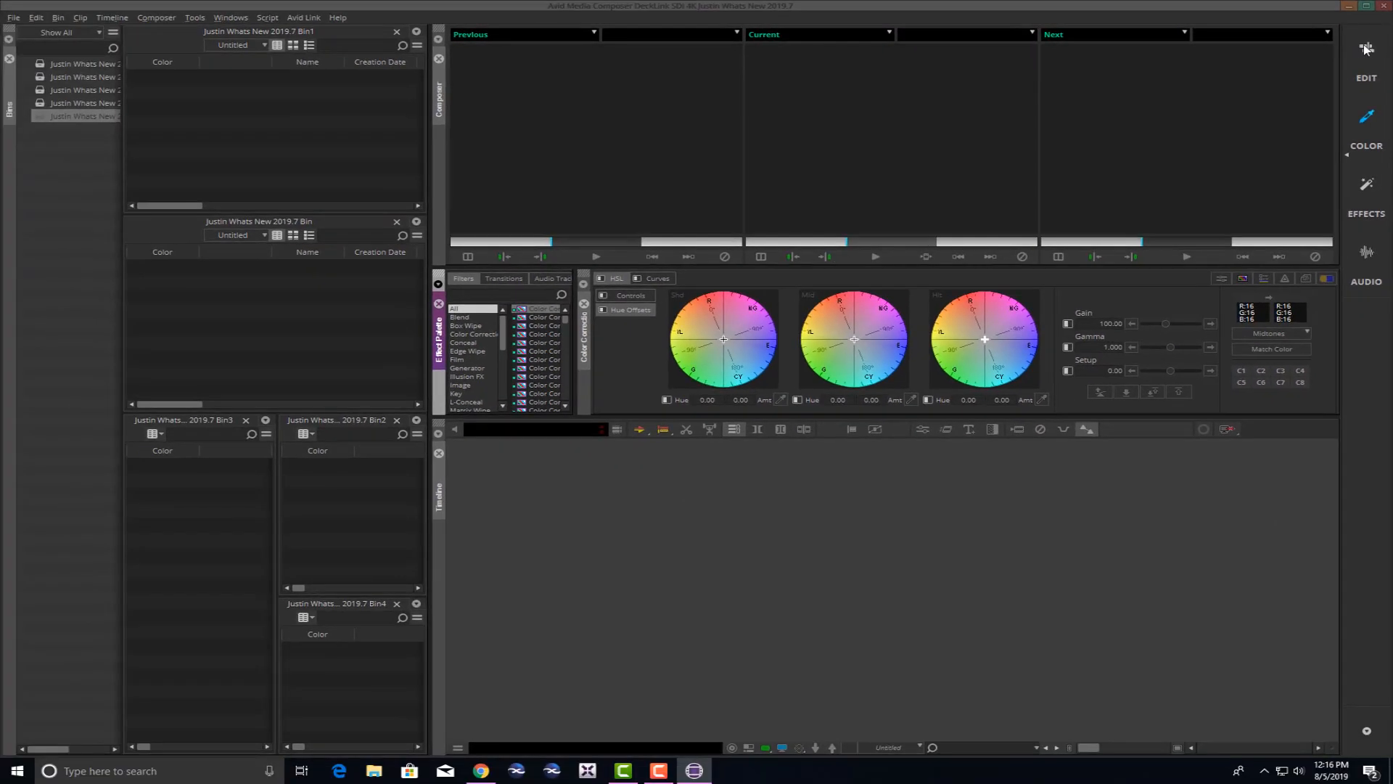
{"action": "left_click", "coordinate": [1339, 101]}
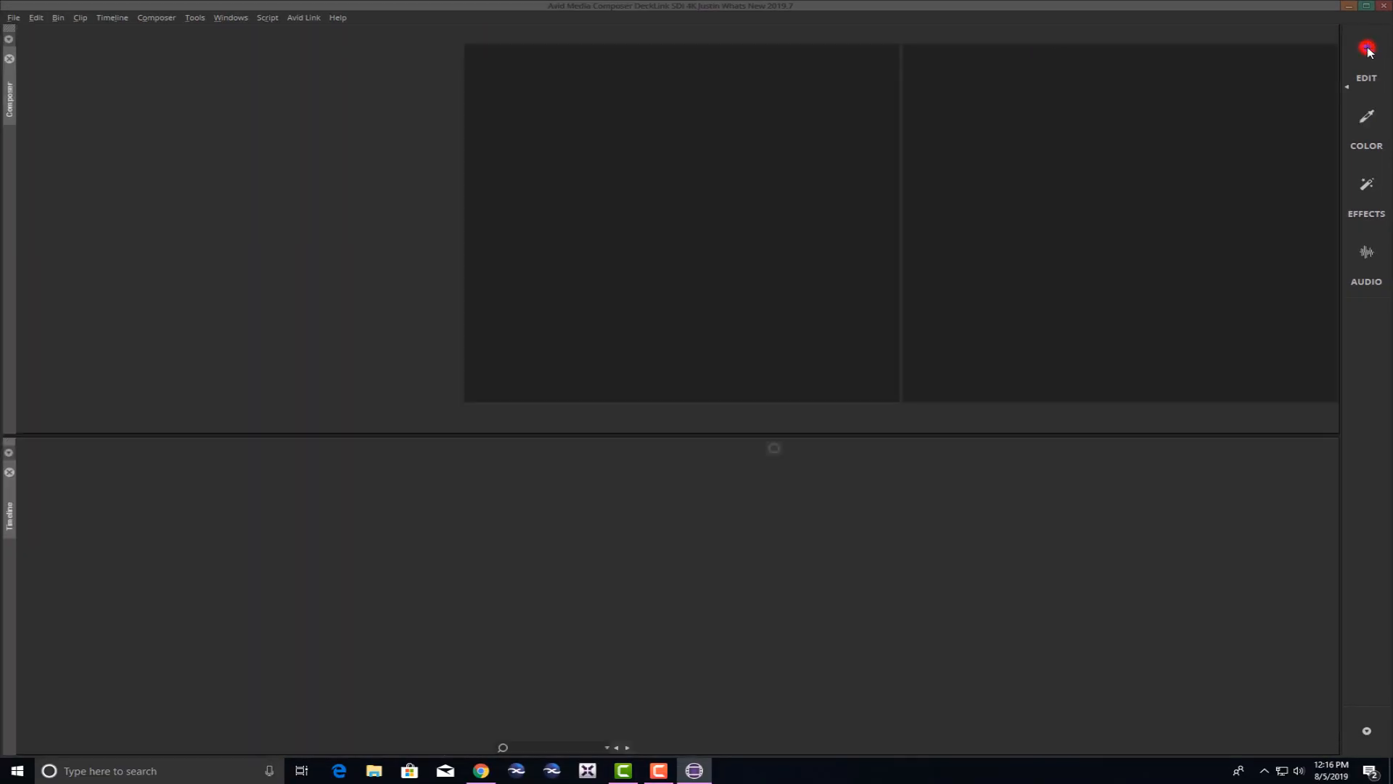
{"action": "left_click", "coordinate": [1367, 117]}
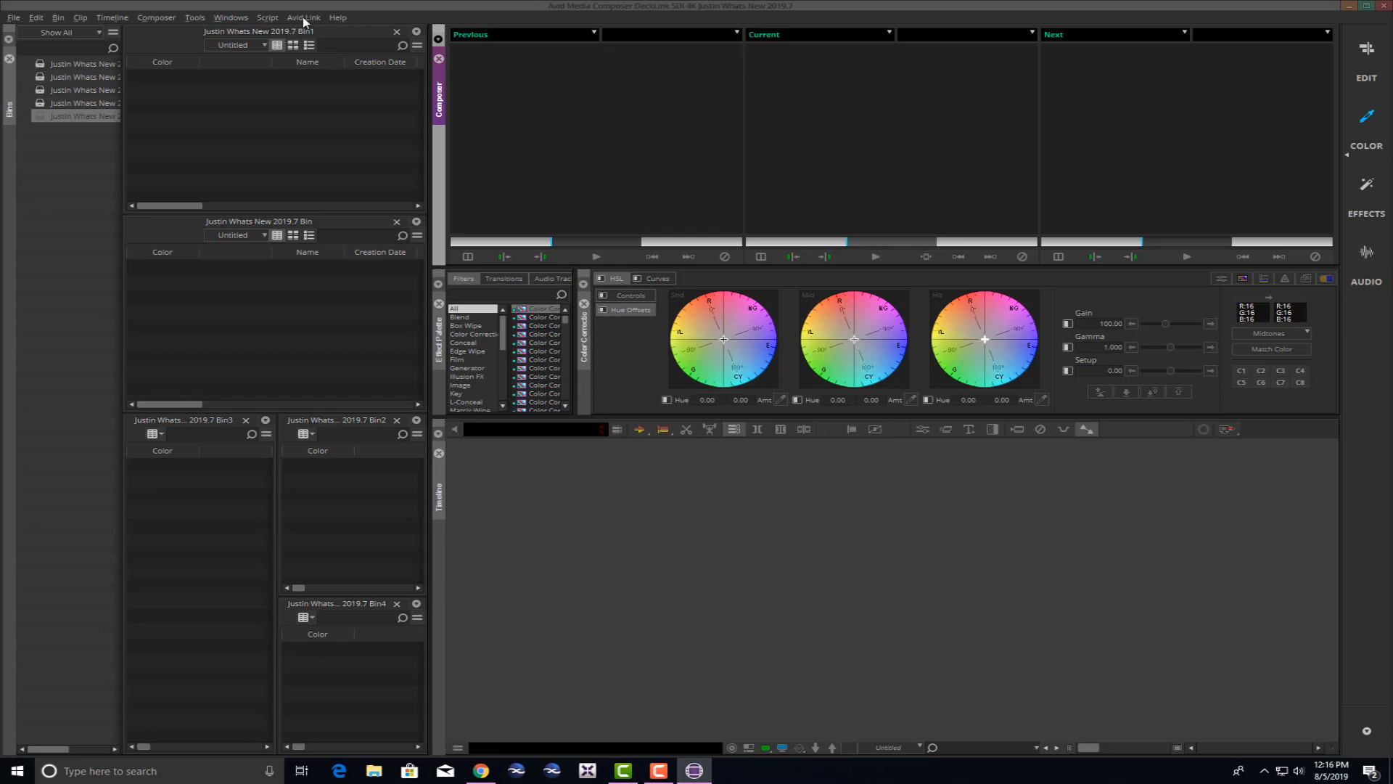
Collapse the Bins sidebar, then drag it back out wide enough to list all five bins.
{"action": "left_click", "coordinate": [243, 18]}
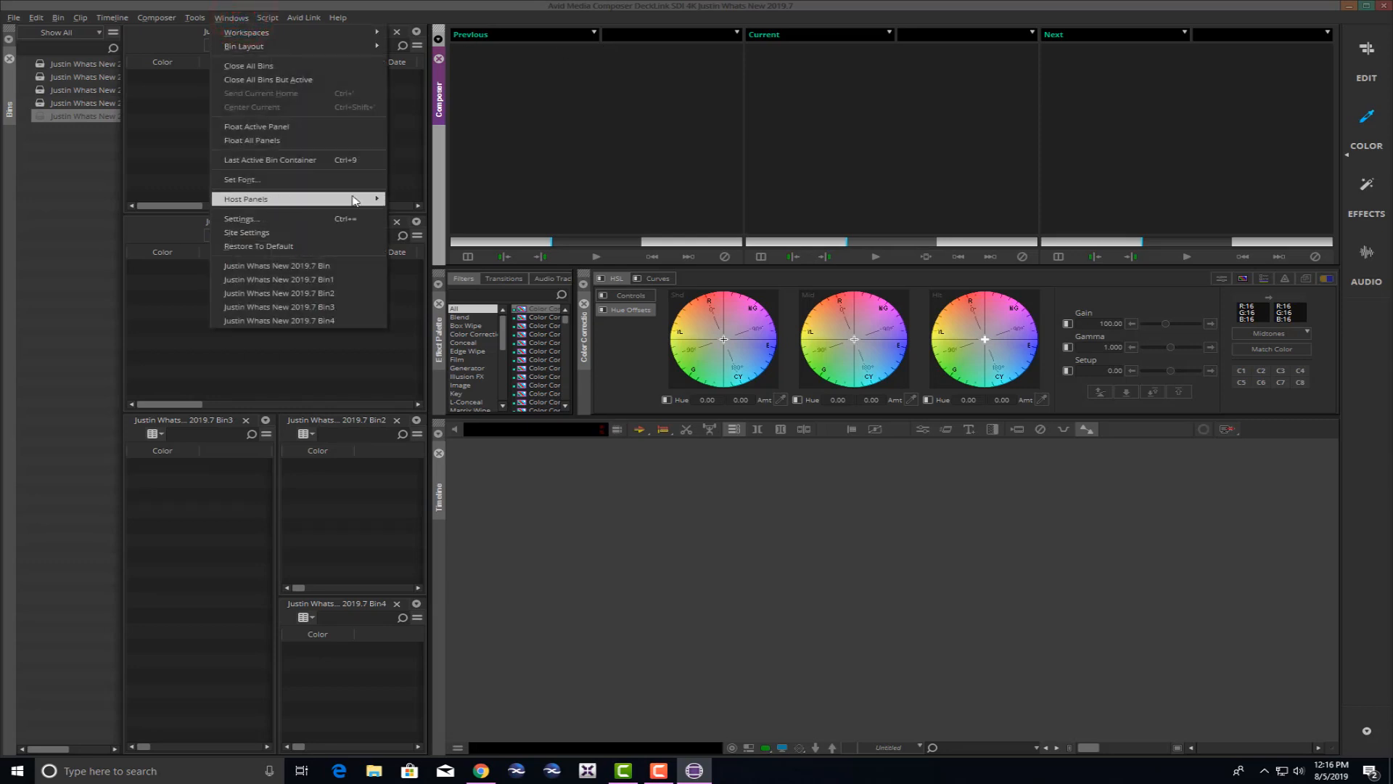
{"action": "mouse_move", "coordinate": [356, 200]}
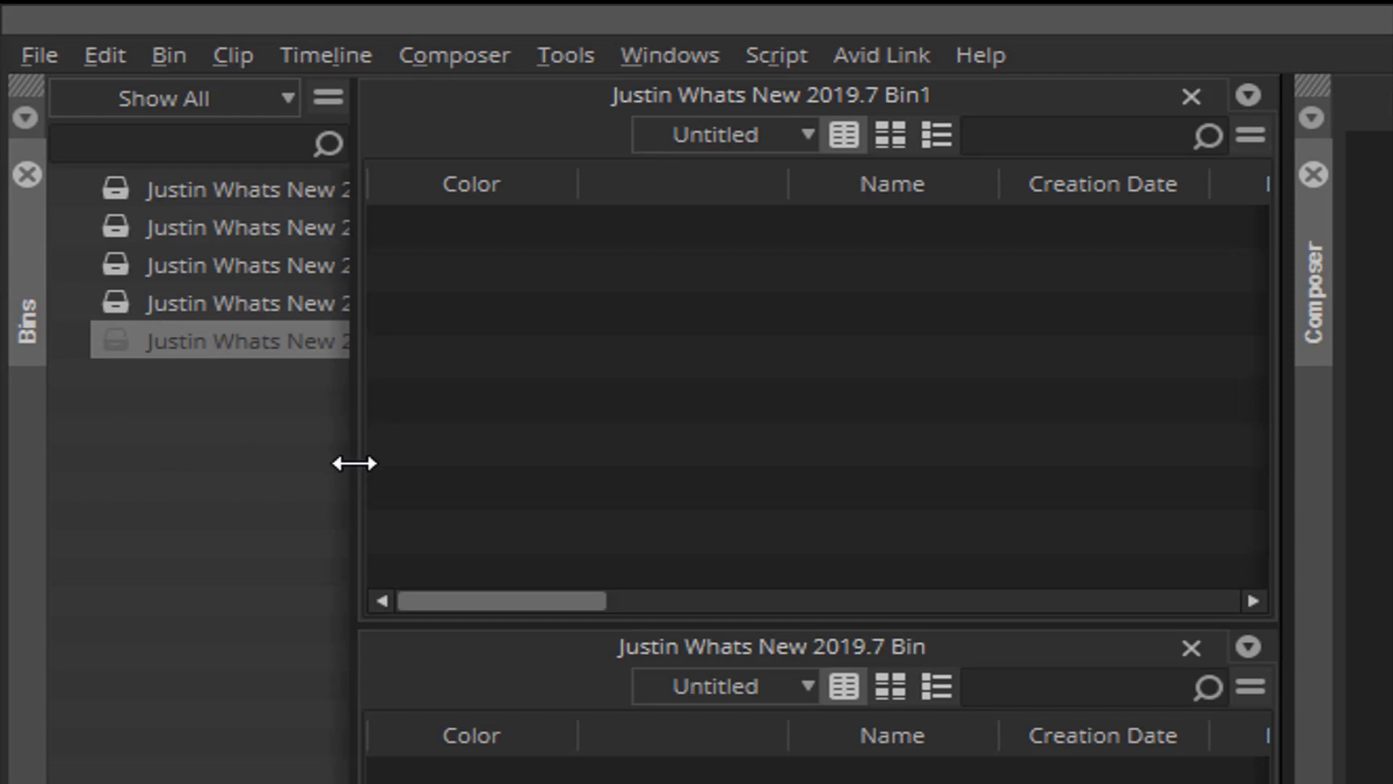
{"action": "left_click_drag", "start_coordinate": [355, 463], "coordinate": [410, 458]}
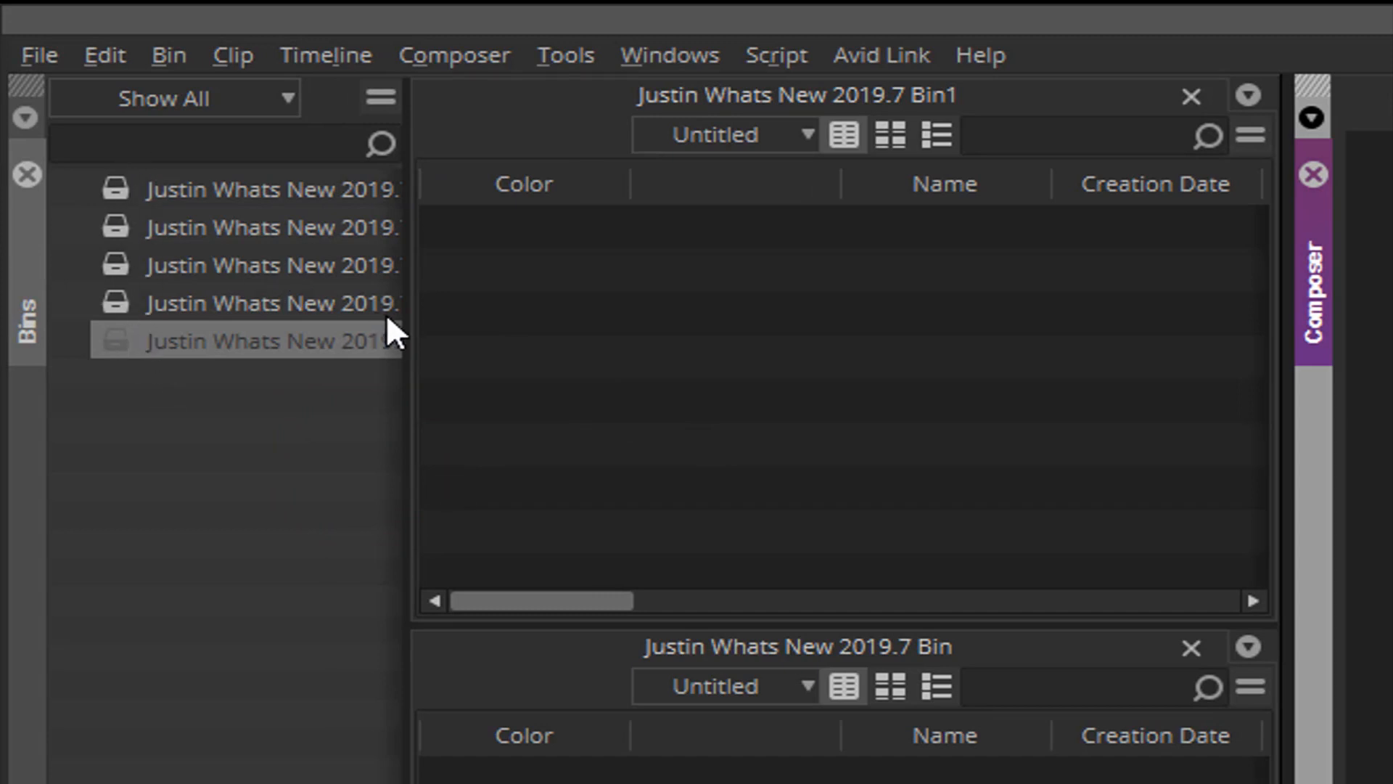
{"action": "left_click_drag", "start_coordinate": [403, 316], "coordinate": [11, 380]}
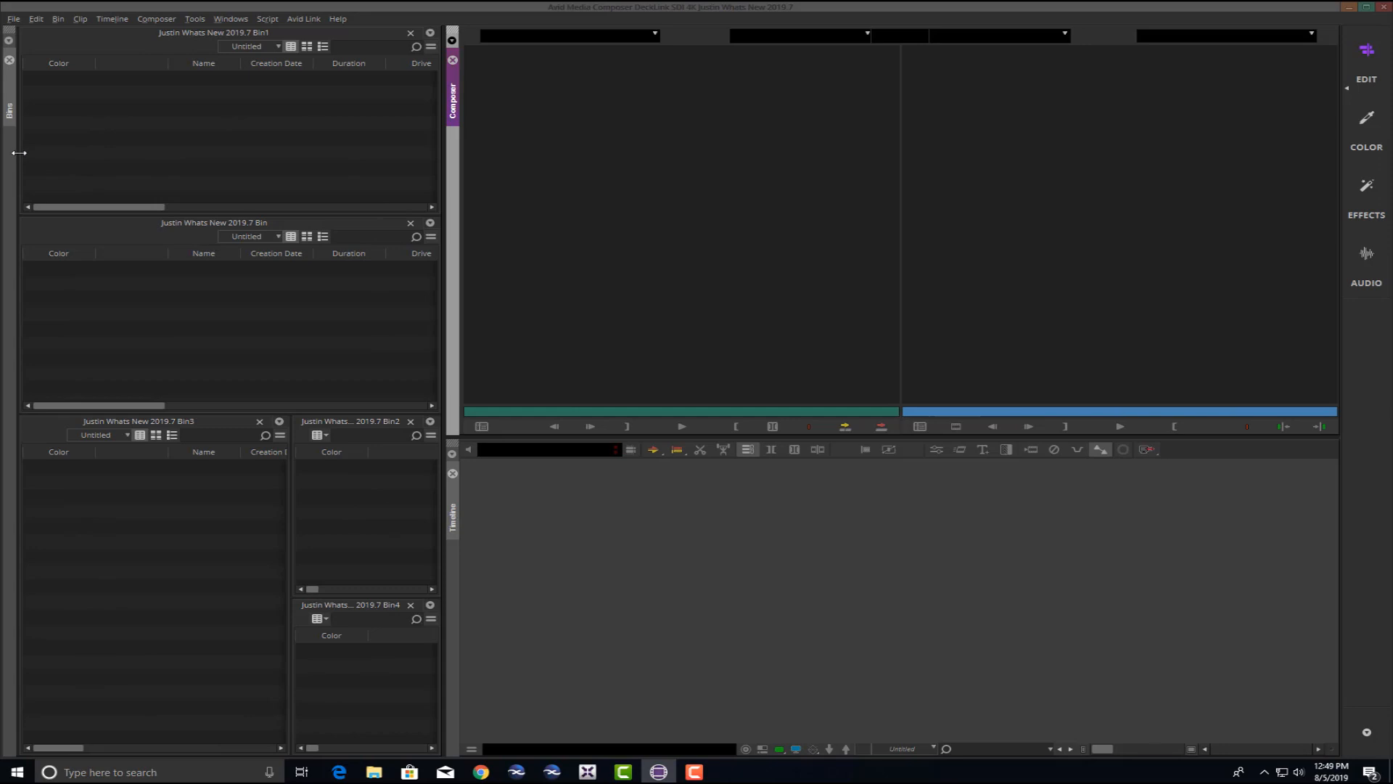
{"action": "left_click_drag", "start_coordinate": [19, 153], "coordinate": [141, 154]}
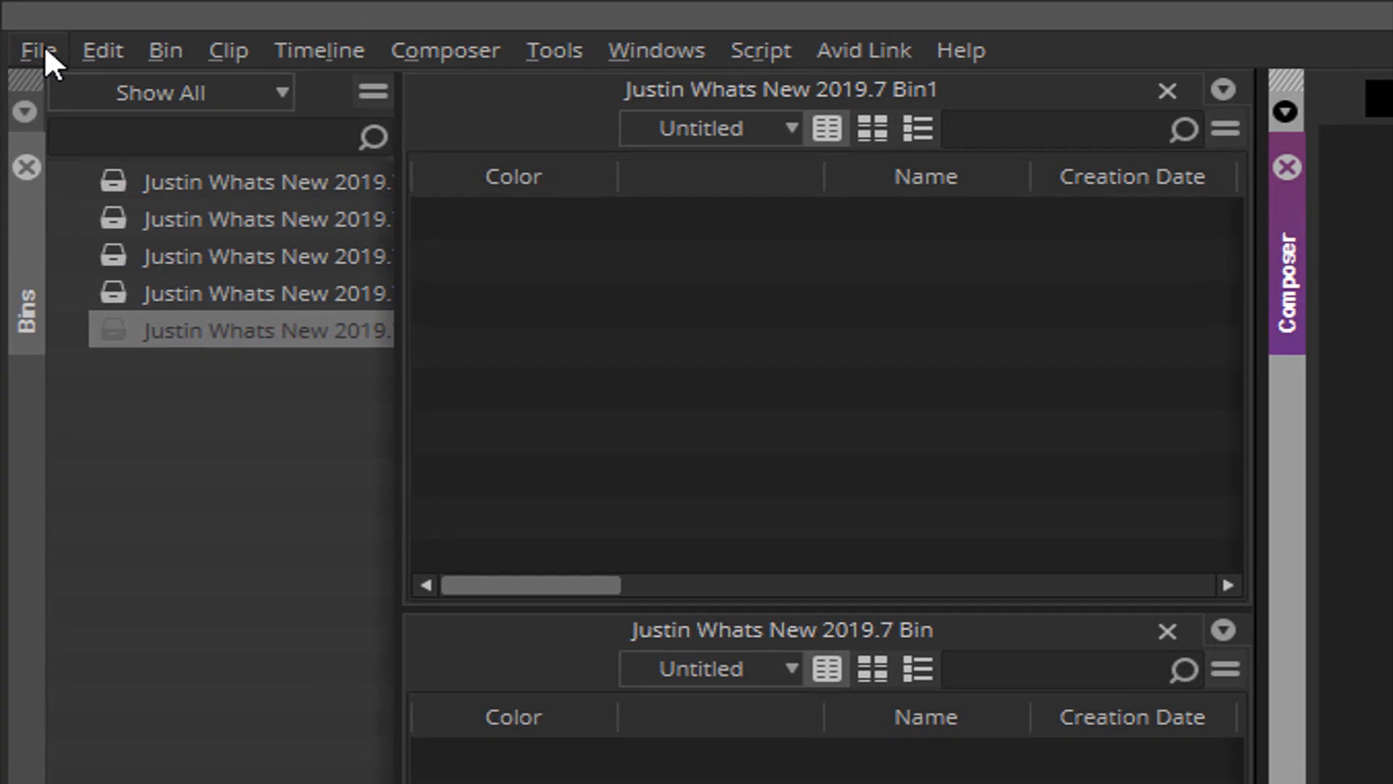
{"action": "left_click", "coordinate": [45, 48]}
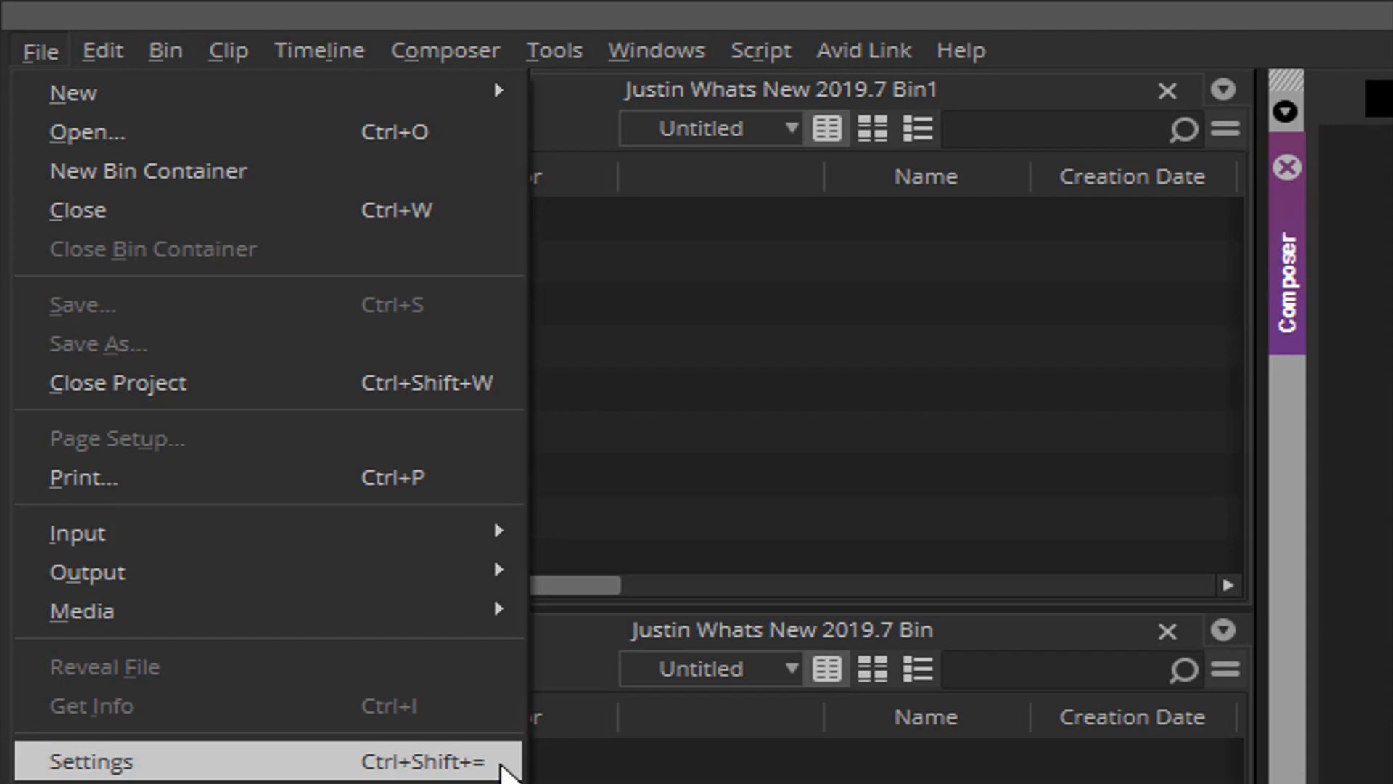
{"action": "left_click", "coordinate": [501, 766]}
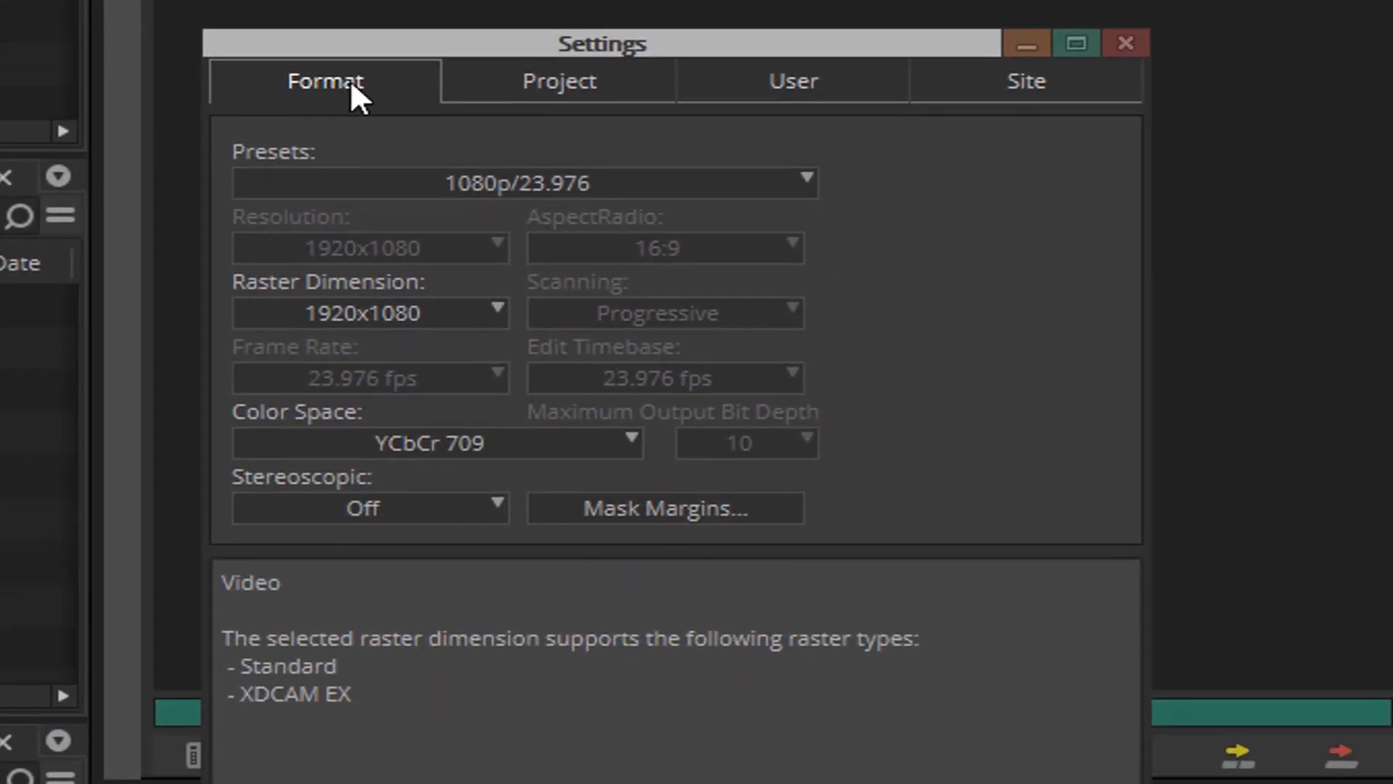
{"action": "left_click", "coordinate": [551, 90]}
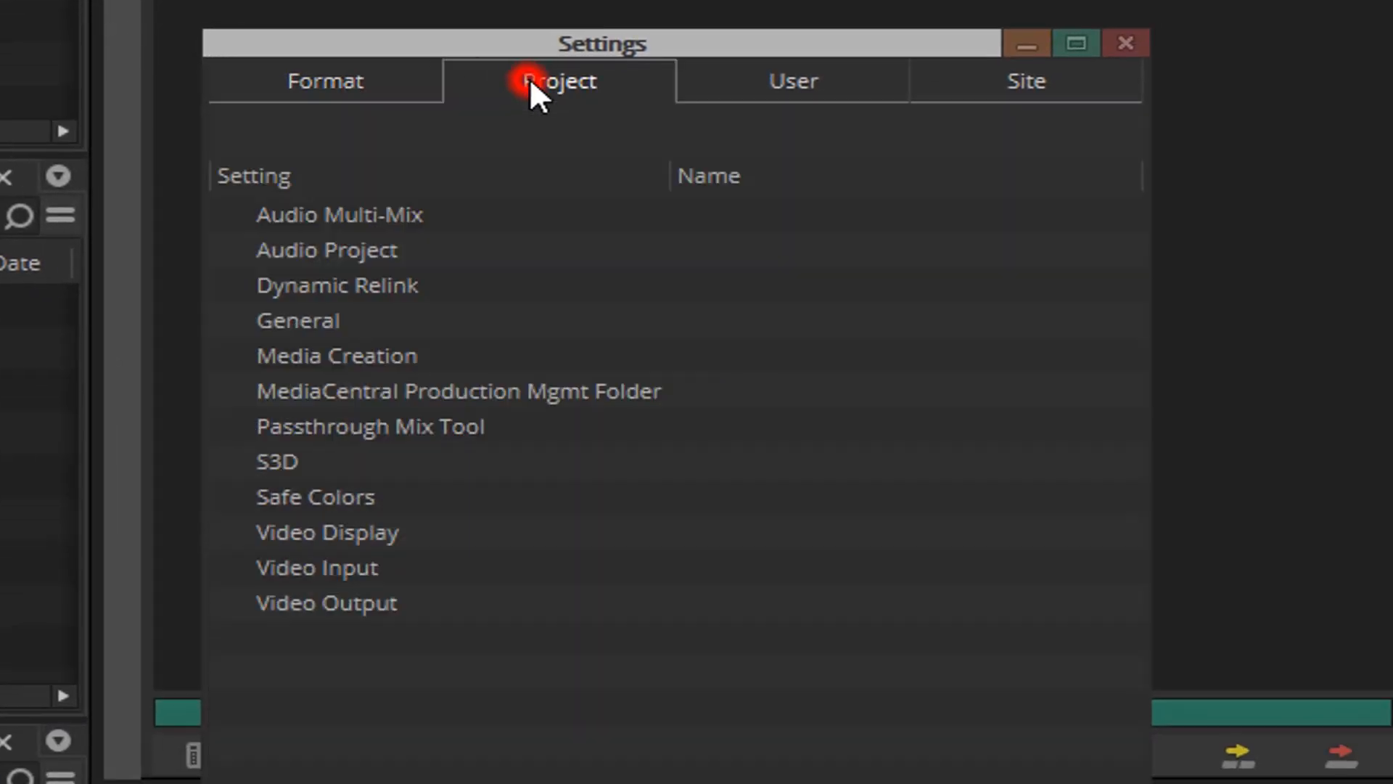
{"action": "left_click", "coordinate": [789, 79]}
{"action": "left_click", "coordinate": [1026, 80]}
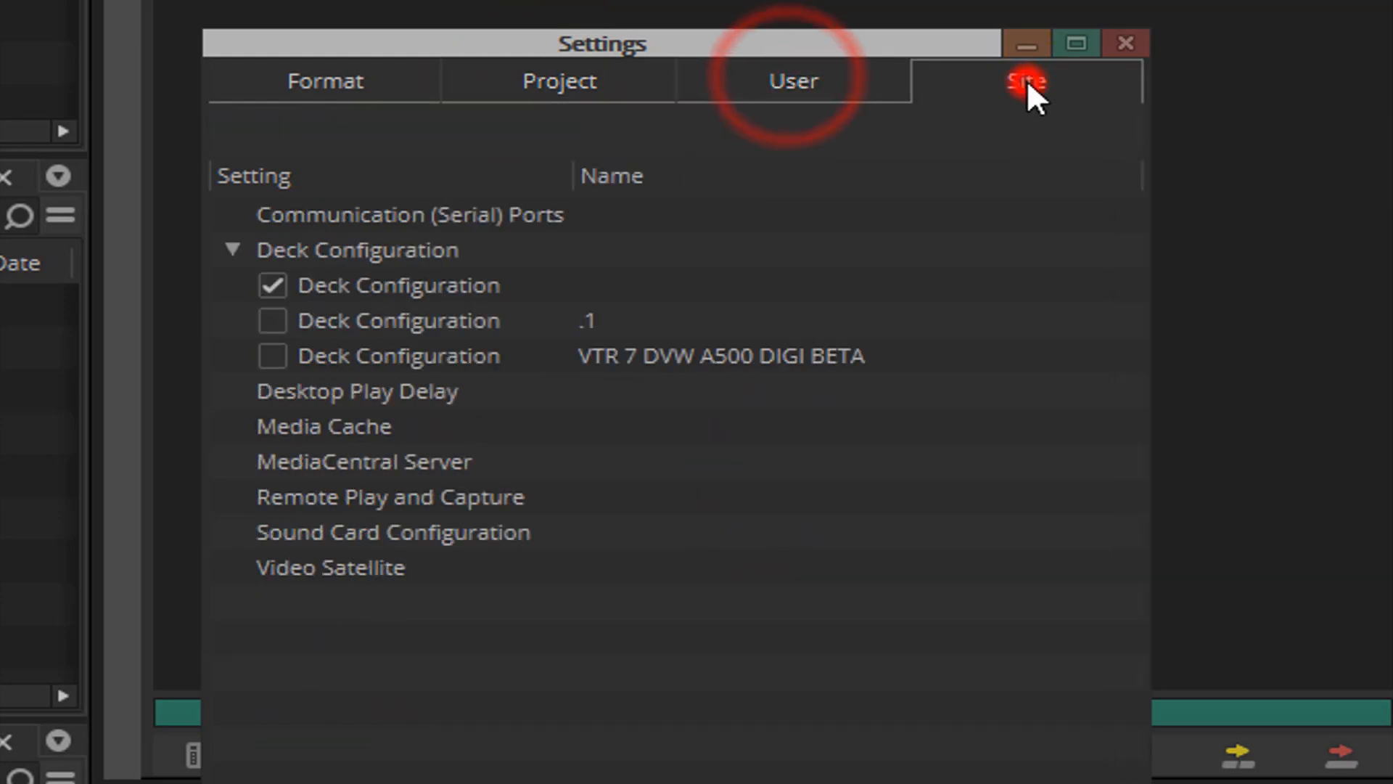
{"action": "left_click", "coordinate": [353, 85]}
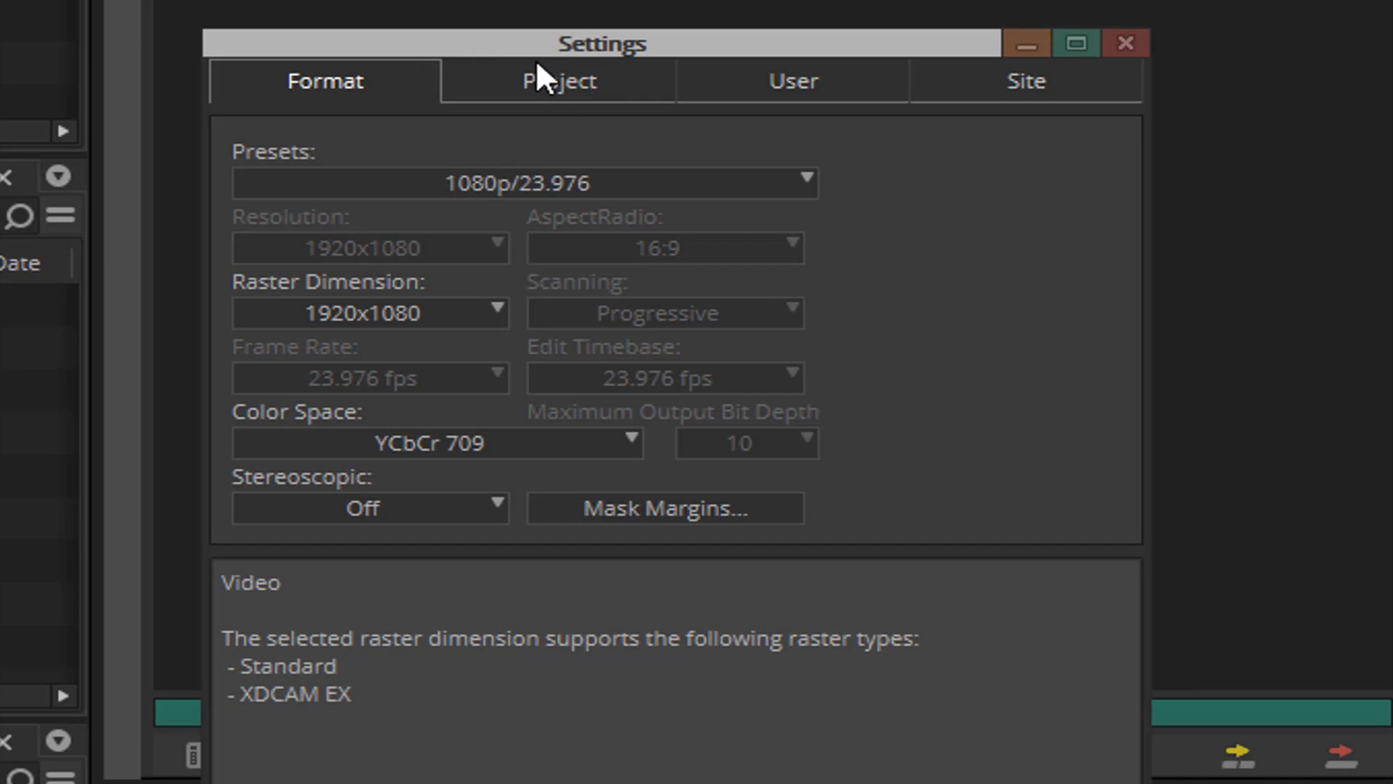
{"action": "left_click", "coordinate": [537, 83]}
{"action": "left_click", "coordinate": [791, 72]}
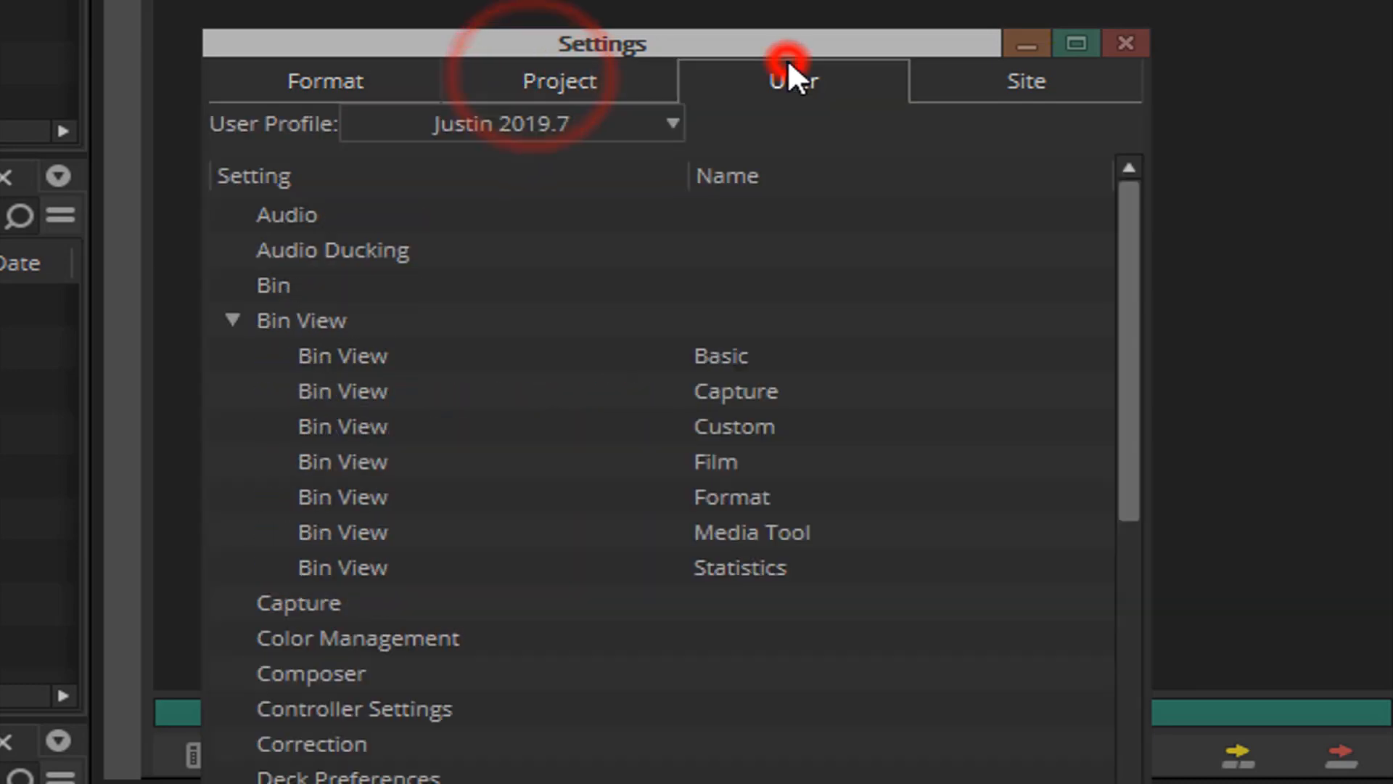
{"action": "left_click", "coordinate": [1030, 81]}
{"action": "left_click", "coordinate": [304, 80]}
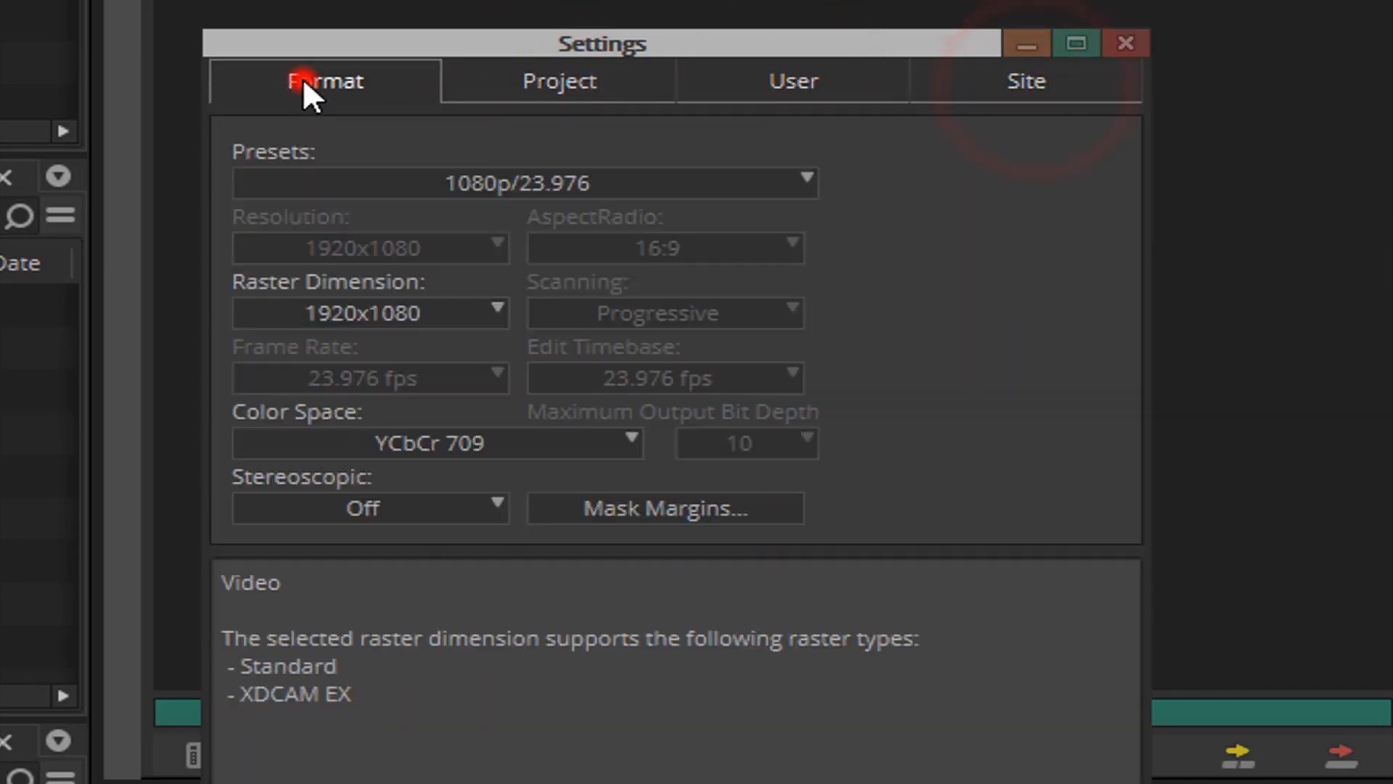
{"action": "left_click", "coordinate": [779, 82]}
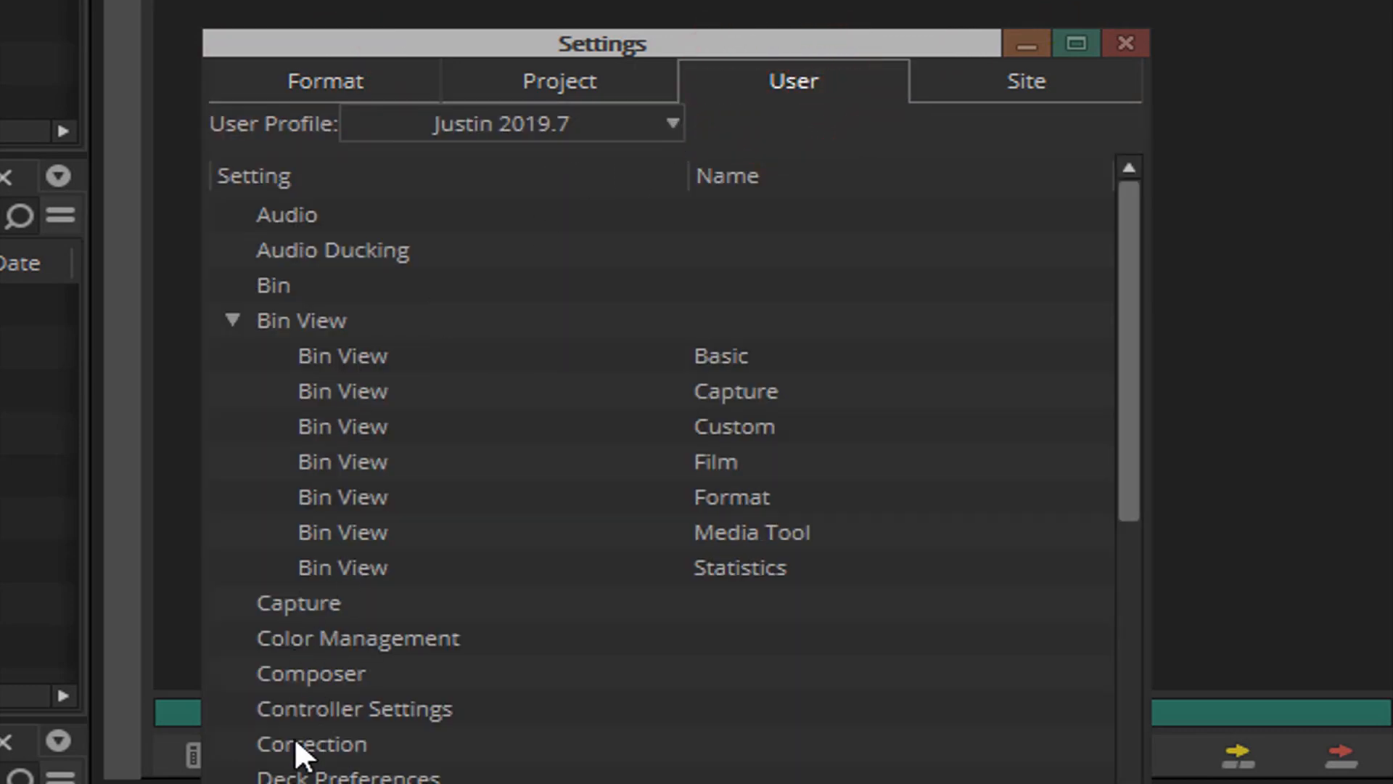
{"action": "left_click", "coordinate": [593, 78]}
{"action": "left_click", "coordinate": [781, 81]}
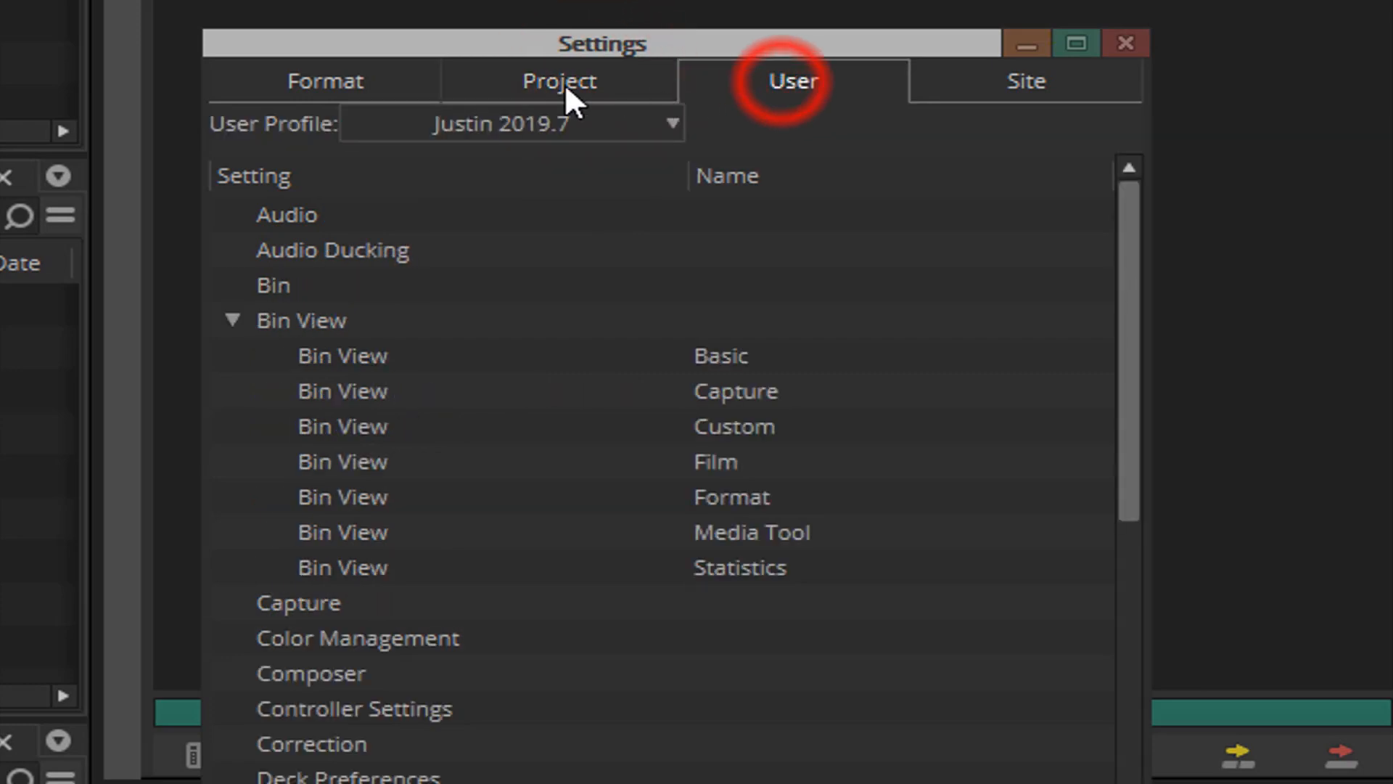
{"action": "left_click", "coordinate": [563, 86]}
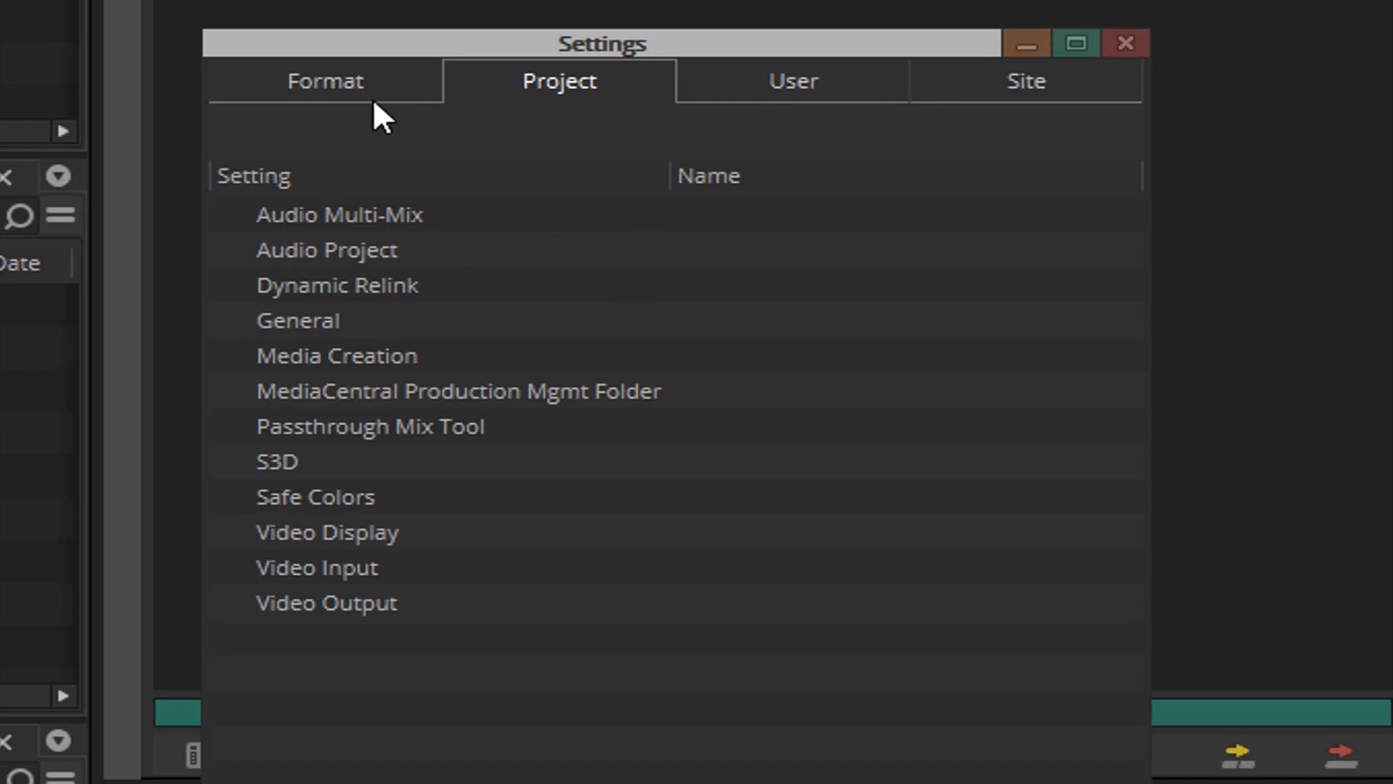
{"action": "left_click", "coordinate": [380, 80]}
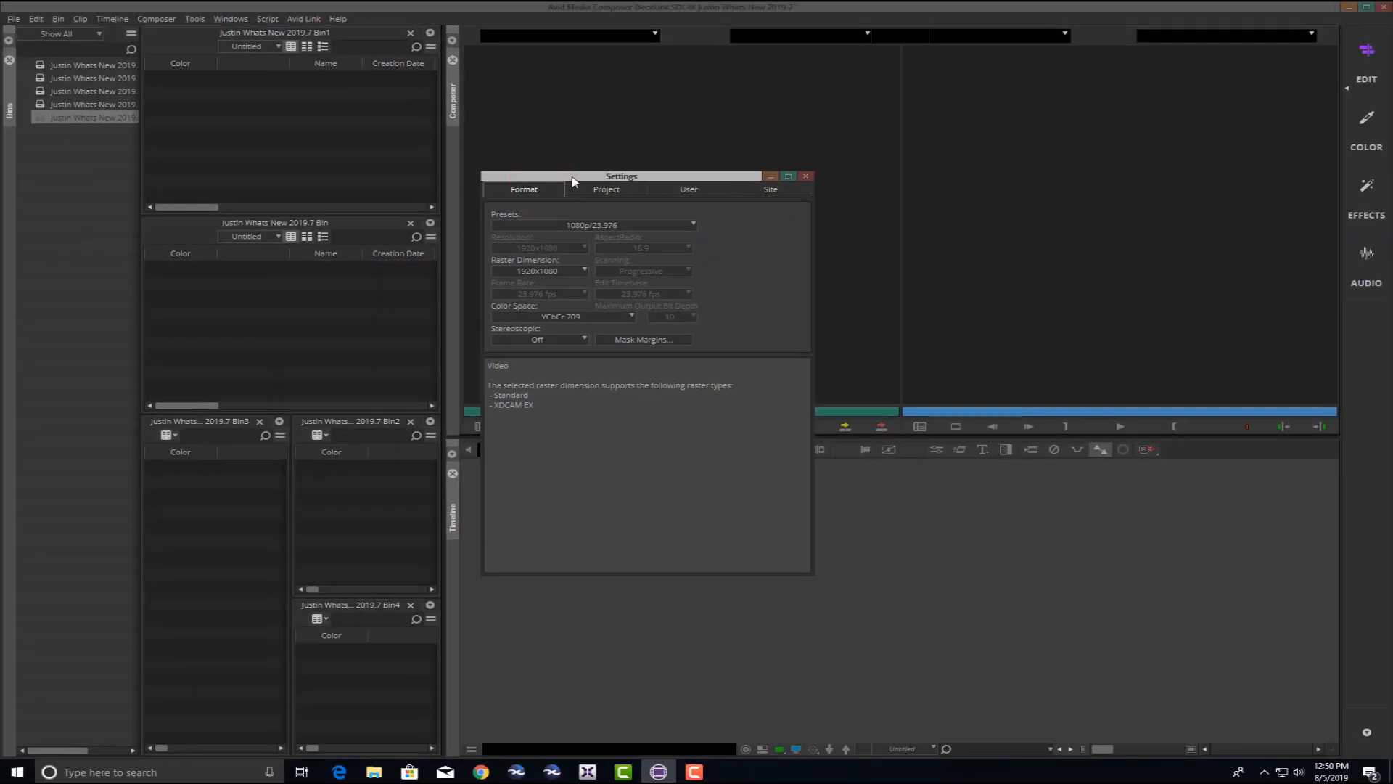
{"action": "left_click_drag", "start_coordinate": [550, 111], "coordinate": [553, 108]}
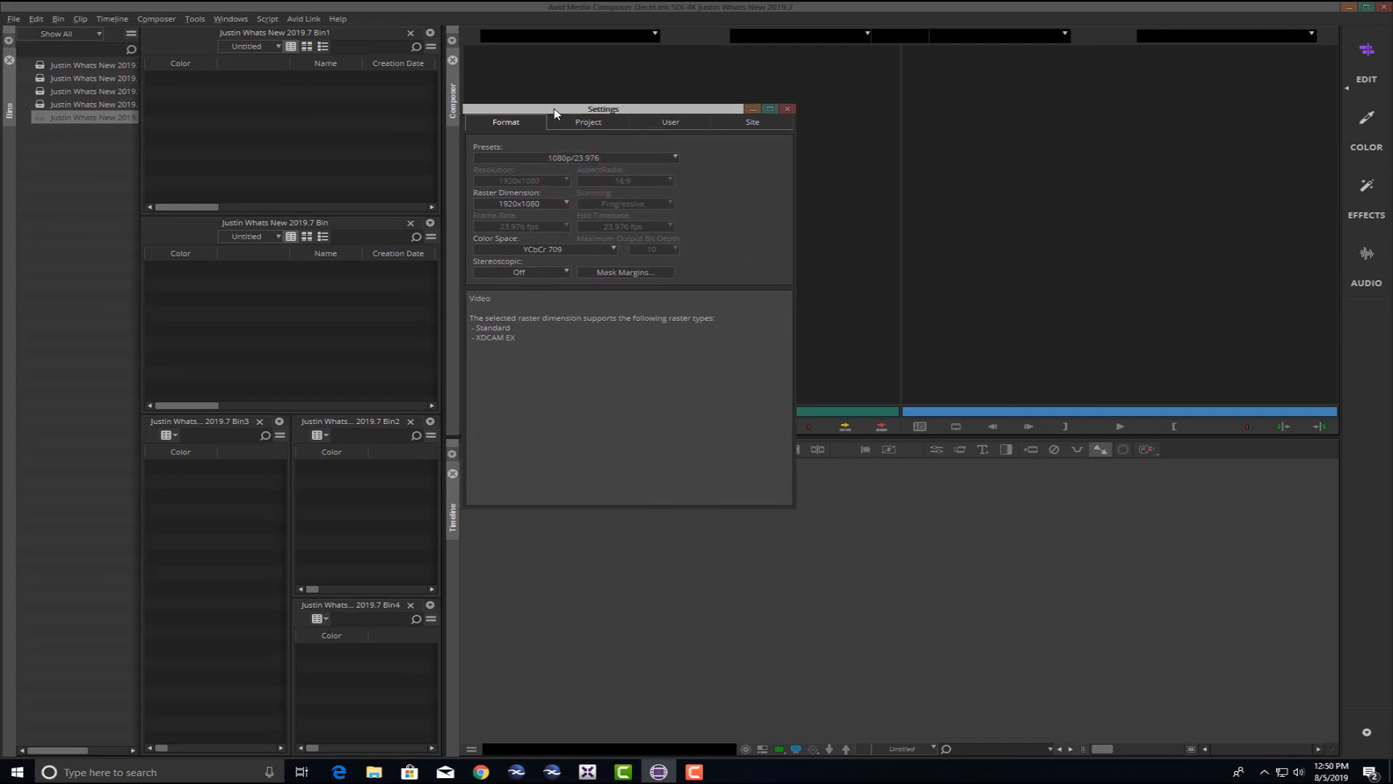
{"action": "left_click", "coordinate": [589, 122]}
{"action": "left_click", "coordinate": [670, 121]}
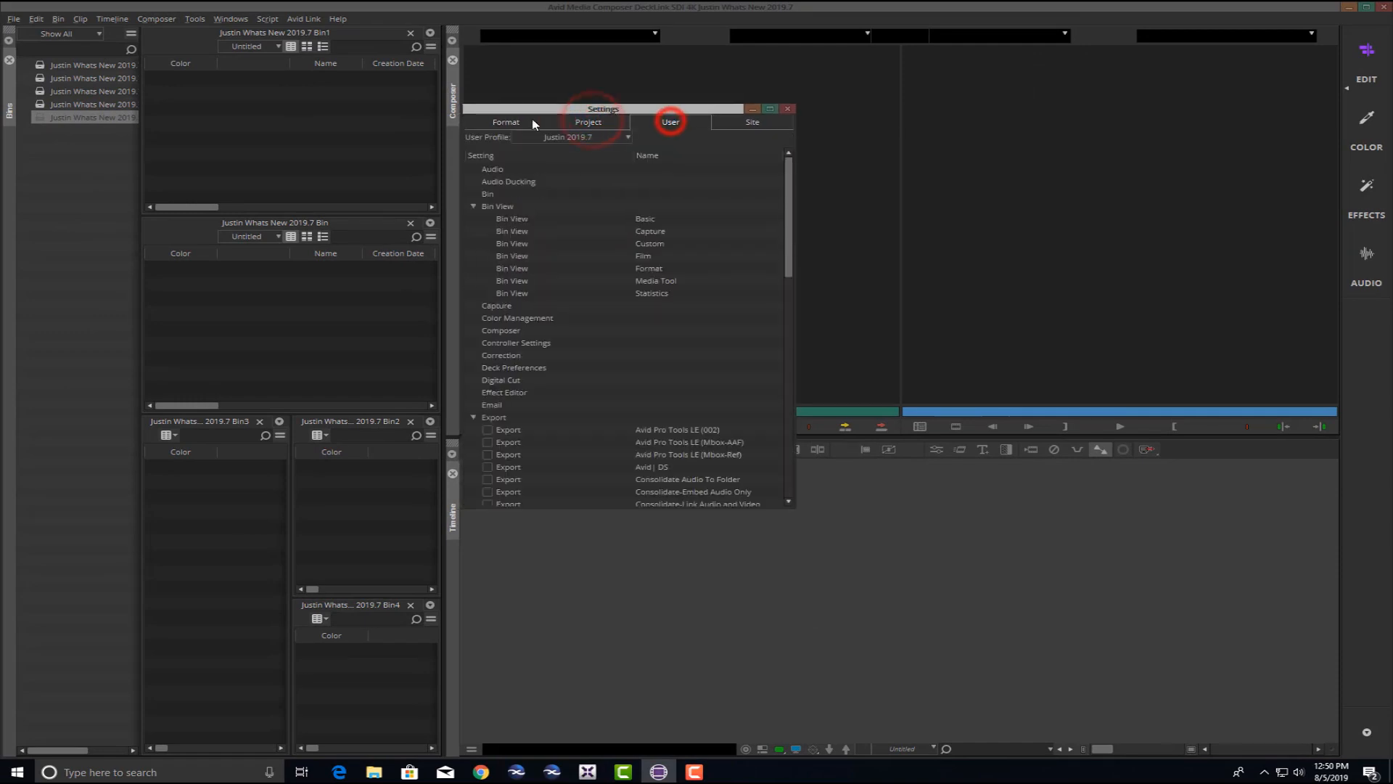
{"action": "left_click", "coordinate": [516, 124]}
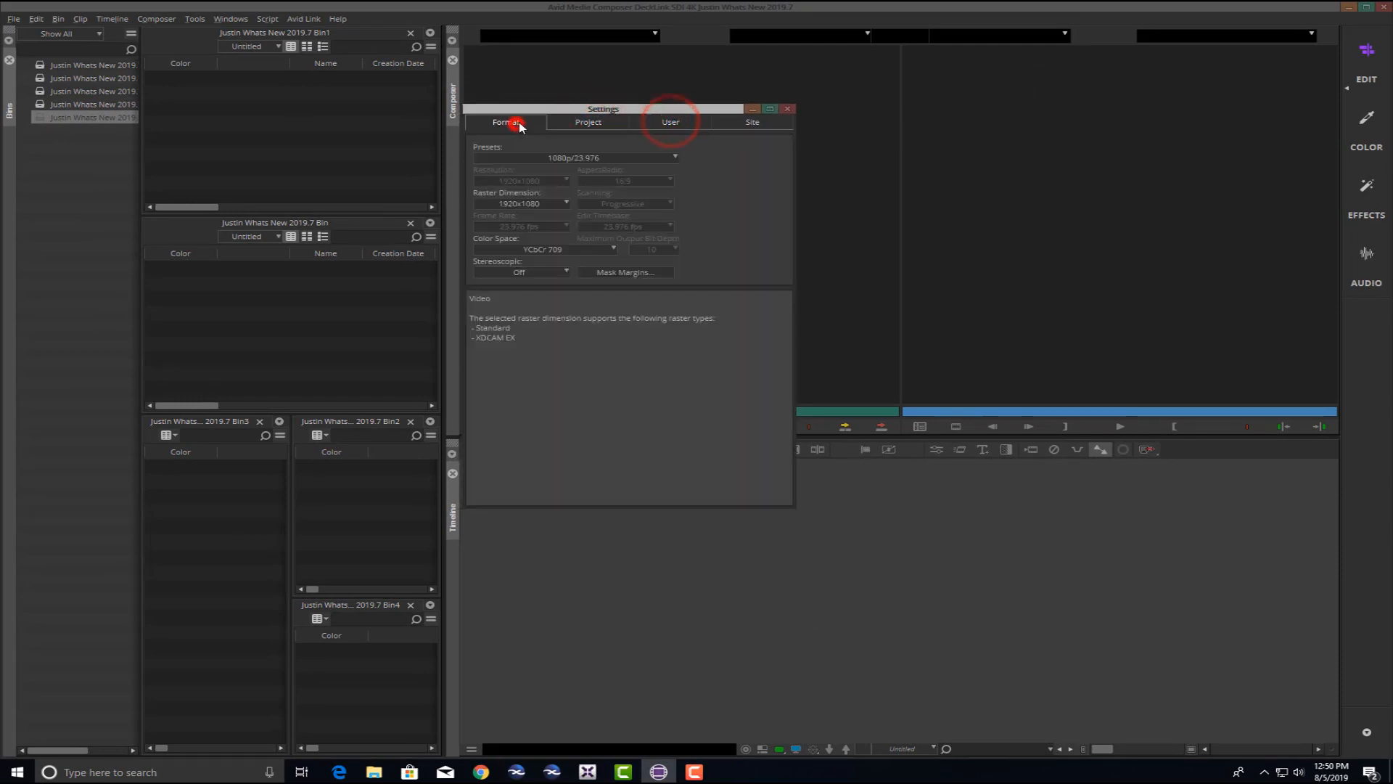
{"action": "left_click", "coordinate": [787, 109]}
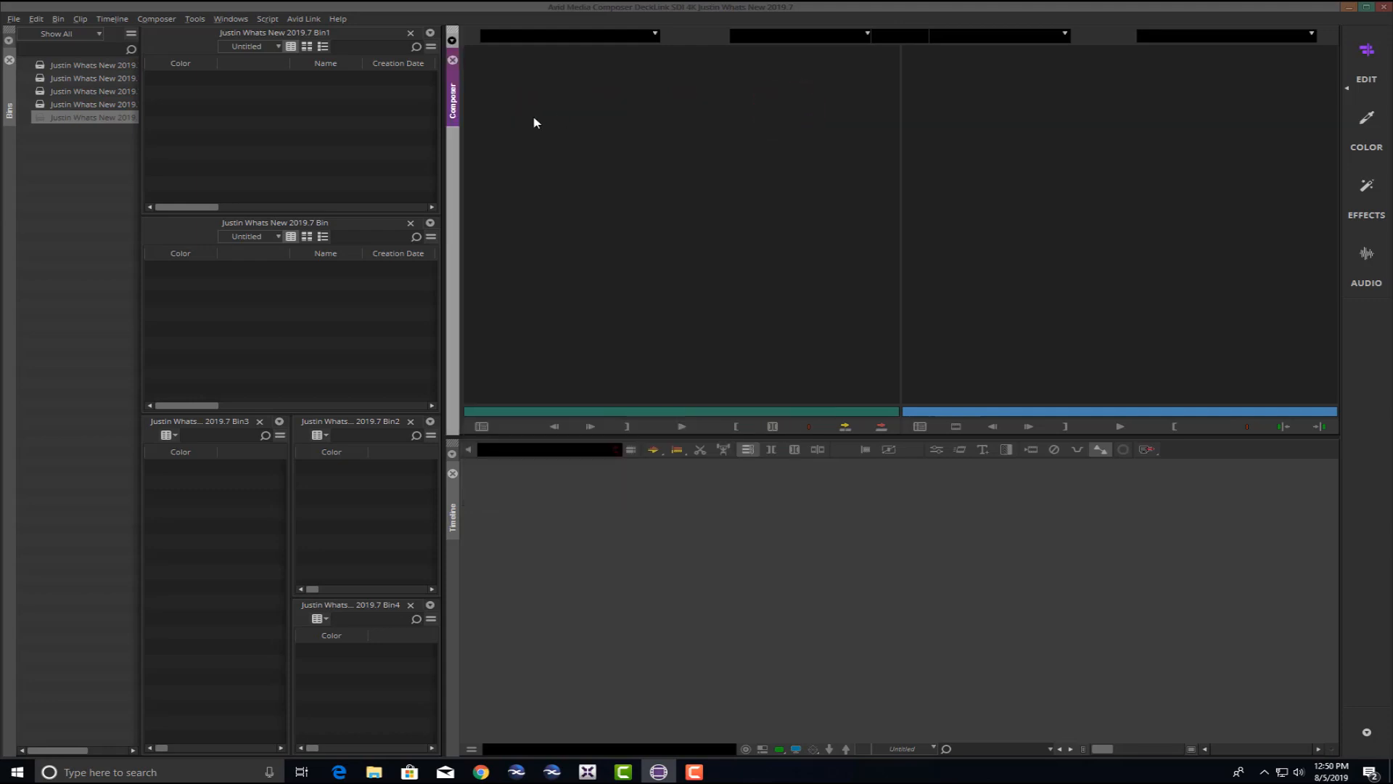
Close Bin4 from the bins list and reopen it as a separate floating window.
{"action": "left_click", "coordinate": [41, 118]}
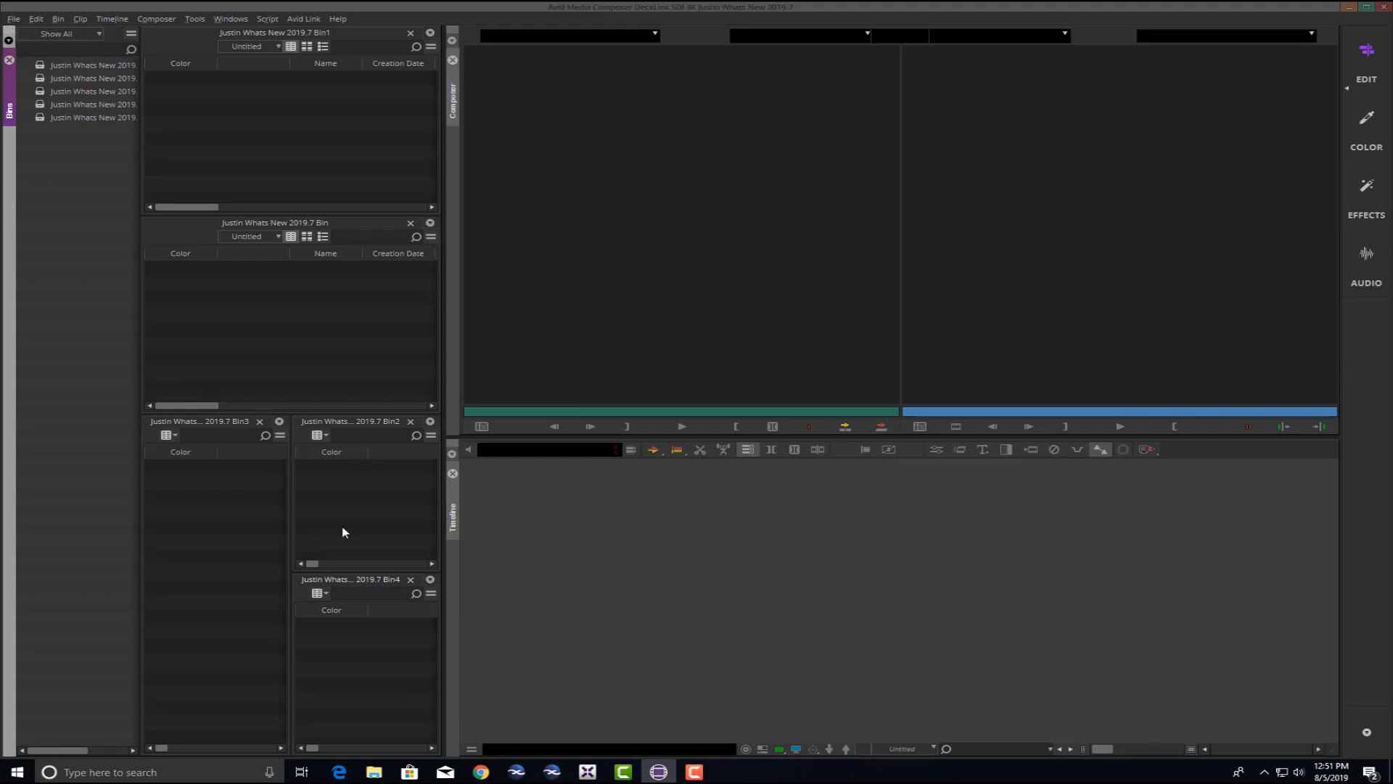
{"action": "left_click", "coordinate": [138, 124]}
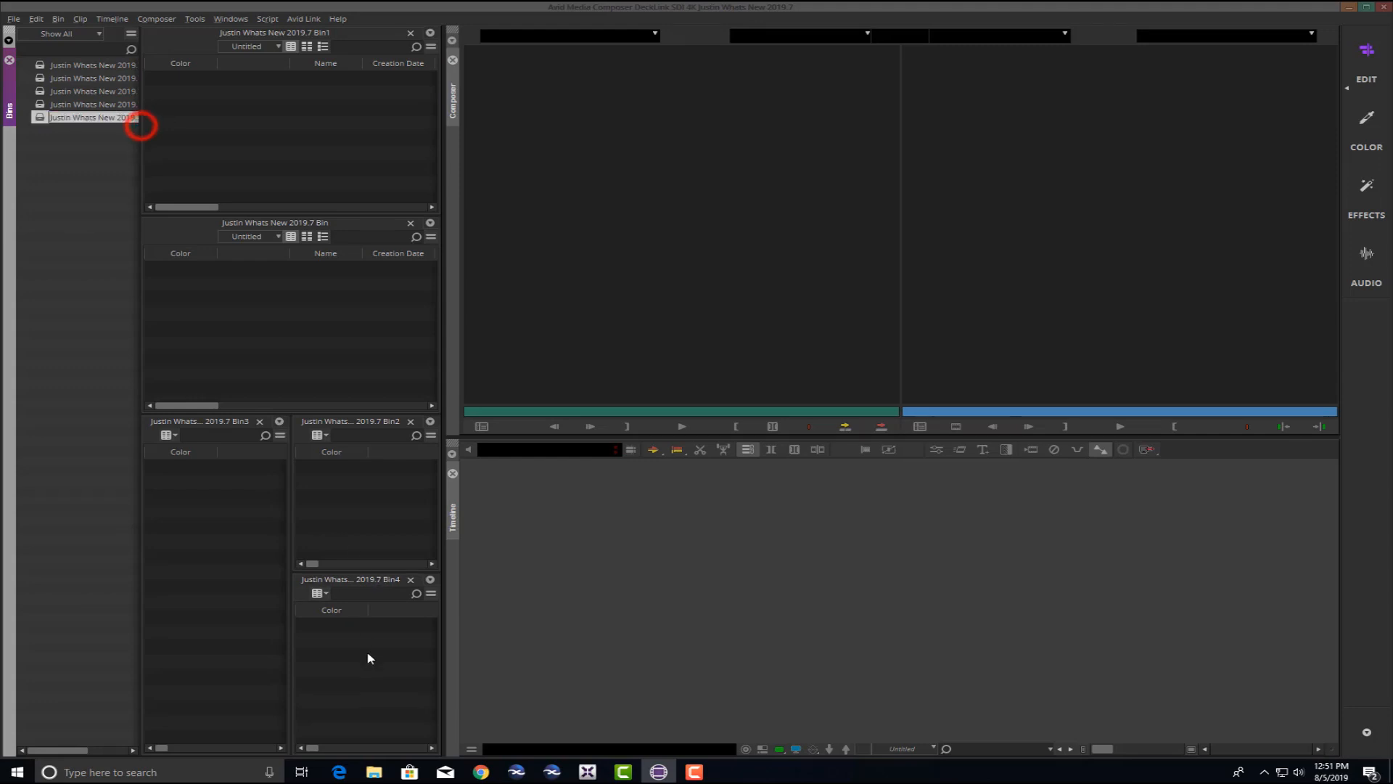
{"action": "left_click", "coordinate": [363, 653]}
{"action": "right_click", "coordinate": [42, 119]}
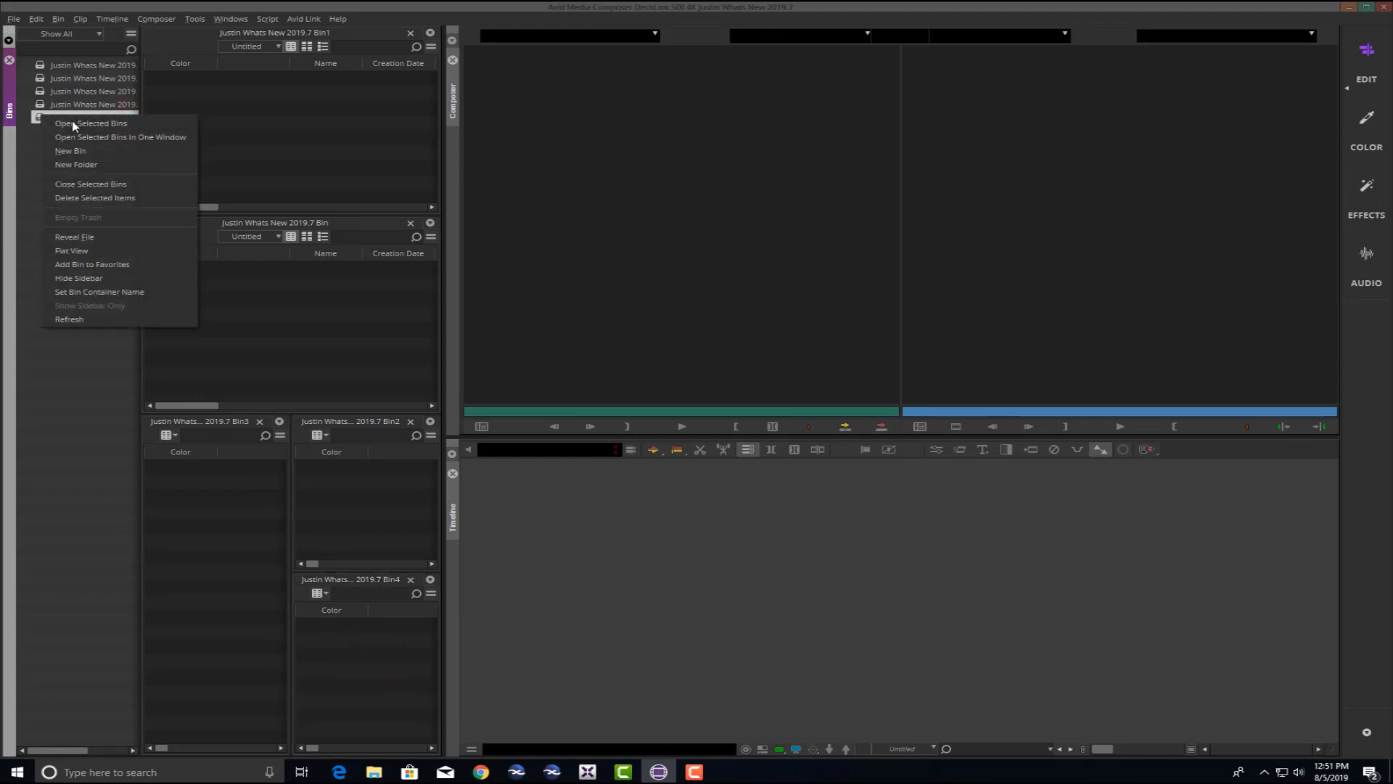
{"action": "left_click", "coordinate": [87, 182]}
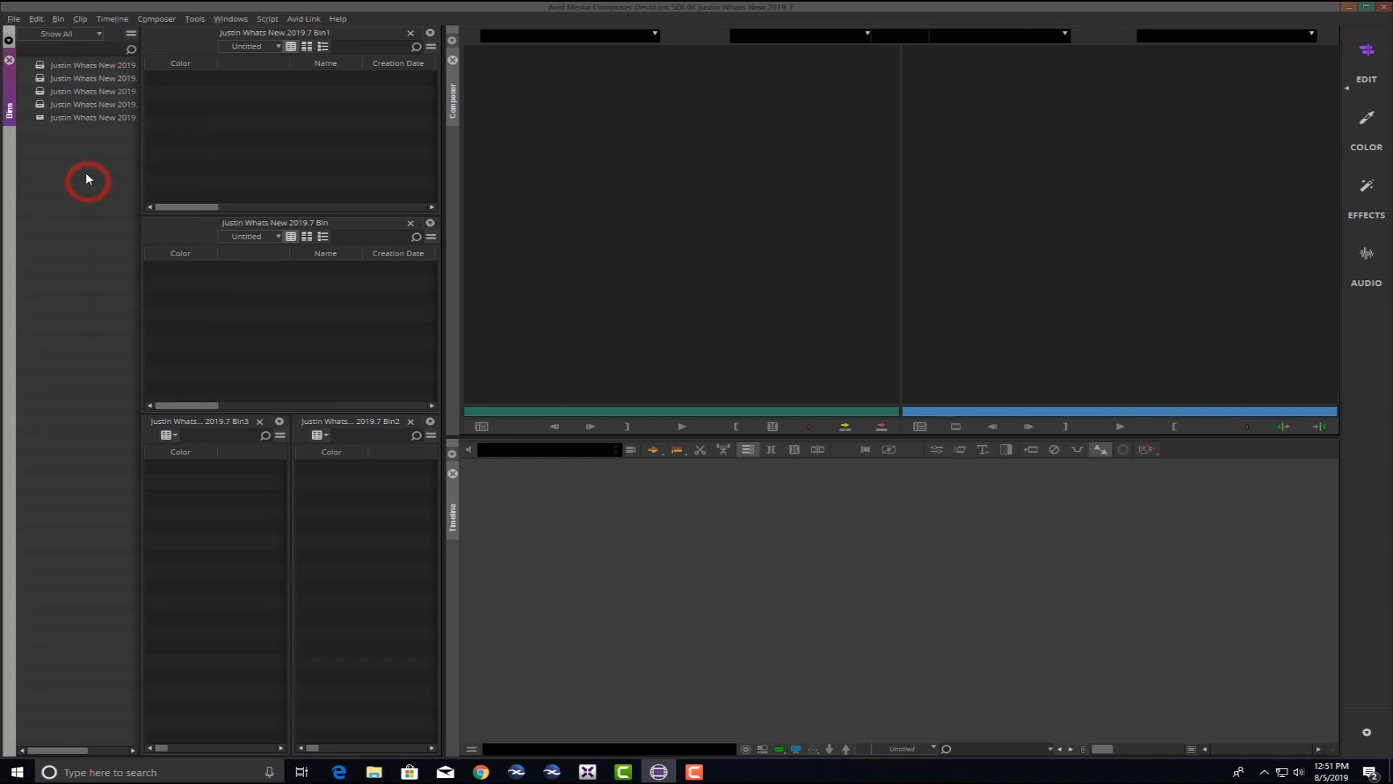
{"action": "double_click", "coordinate": [41, 120]}
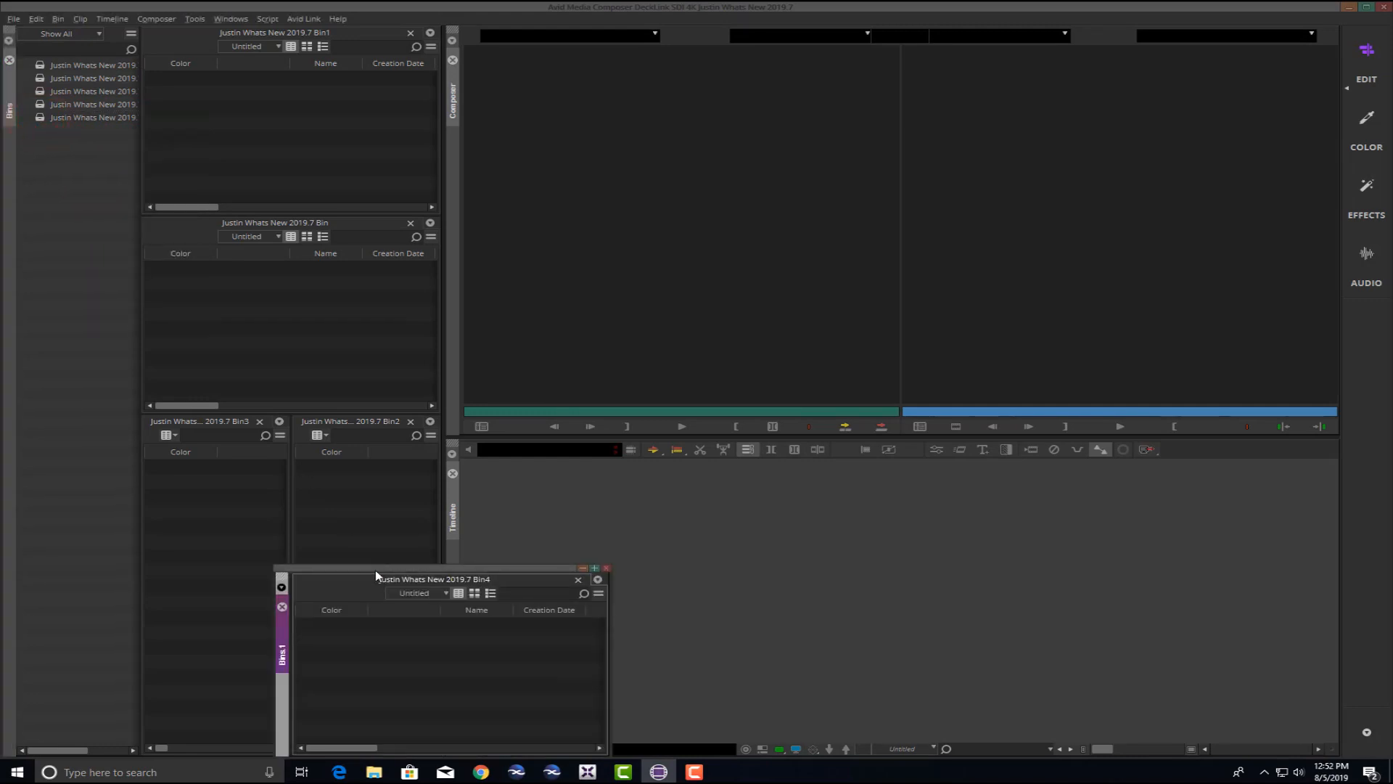
Enlarge and reposition the floating Bin4 window and show a bins list inside it.
{"action": "left_click_drag", "start_coordinate": [376, 569], "coordinate": [354, 148]}
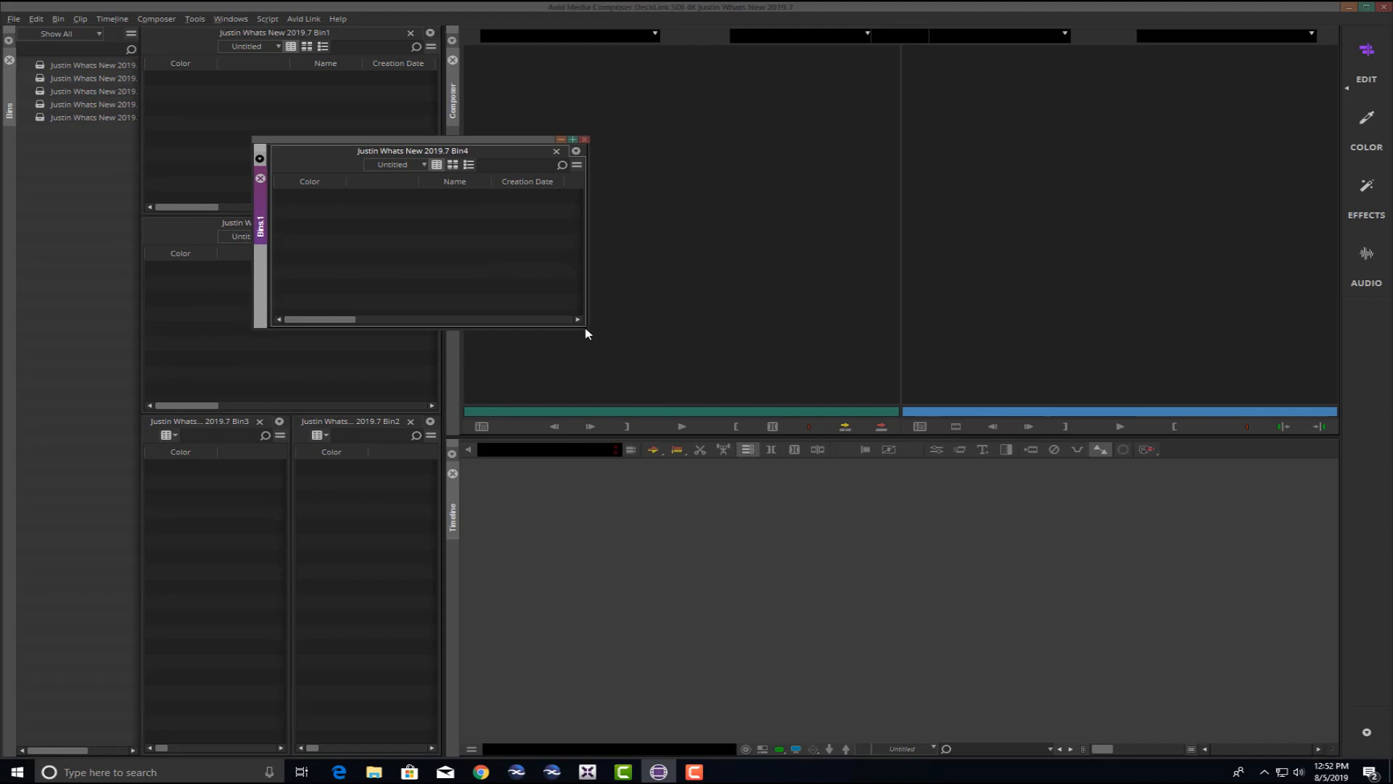
{"action": "left_click_drag", "start_coordinate": [588, 330], "coordinate": [663, 477]}
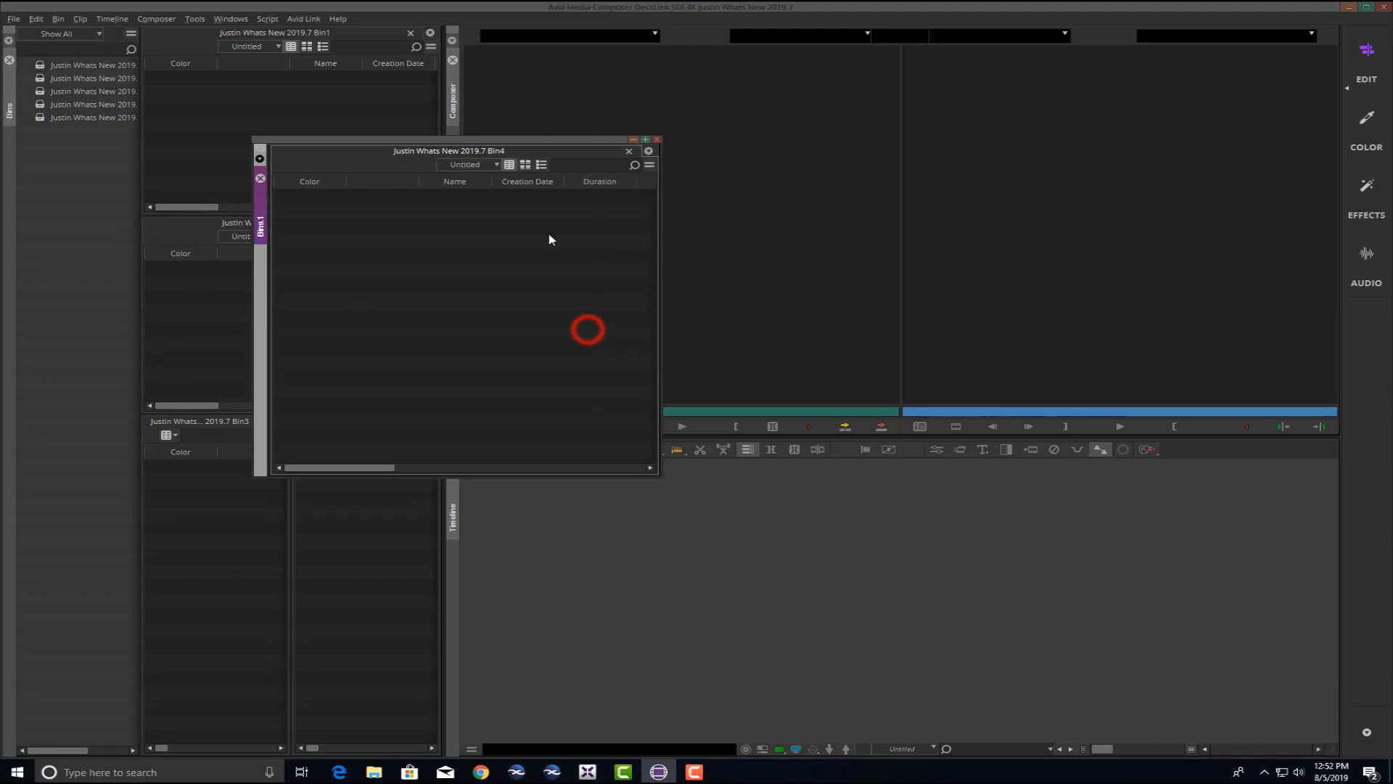
{"action": "left_click_drag", "start_coordinate": [485, 138], "coordinate": [827, 135]}
{"action": "left_click", "coordinate": [204, 109]}
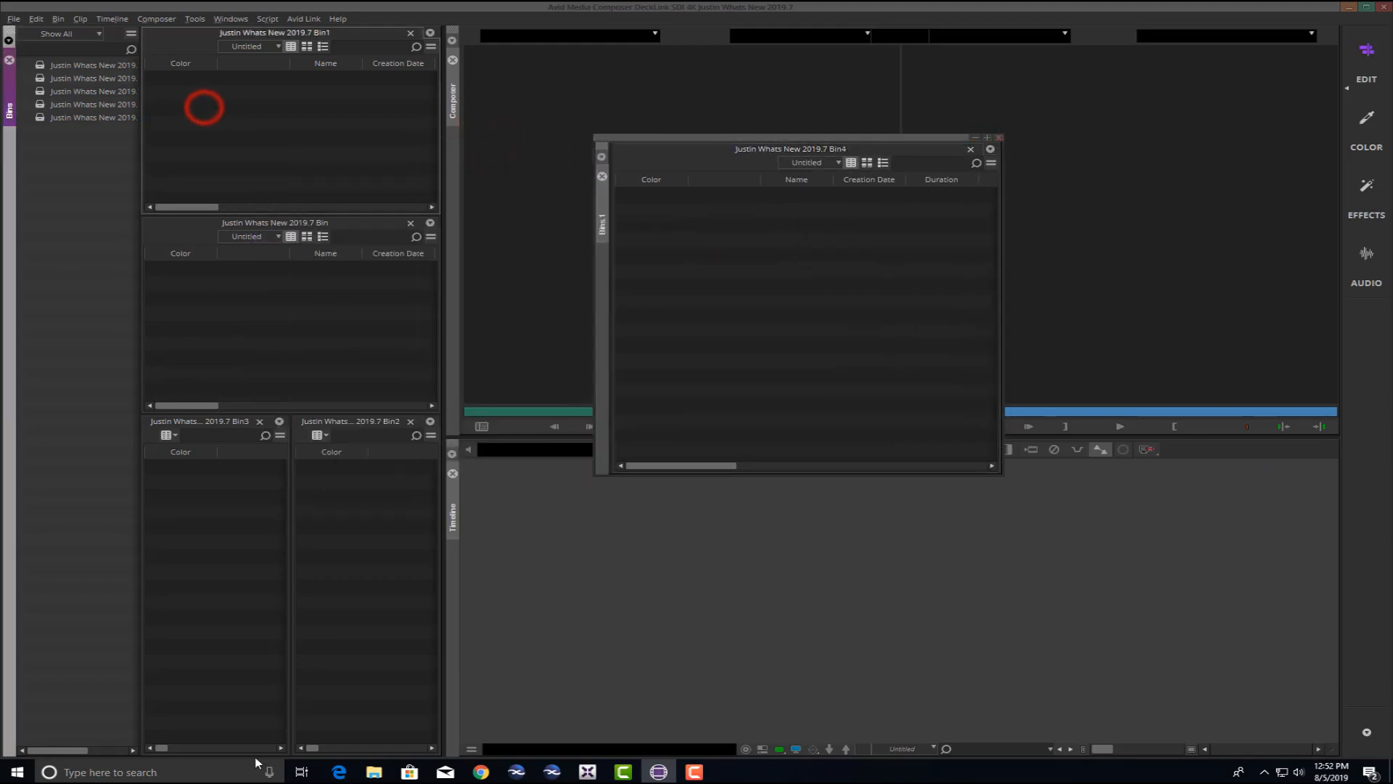
{"action": "left_click", "coordinate": [610, 253]}
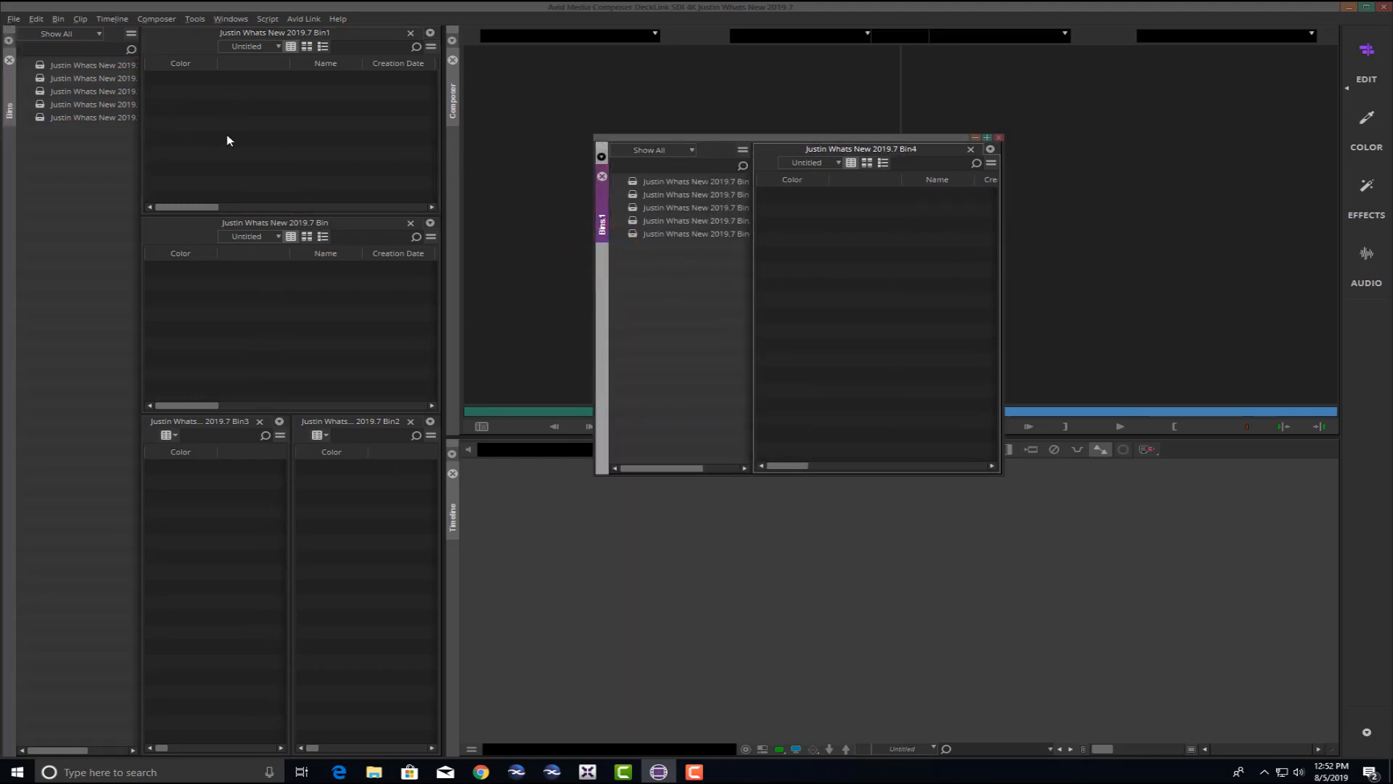
{"action": "right_click", "coordinate": [48, 160]}
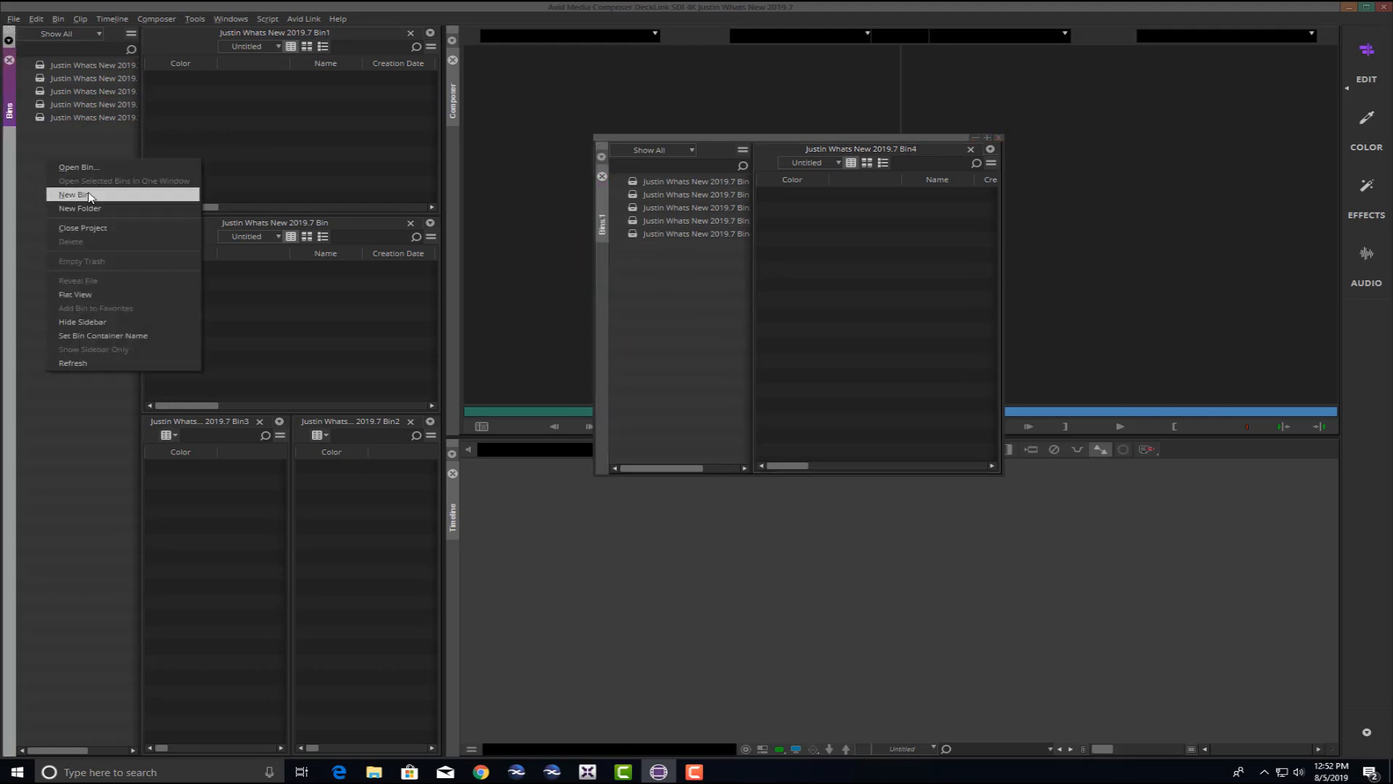
Create Bin5 below Bin4 in the floating window and dock that window beside the left bins.
{"action": "left_click", "coordinate": [87, 195]}
{"action": "left_click_drag", "start_coordinate": [323, 34], "coordinate": [932, 344]}
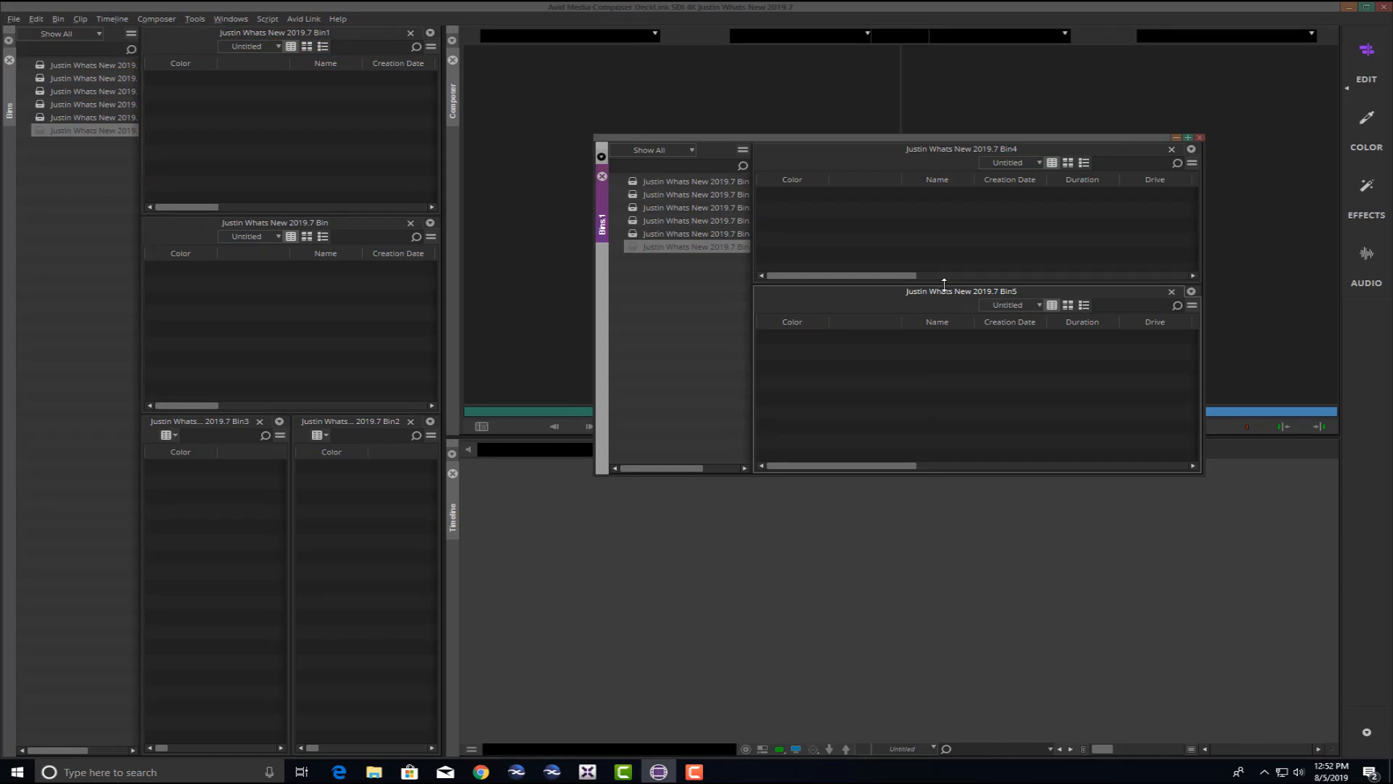
{"action": "mouse_move", "coordinate": [948, 283]}
{"action": "left_mouse_down"}
{"action": "mouse_move", "coordinate": [939, 325]}
{"action": "mouse_move", "coordinate": [936, 296]}
{"action": "left_mouse_up"}
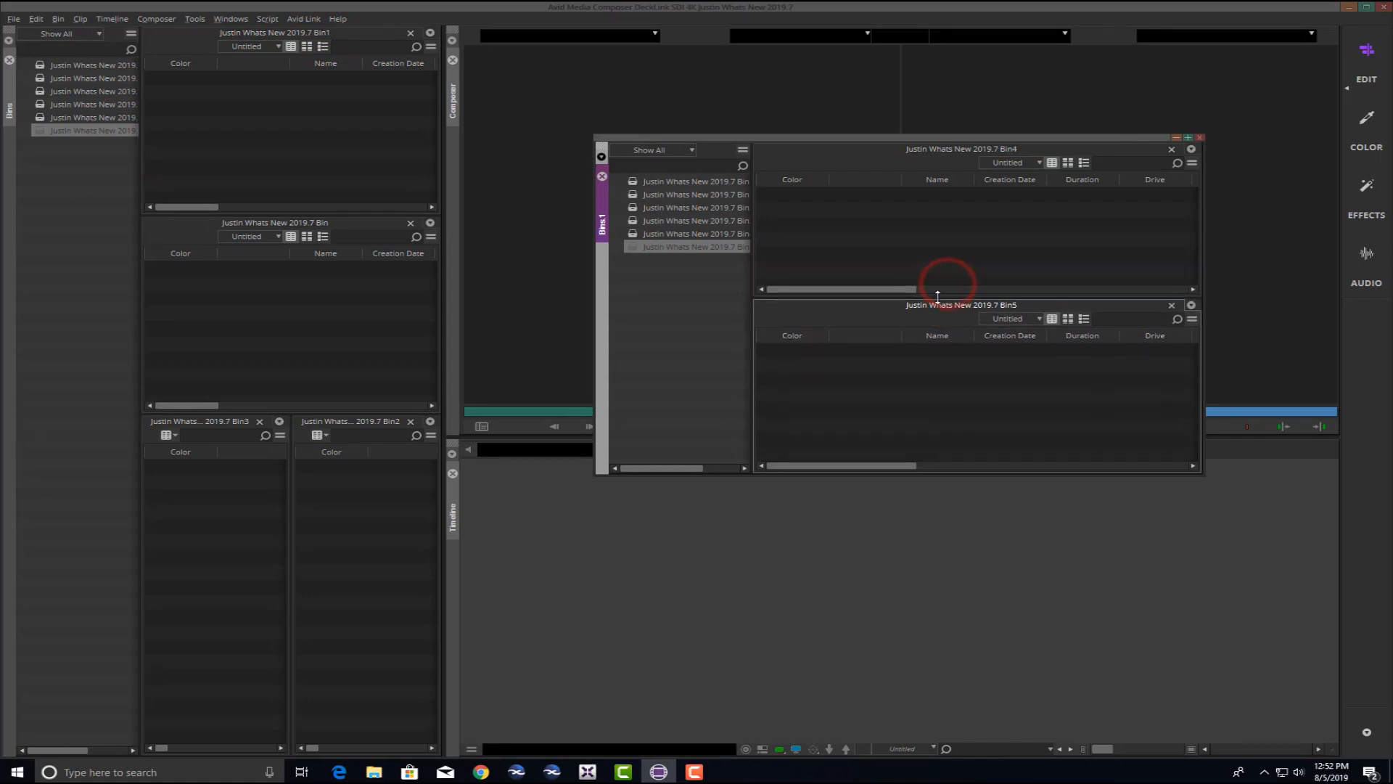
{"action": "left_click_drag", "start_coordinate": [768, 137], "coordinate": [678, 168]}
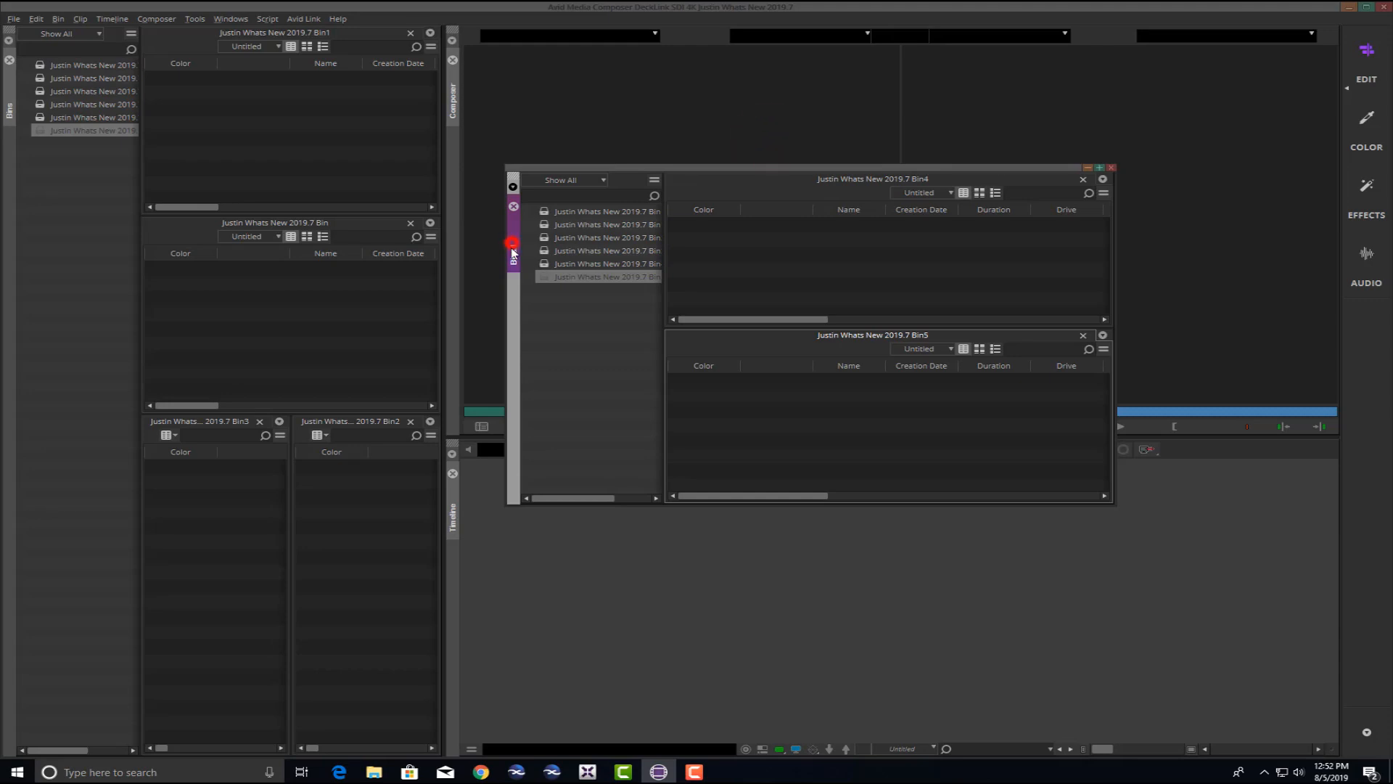
{"action": "left_click_drag", "start_coordinate": [512, 252], "coordinate": [455, 206]}
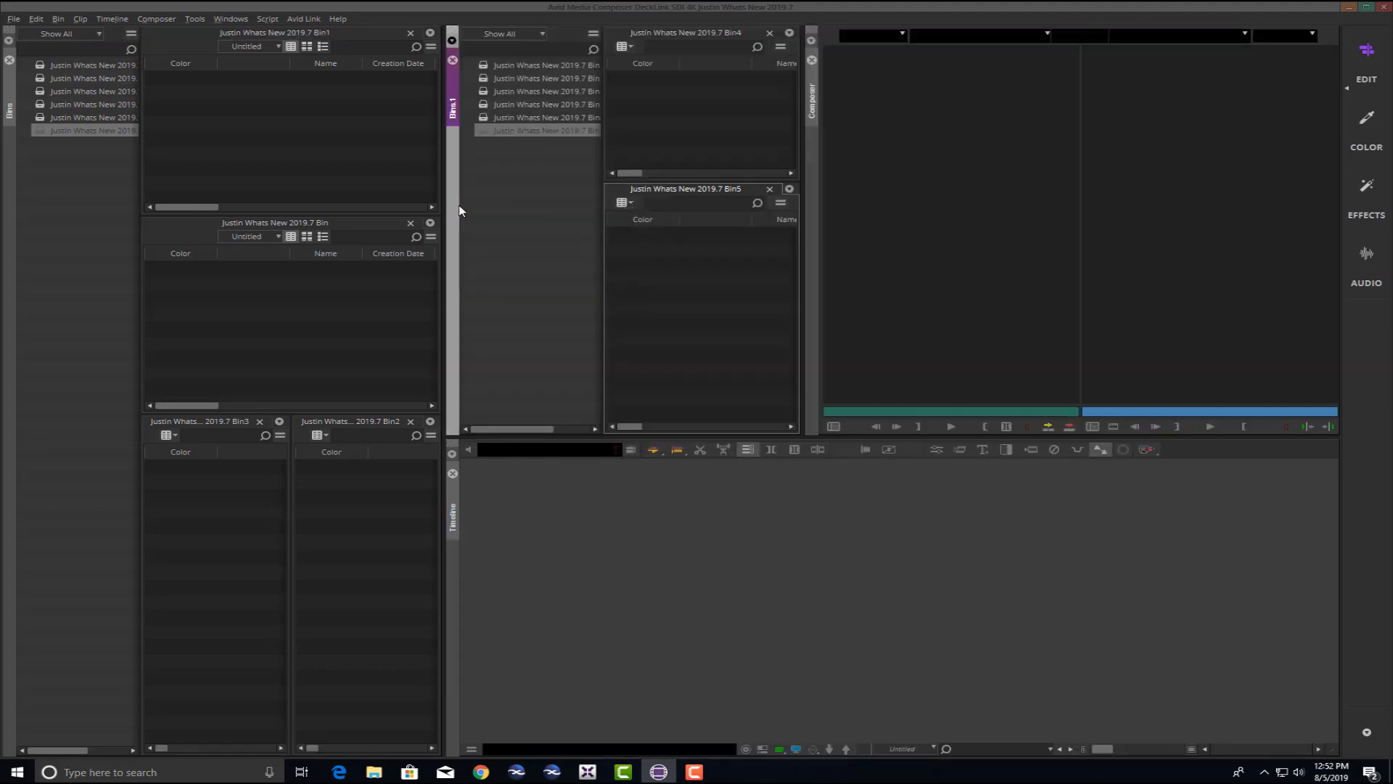
{"action": "left_click_drag", "start_coordinate": [801, 215], "coordinate": [864, 206]}
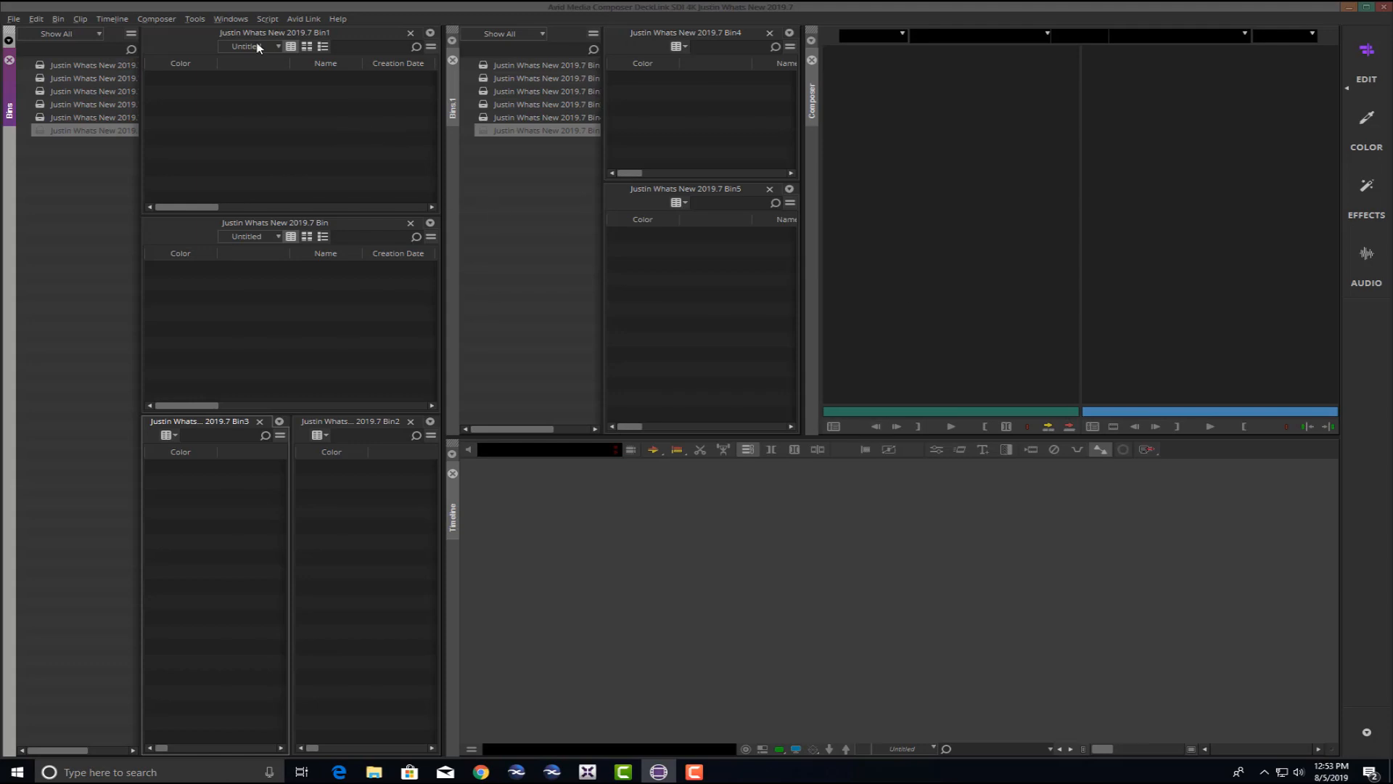
{"action": "left_click", "coordinate": [193, 19]}
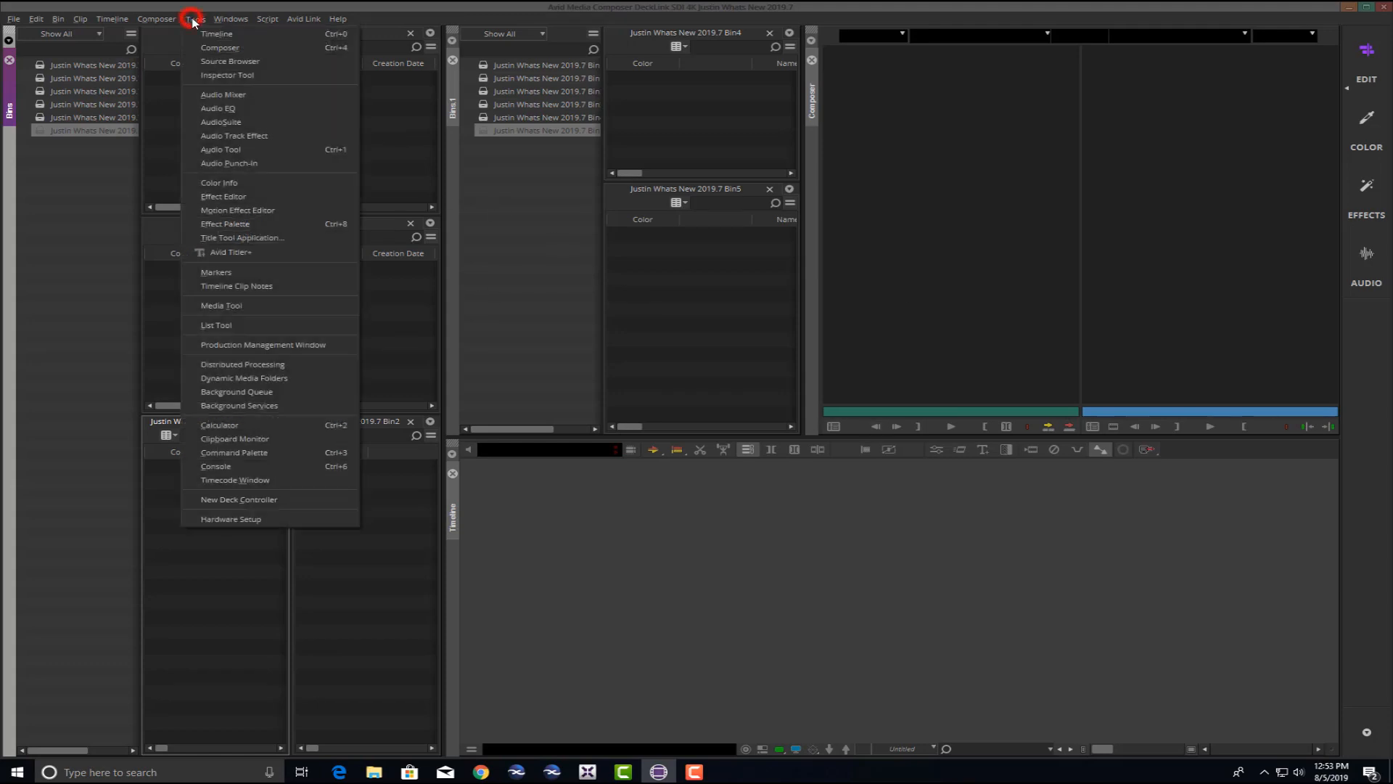
Dock the Source Browser beside the Timeline, close it, reopen it and close it again.
{"action": "left_click", "coordinate": [209, 56]}
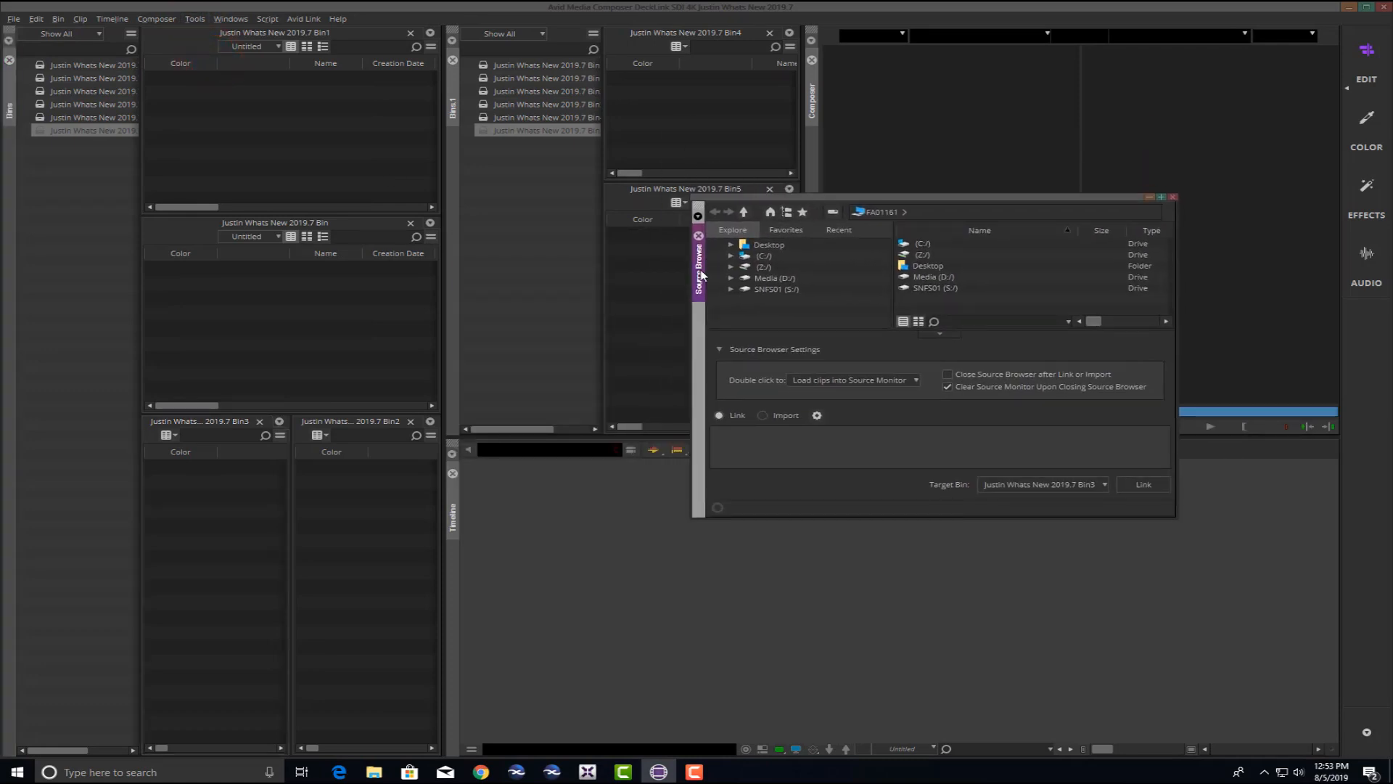
{"action": "left_click_drag", "start_coordinate": [701, 274], "coordinate": [450, 599]}
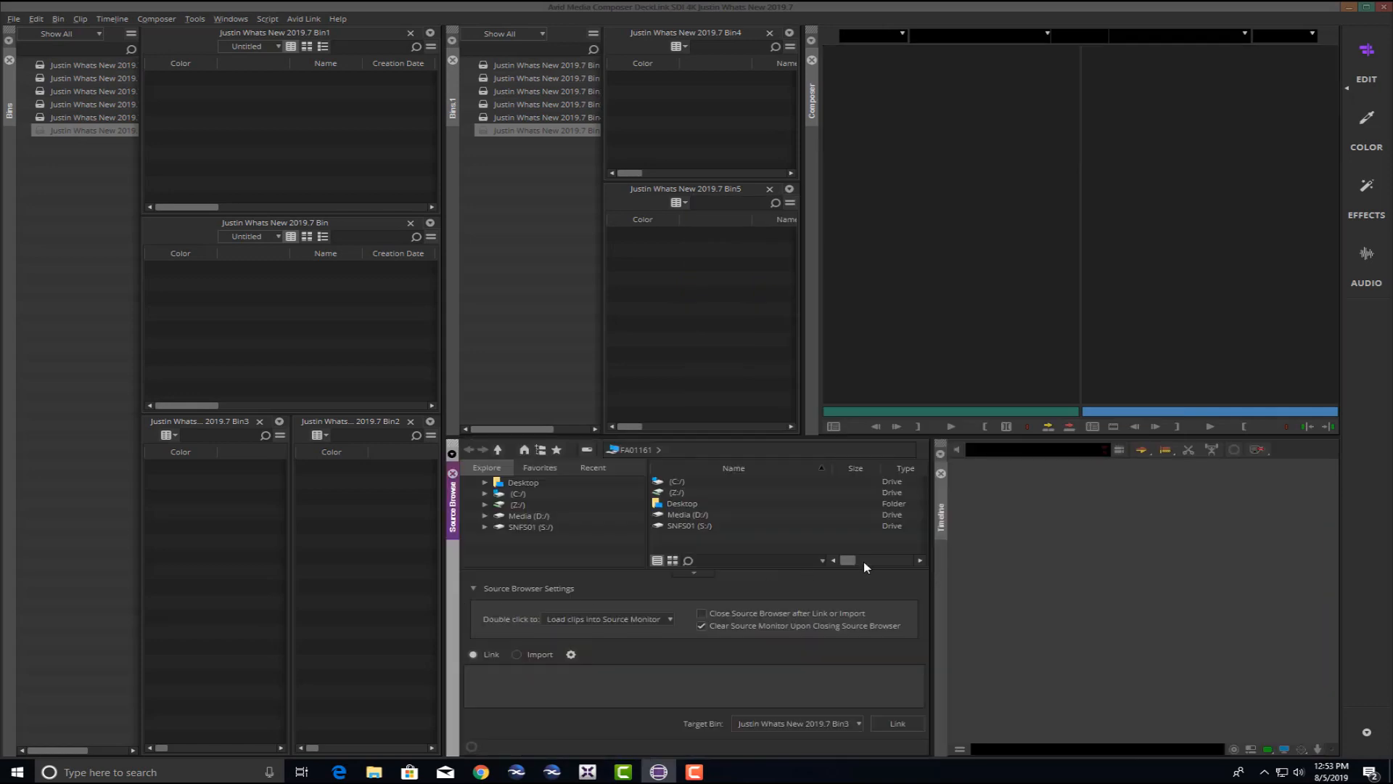
{"action": "mouse_move", "coordinate": [934, 573]}
{"action": "left_mouse_down"}
{"action": "mouse_move", "coordinate": [986, 560]}
{"action": "mouse_move", "coordinate": [926, 565]}
{"action": "left_mouse_up"}
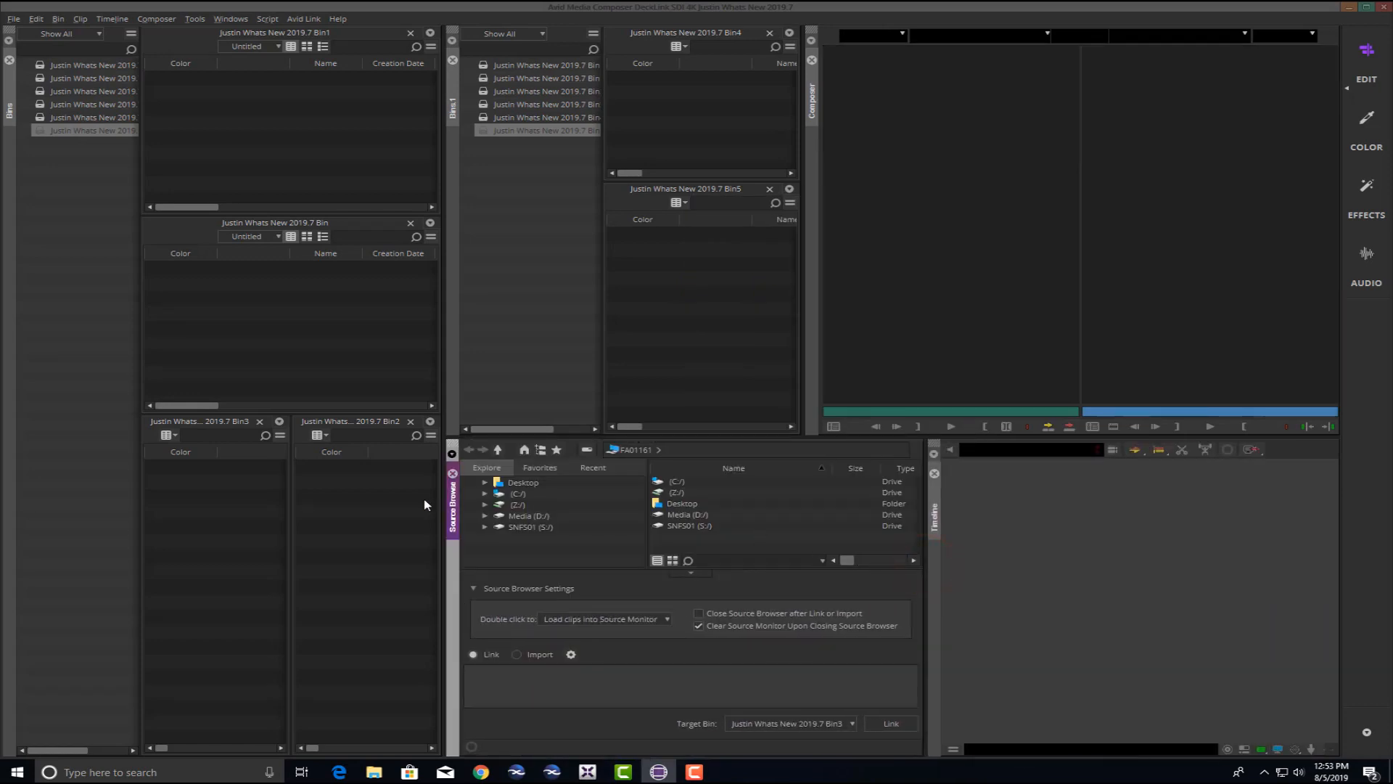
{"action": "left_click", "coordinate": [452, 473]}
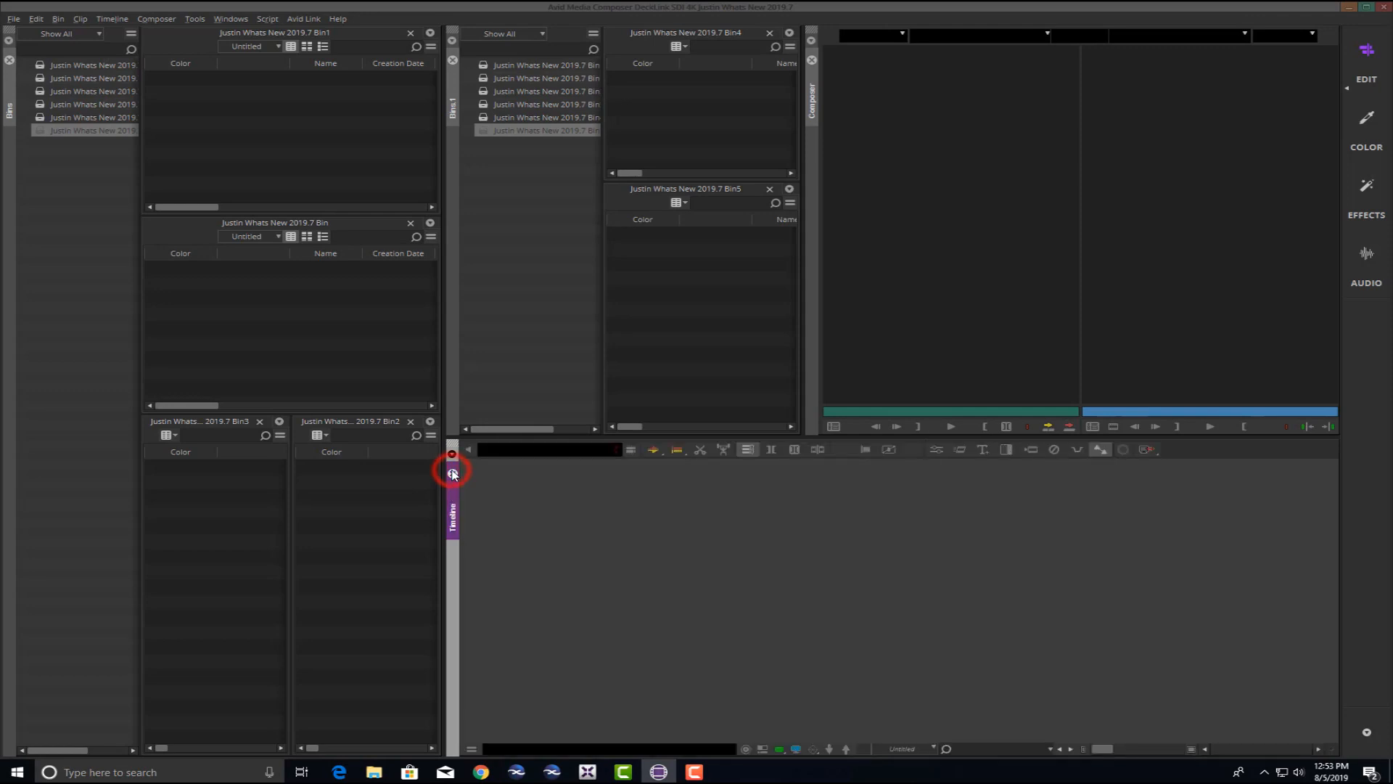
{"action": "left_click", "coordinate": [235, 19]}
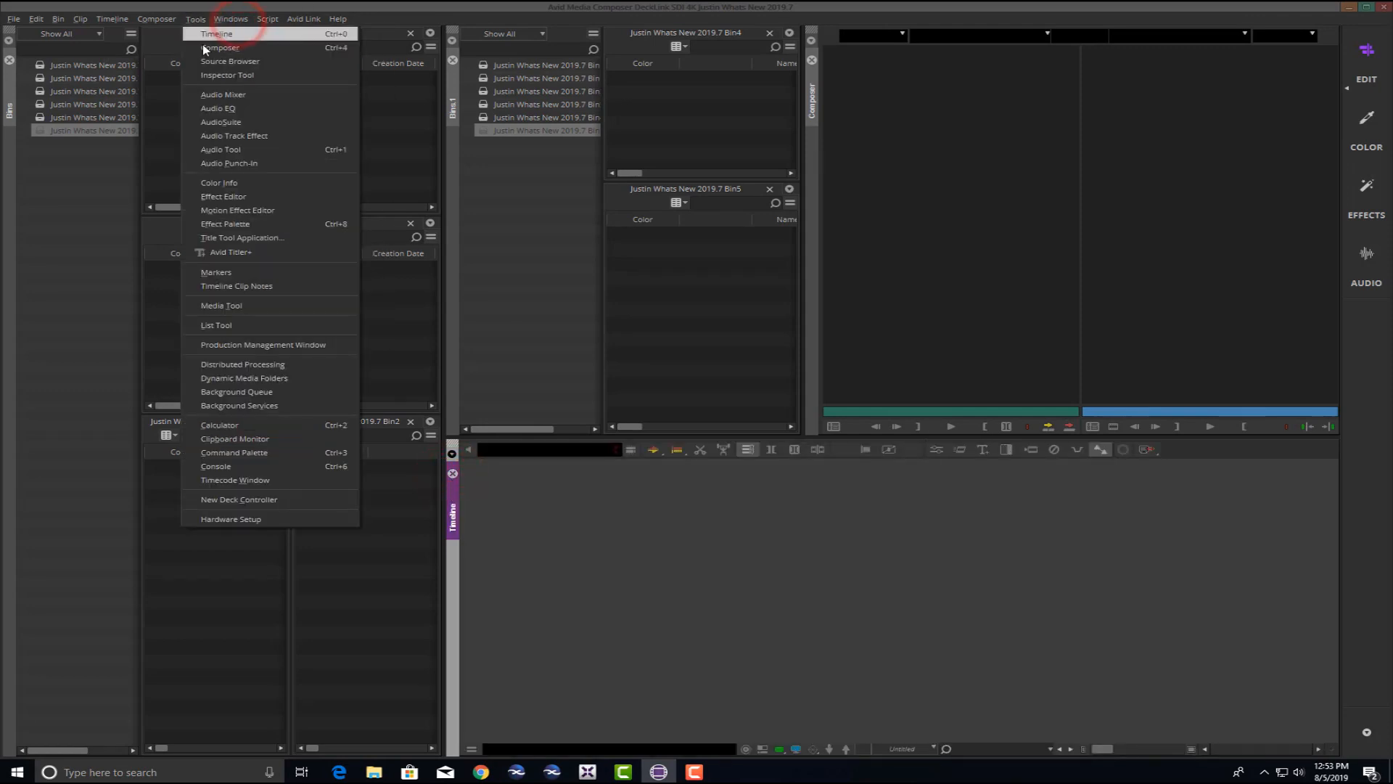
{"action": "left_click", "coordinate": [206, 60]}
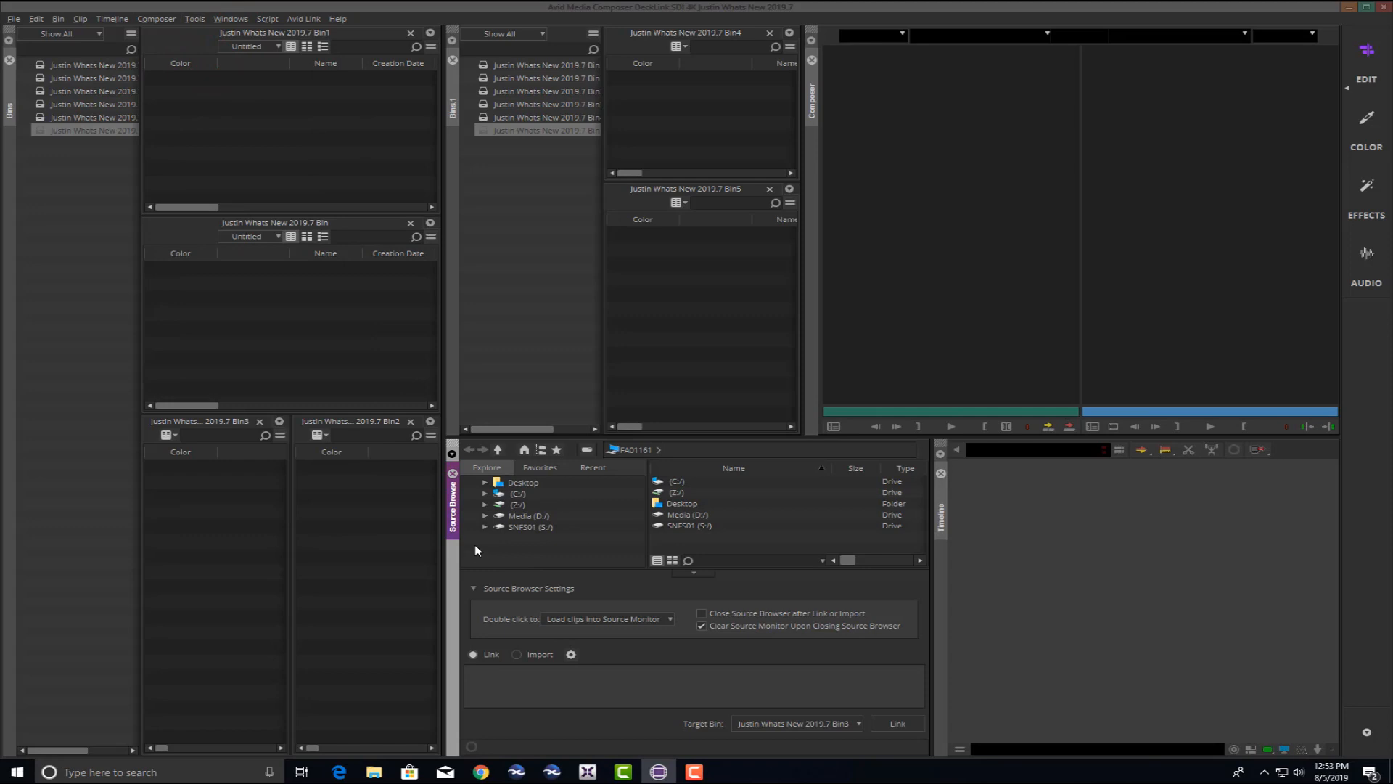
{"action": "left_click", "coordinate": [453, 473]}
Close the second bins panel, adjust the bins area width and restore the saved Edit workspace.
{"action": "left_click", "coordinate": [452, 60]}
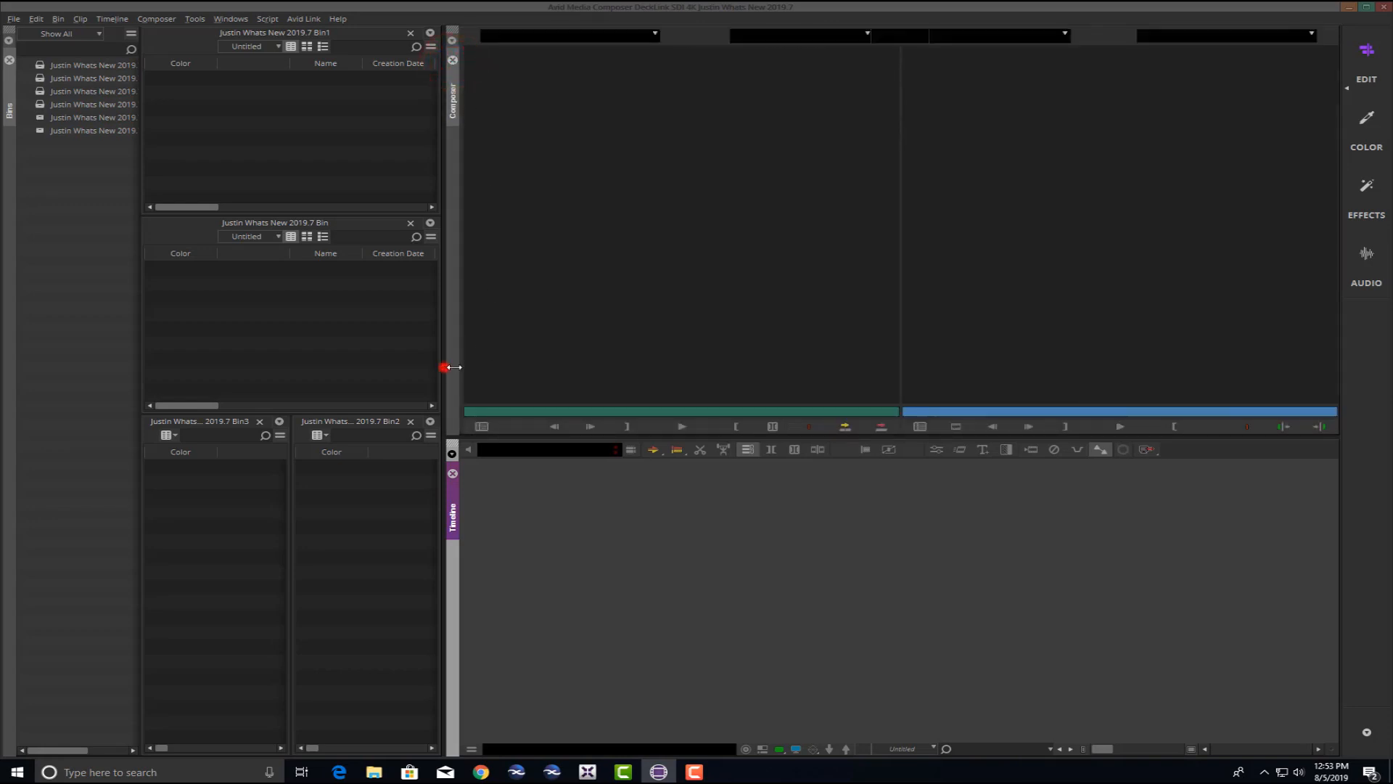
{"action": "left_click_drag", "start_coordinate": [444, 367], "coordinate": [611, 367]}
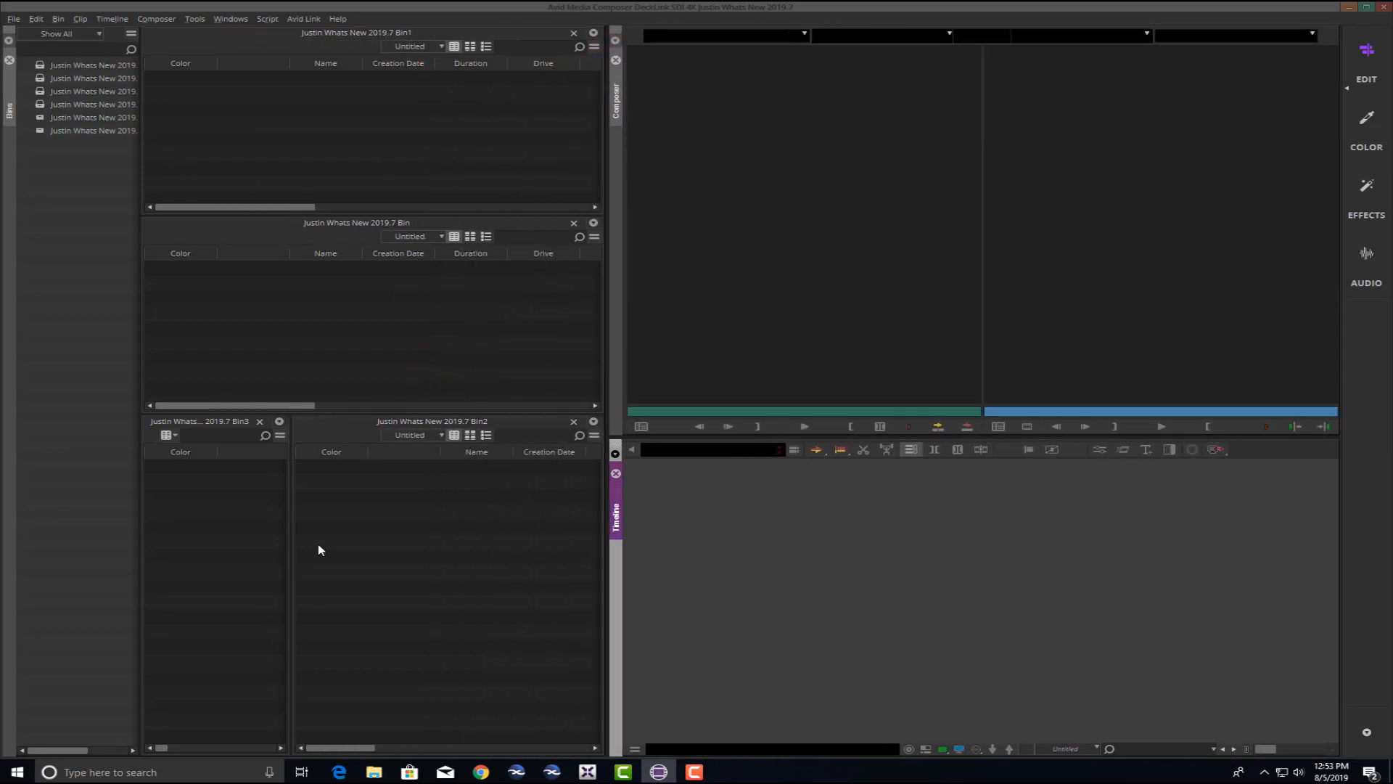
{"action": "left_click_drag", "start_coordinate": [611, 494], "coordinate": [578, 494]}
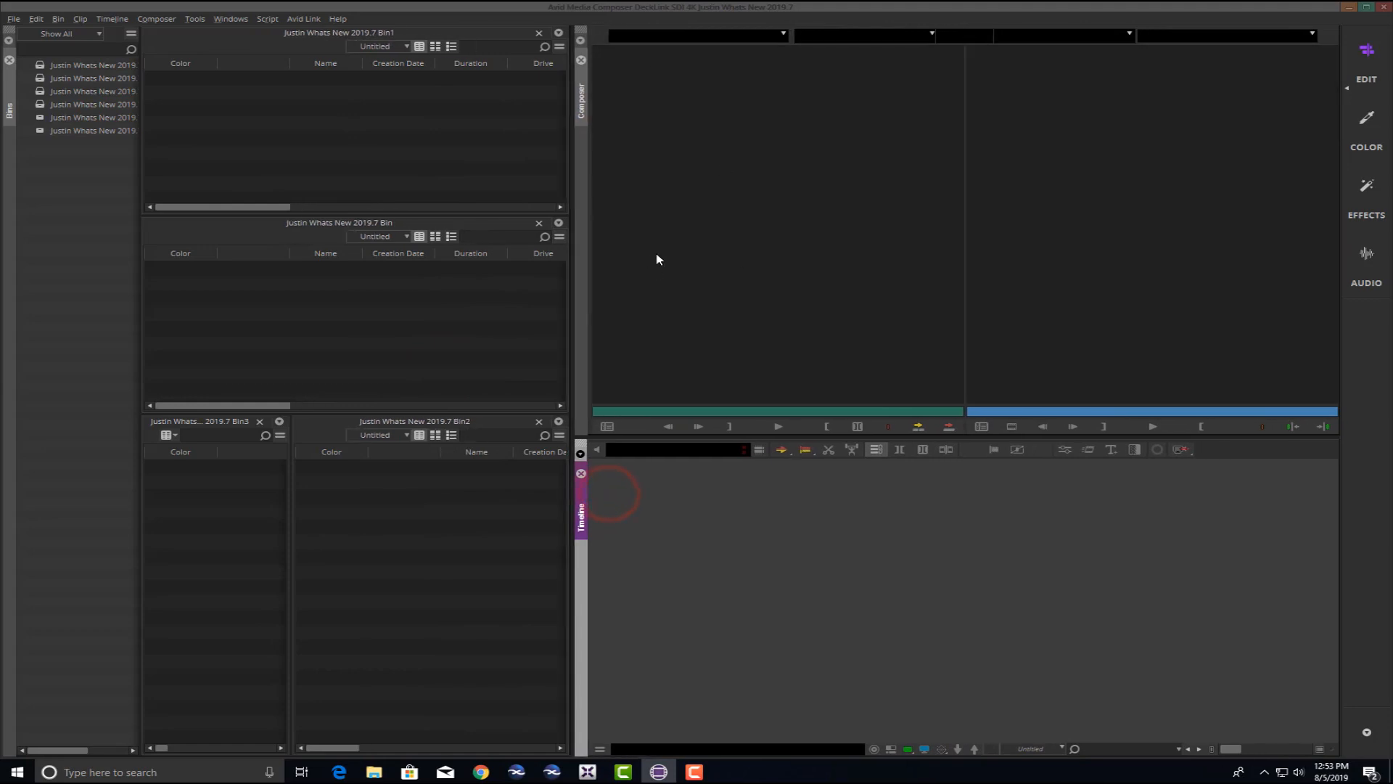
{"action": "left_click", "coordinate": [1368, 52]}
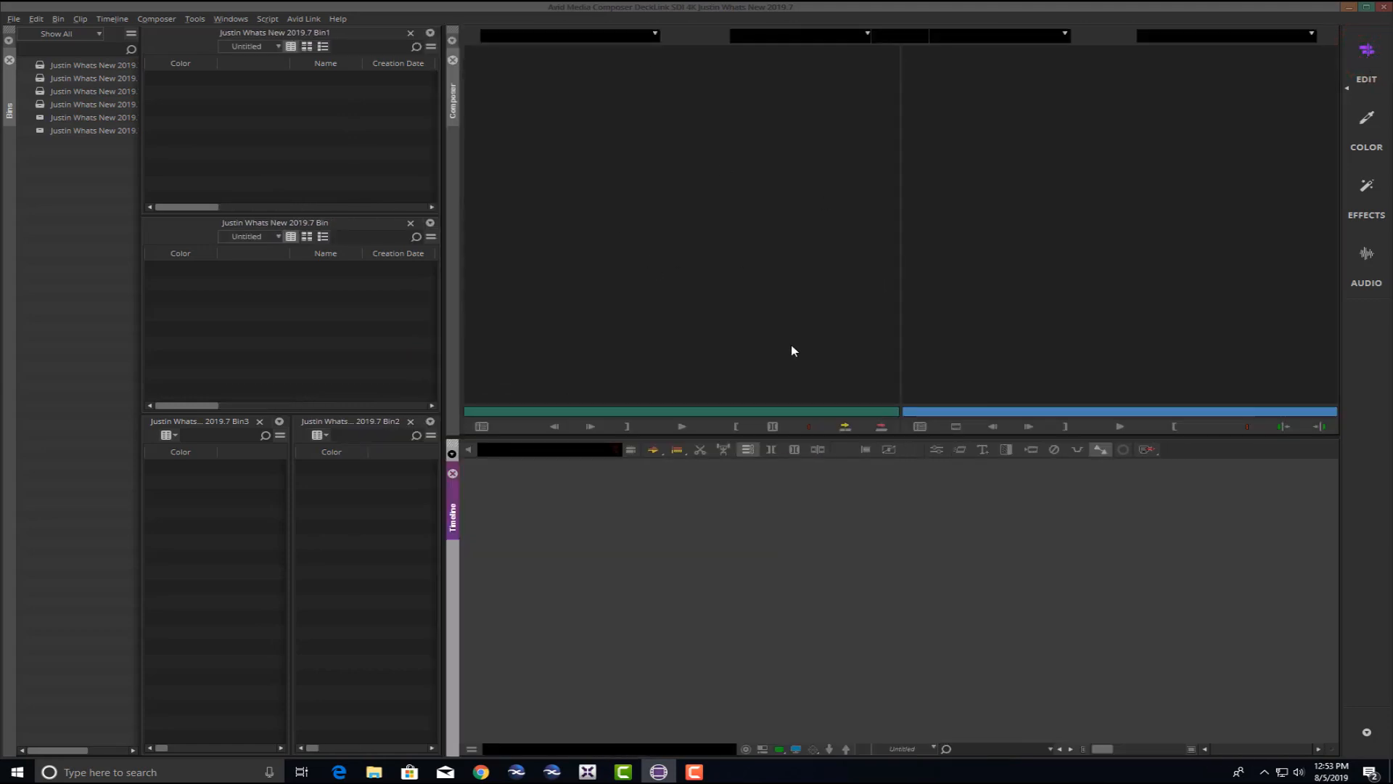
{"action": "mouse_move", "coordinate": [444, 387]}
{"action": "left_mouse_down"}
{"action": "mouse_move", "coordinate": [467, 388]}
{"action": "mouse_move", "coordinate": [439, 388]}
{"action": "left_mouse_up"}
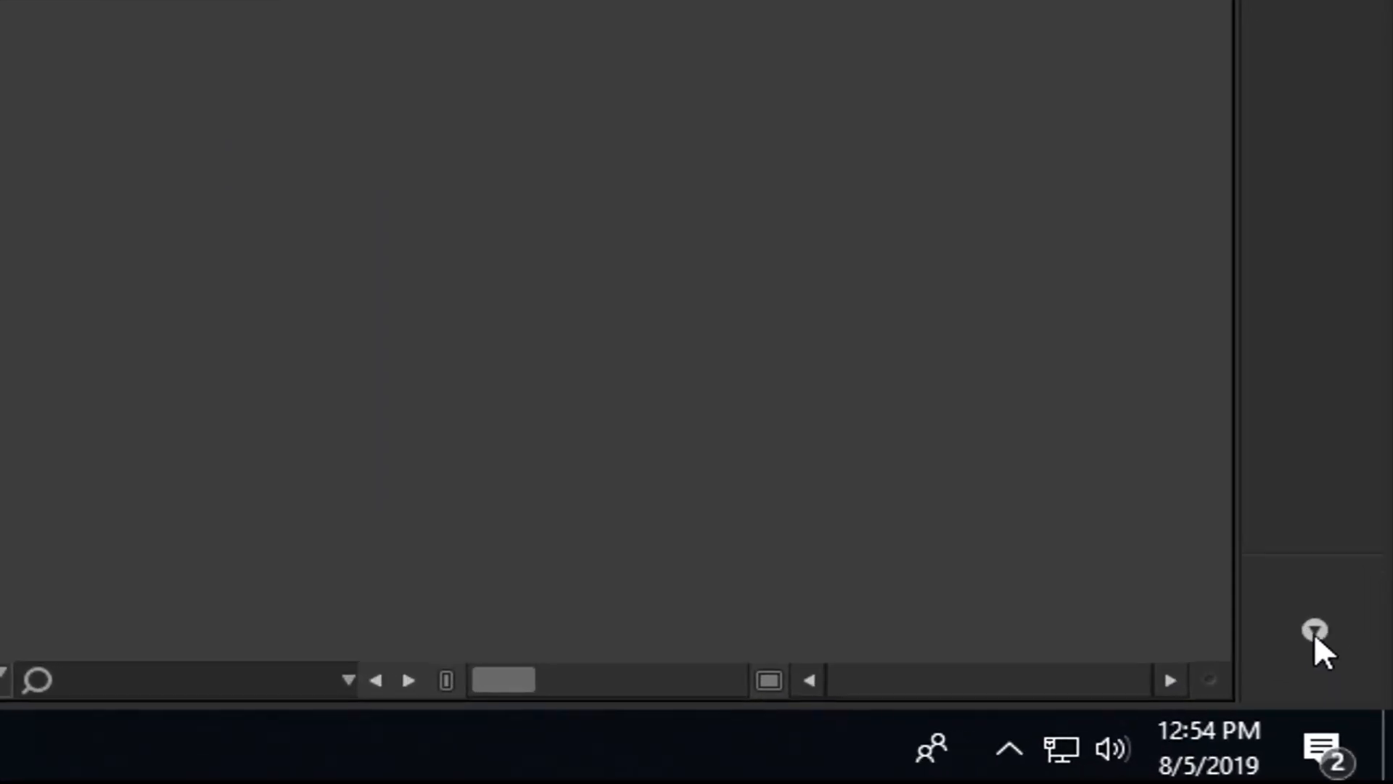
{"action": "left_click", "coordinate": [1315, 631]}
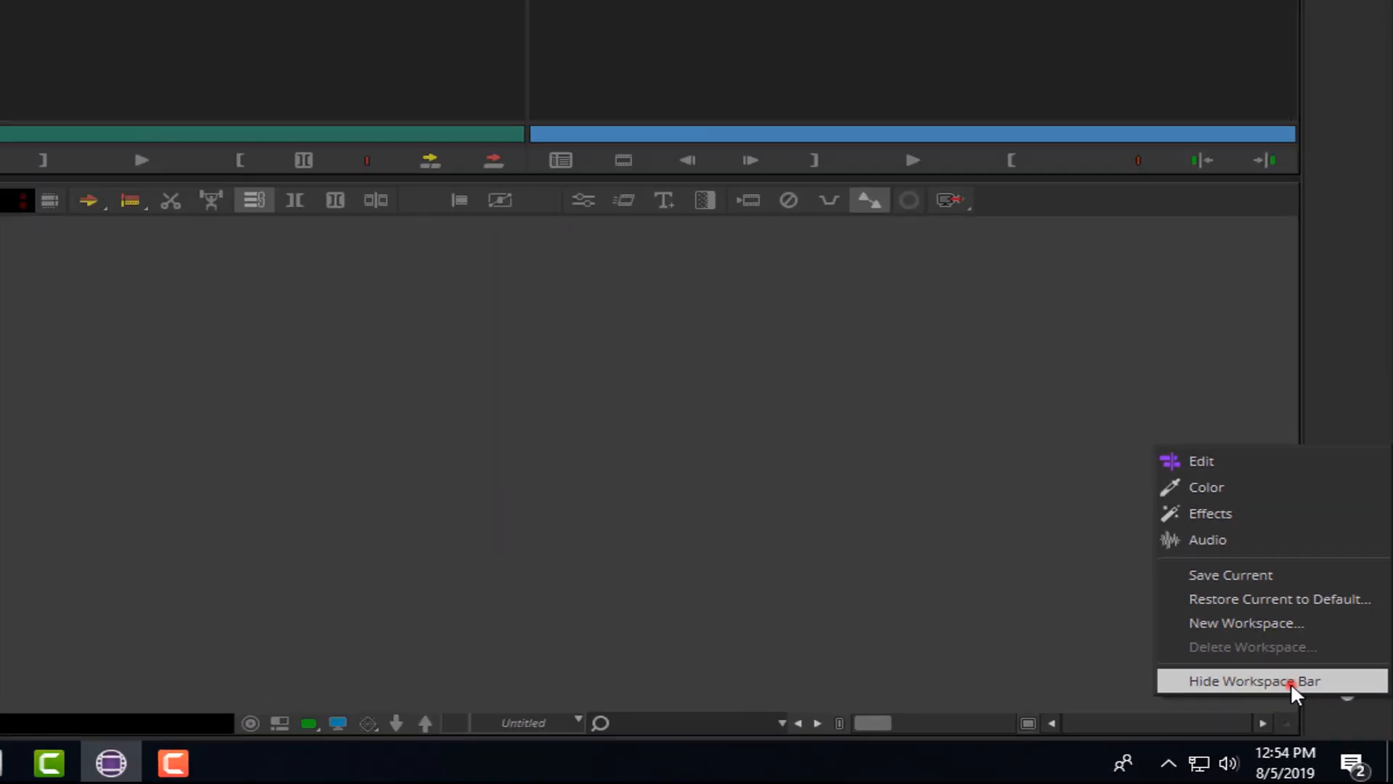
{"action": "left_click", "coordinate": [1219, 612]}
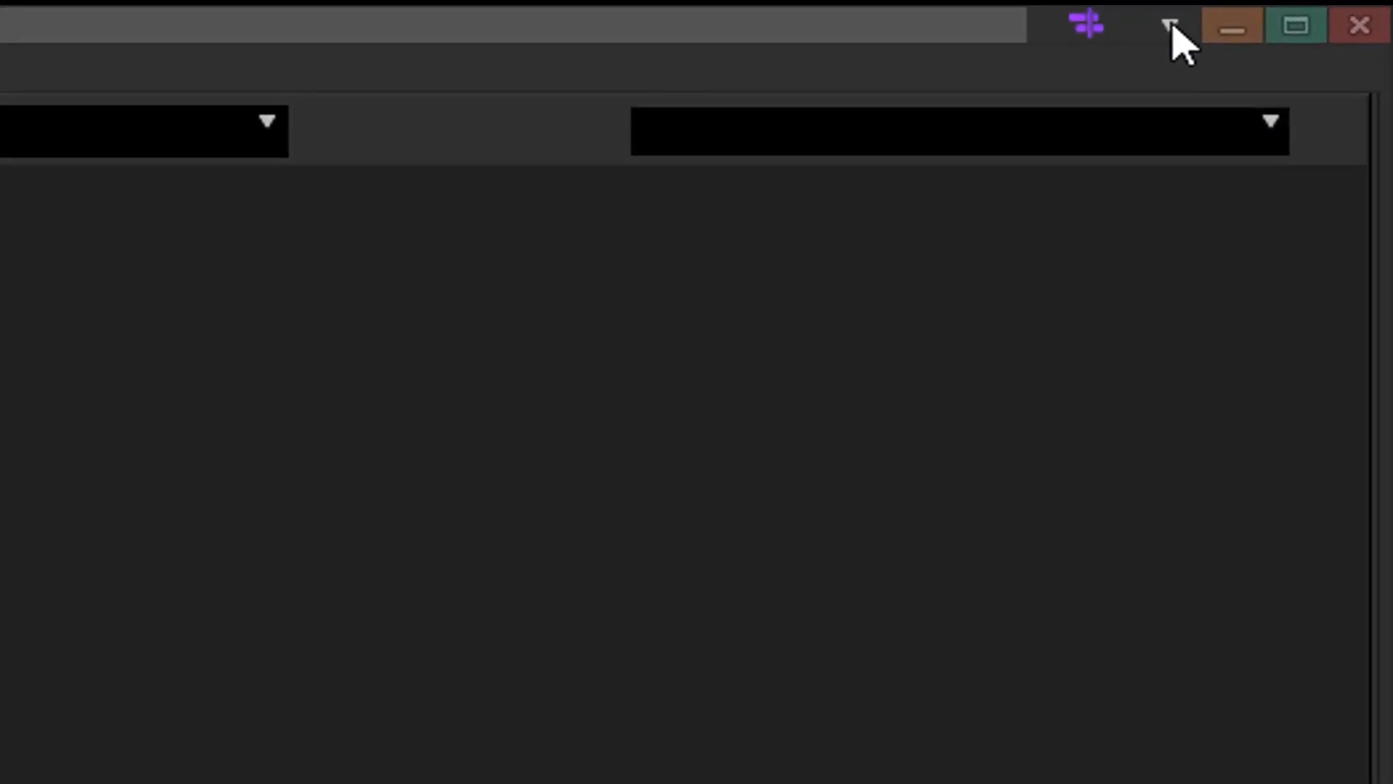
{"action": "left_click", "coordinate": [1170, 25]}
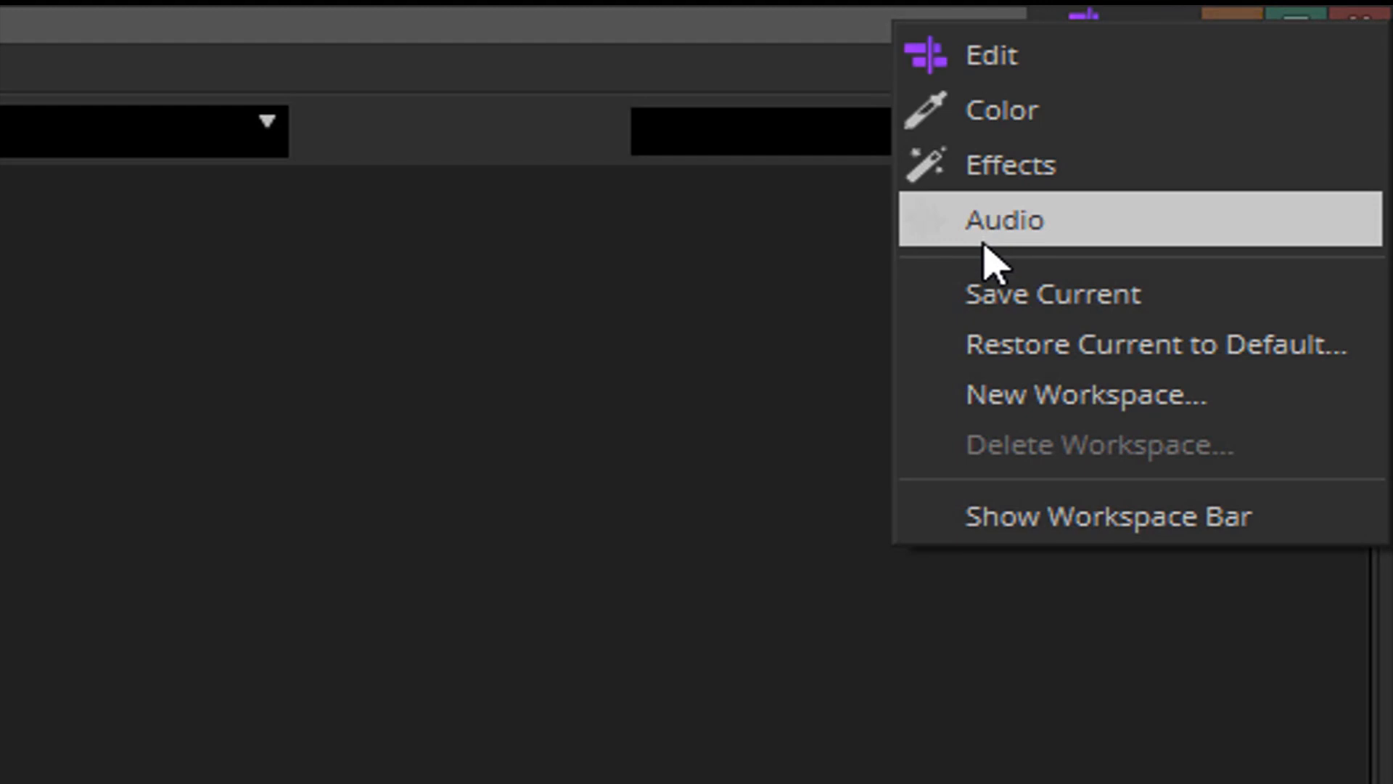
{"action": "left_click", "coordinate": [1169, 522]}
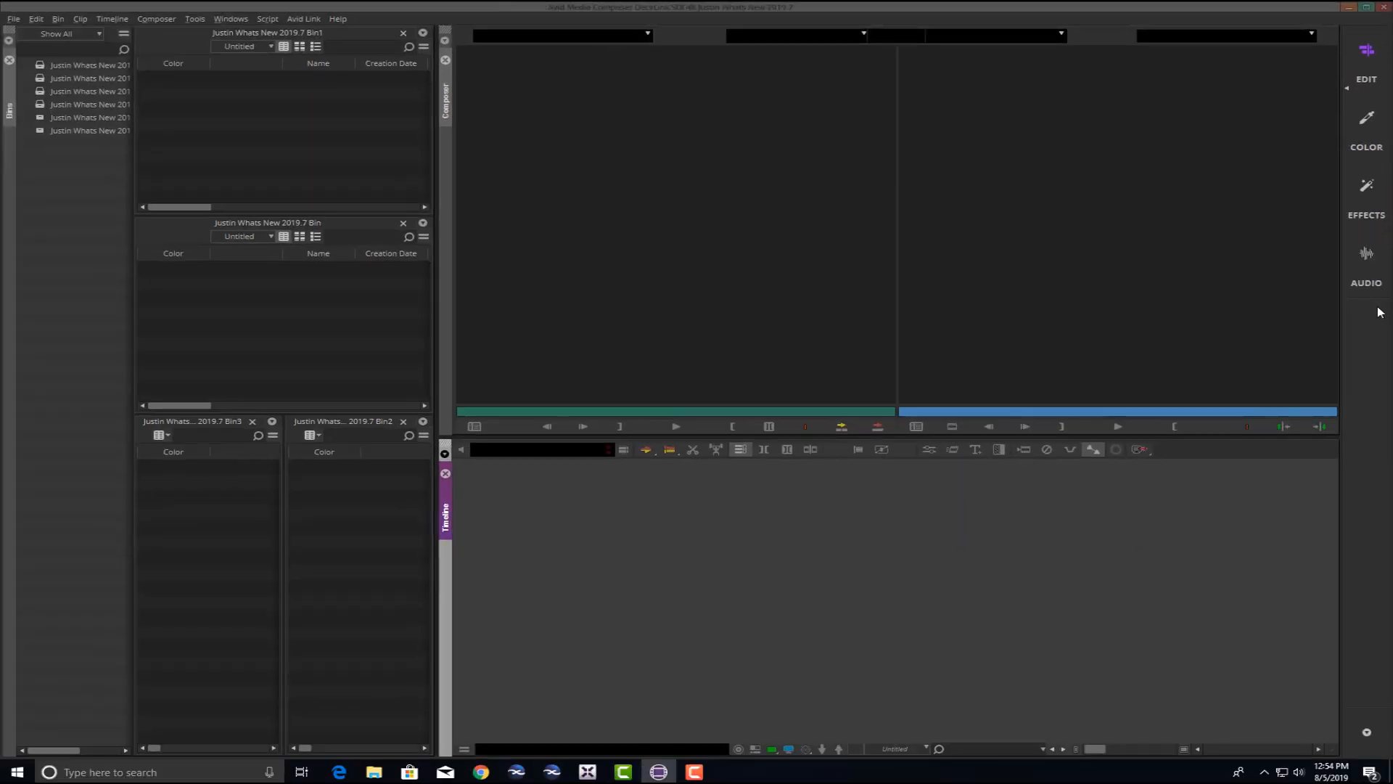
{"action": "left_click", "coordinate": [1369, 734]}
{"action": "left_click", "coordinate": [1341, 721]}
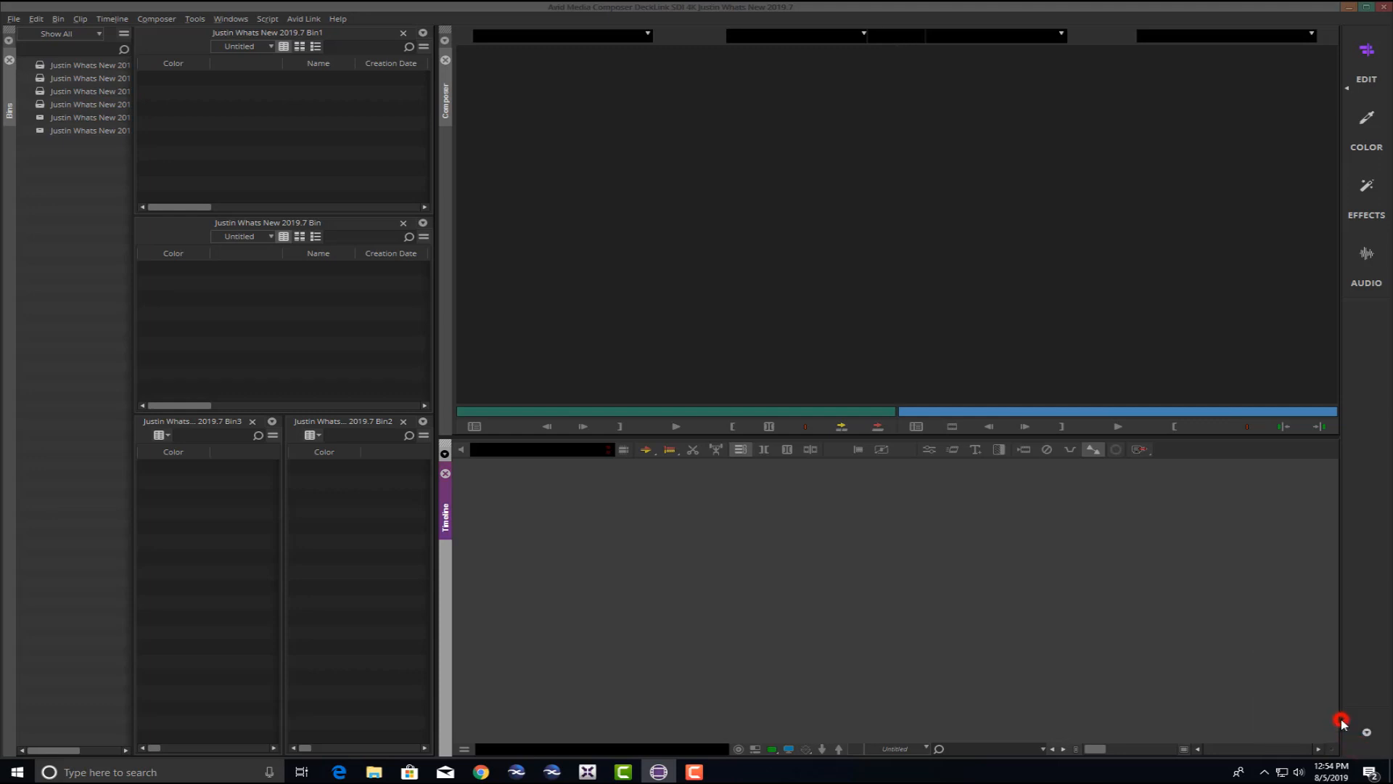
{"action": "left_click", "coordinate": [1332, 10]}
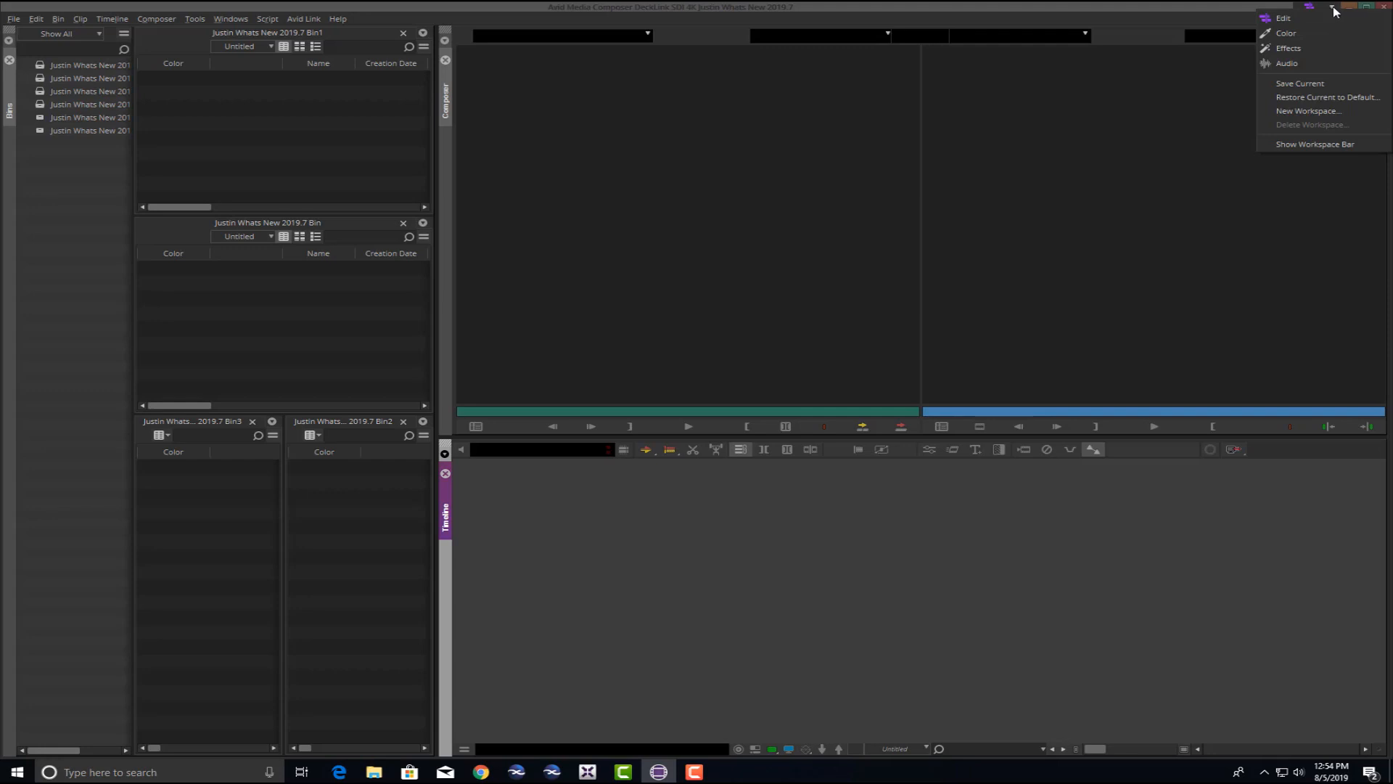
{"action": "left_click", "coordinate": [1321, 145]}
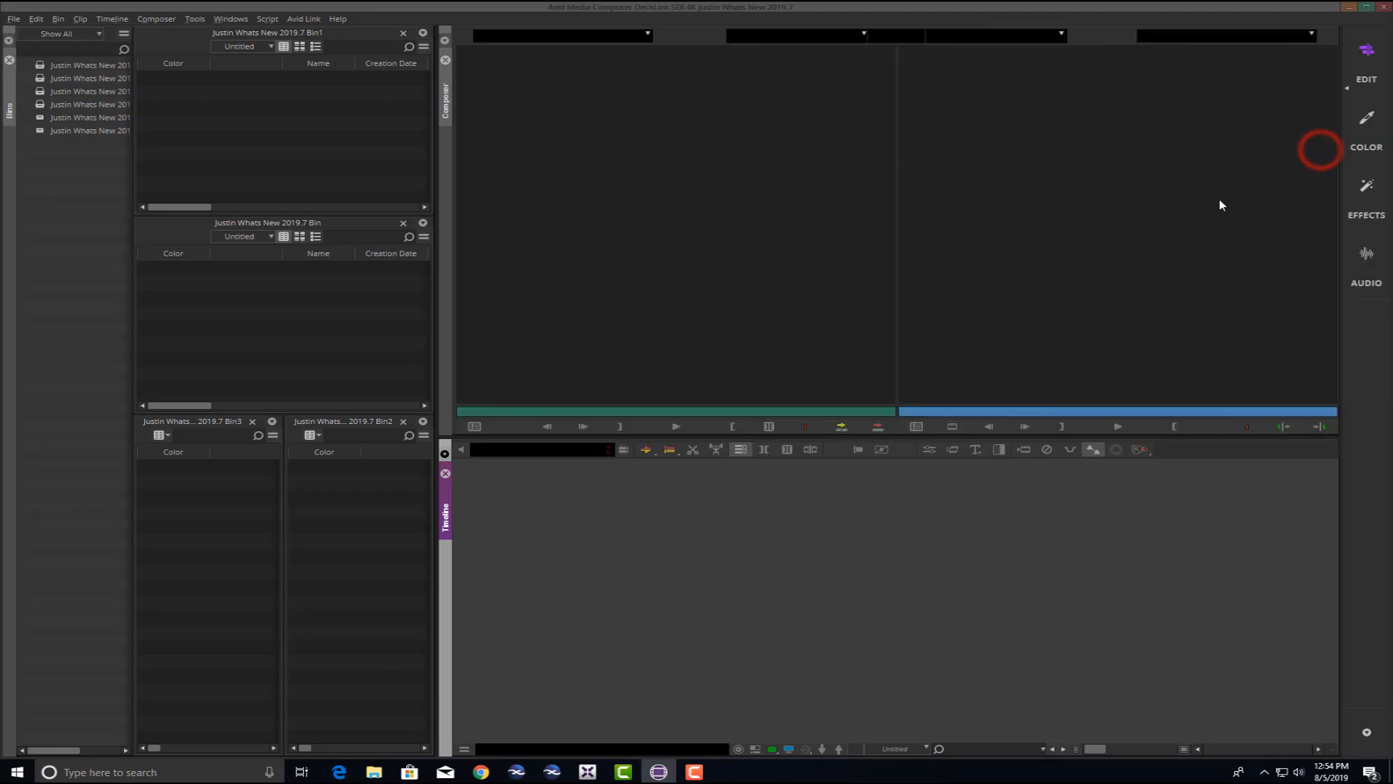